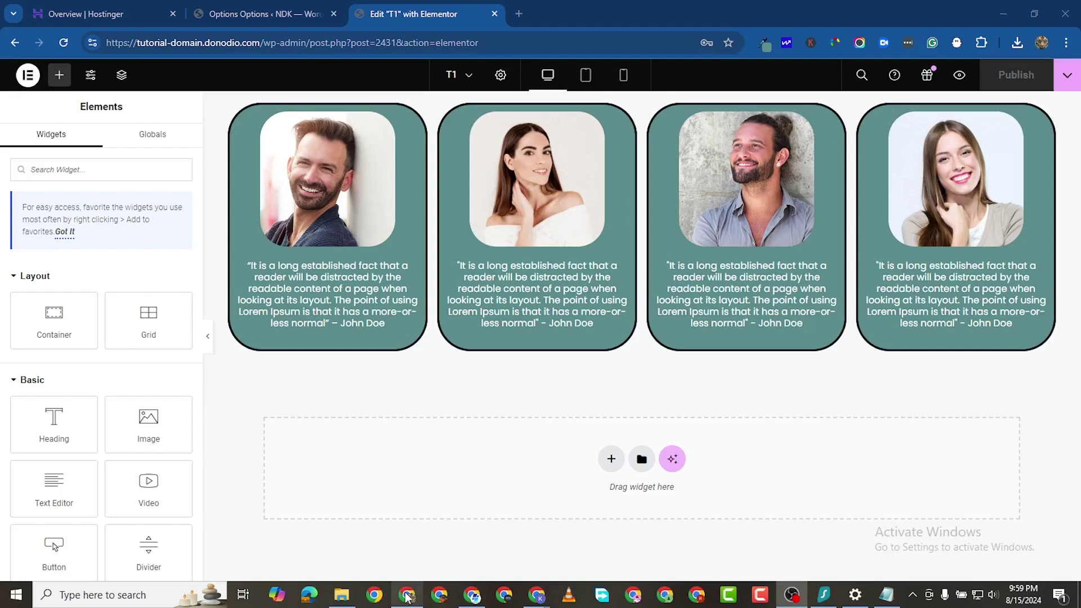
Add a new single-column flexbox container with downward direction below the row of testimonial cards.
left_click(407, 597)
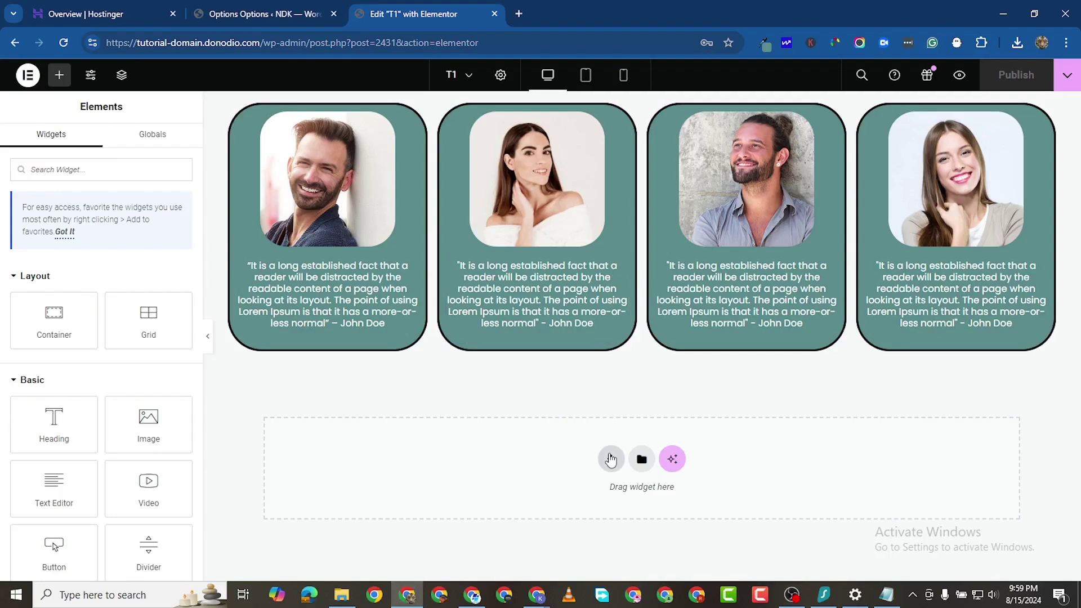
left_click(611, 459)
left_click(575, 511)
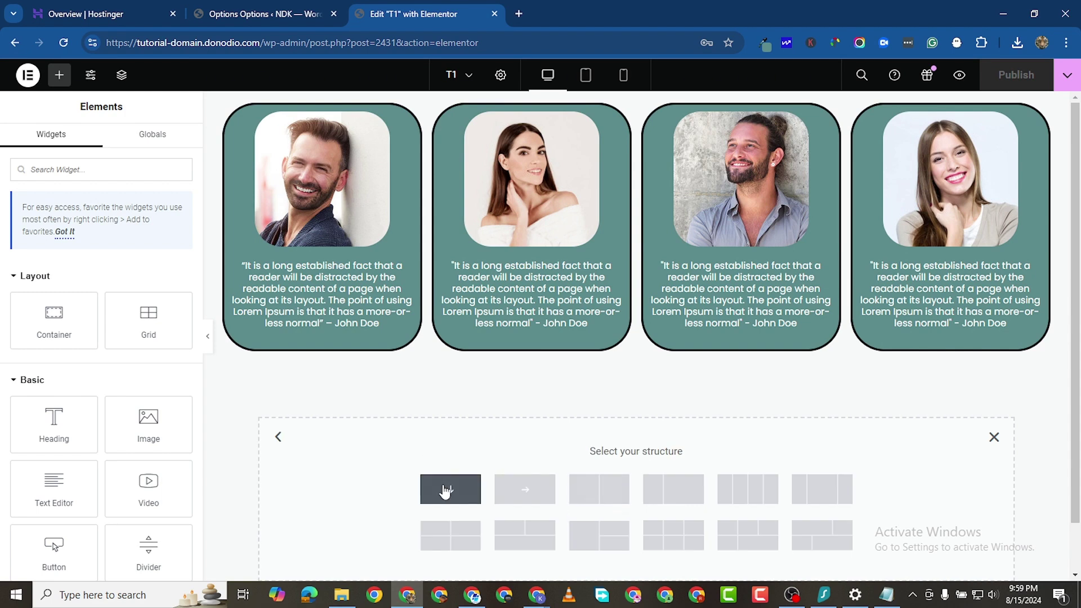
left_click(444, 491)
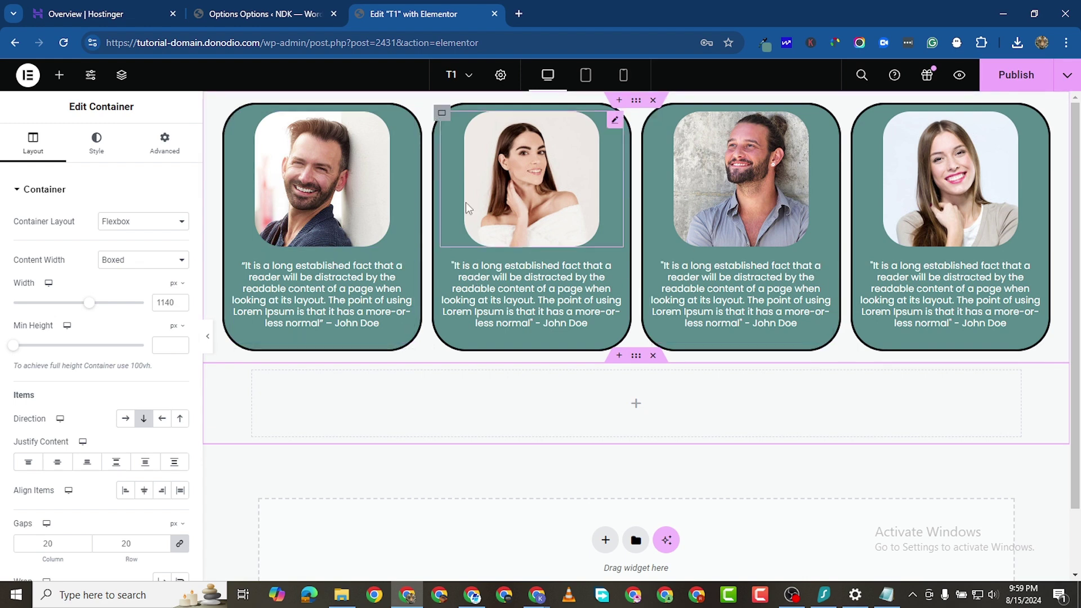
Unlink the new container's margin values and set its top margin to 200 px.
left_click(164, 144)
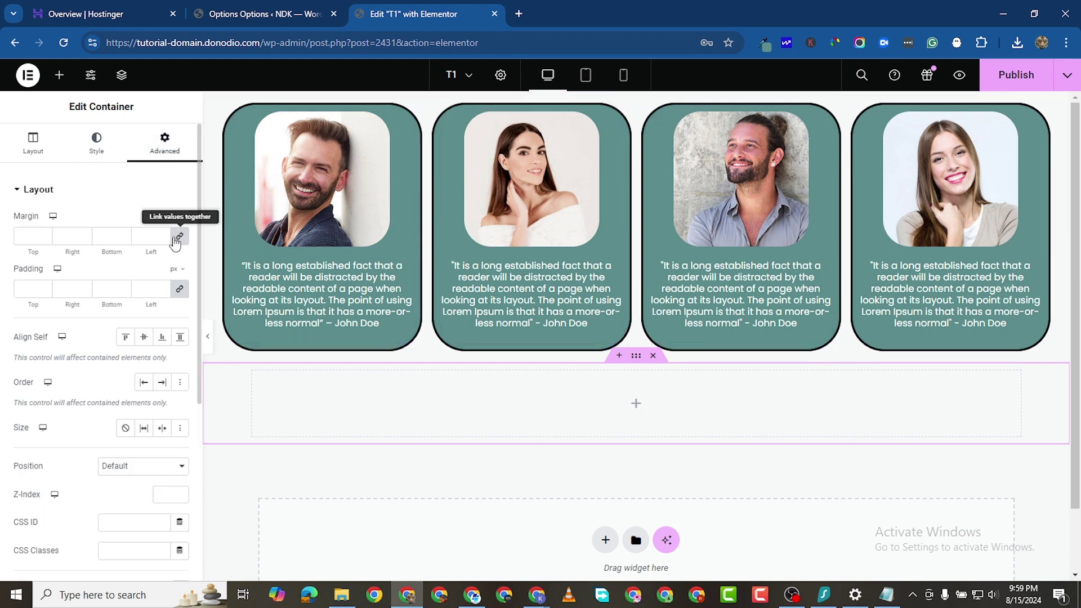
left_click(25, 233)
type("0")
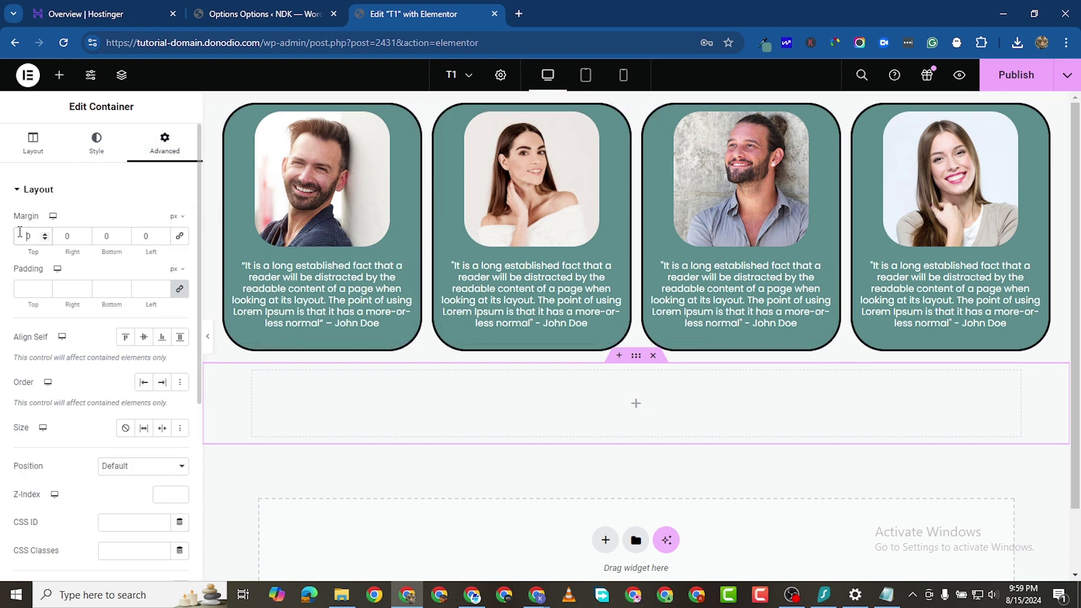
type("200")
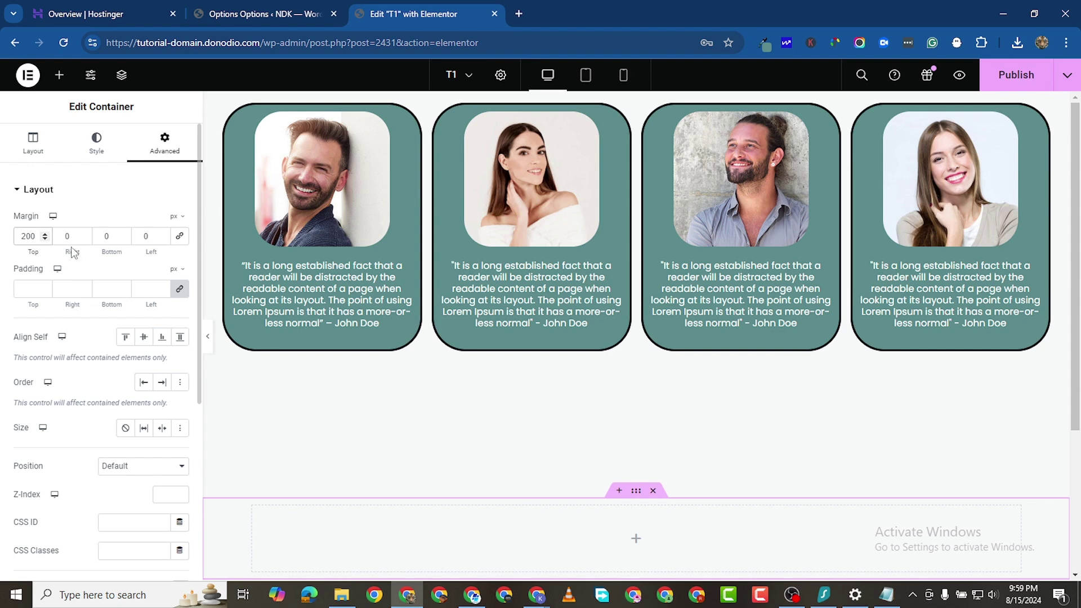
Nest a second container inside the new empty container below the testimonials.
scroll(445, 315, "down", 4)
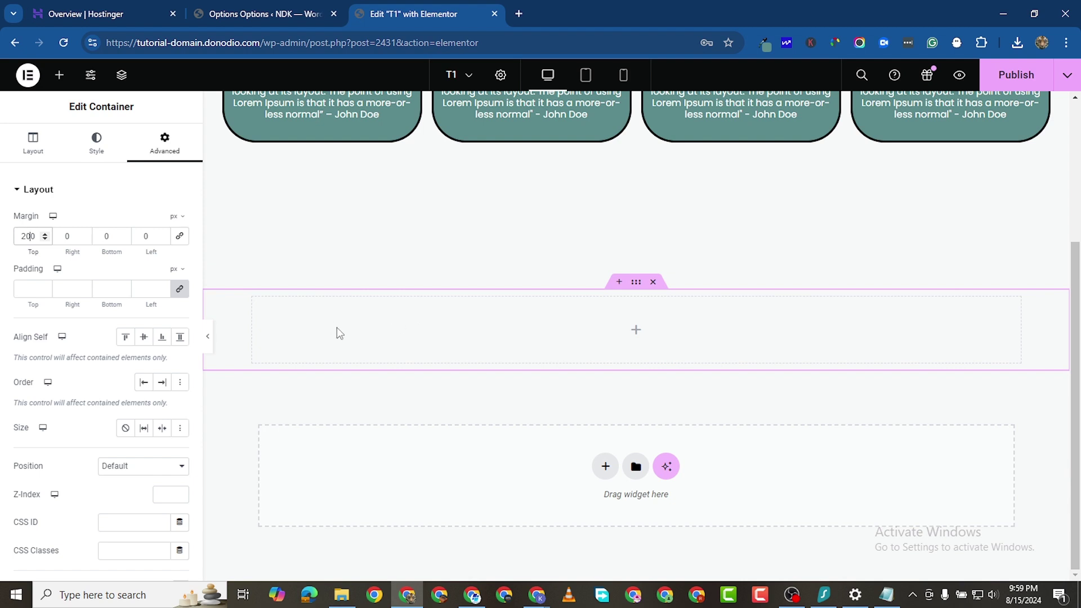
left_click(56, 84)
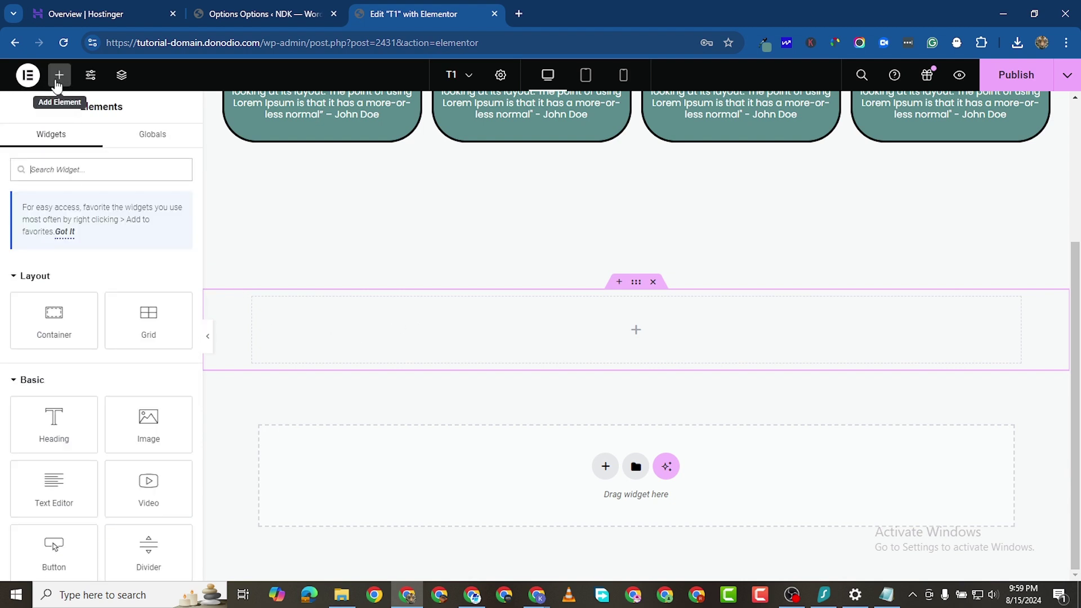
left_click_drag(54, 318, 697, 311)
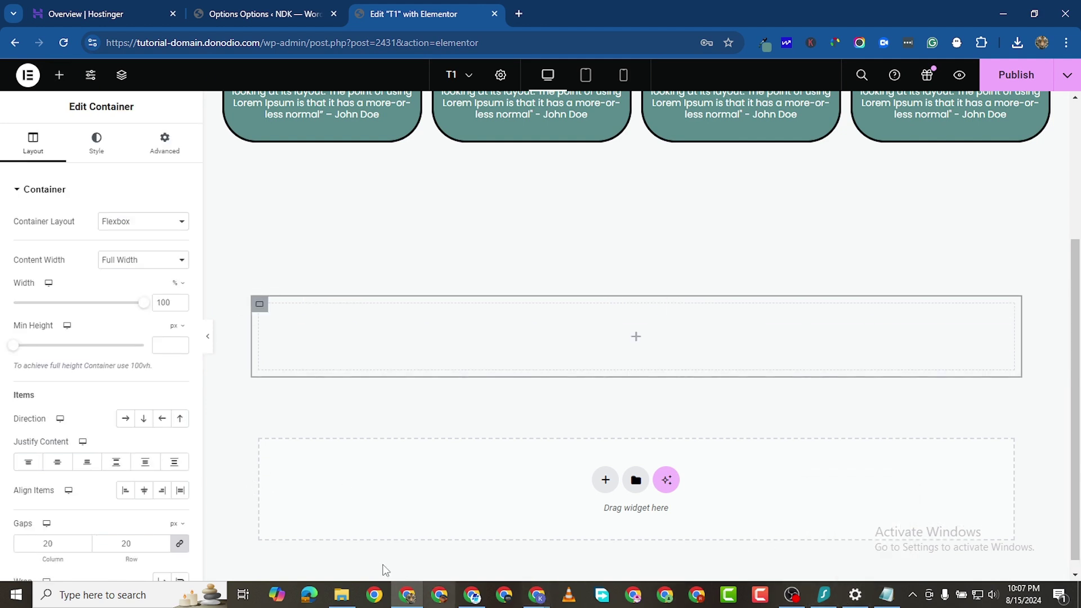
Add a Heading widget to the inner container and title it "TEXT TEXT".
left_click(64, 84)
left_click_drag(54, 420, 509, 338)
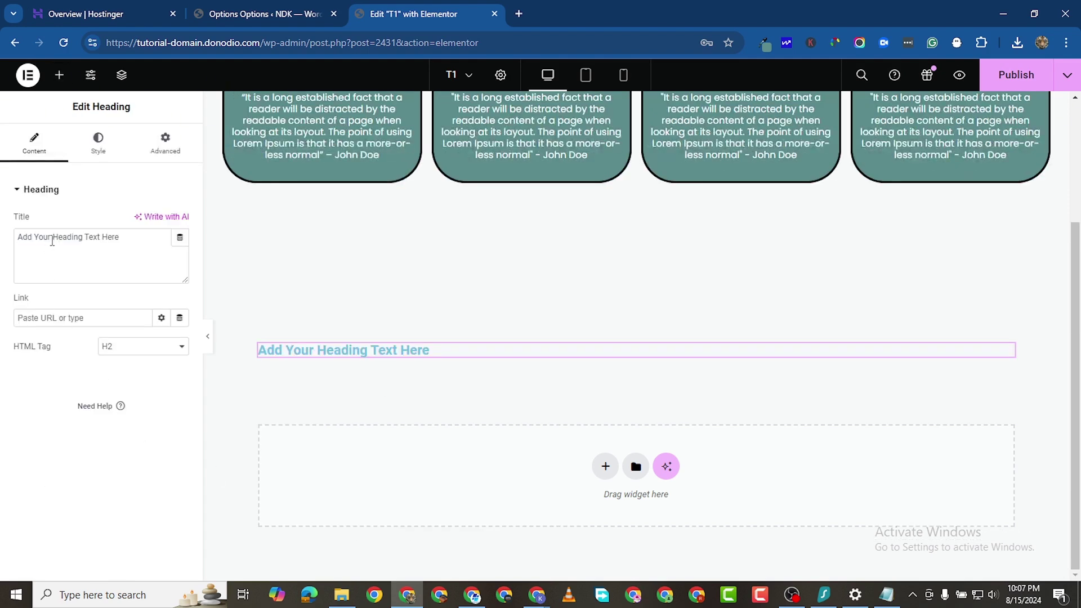
triple_click(51, 241)
type("m")
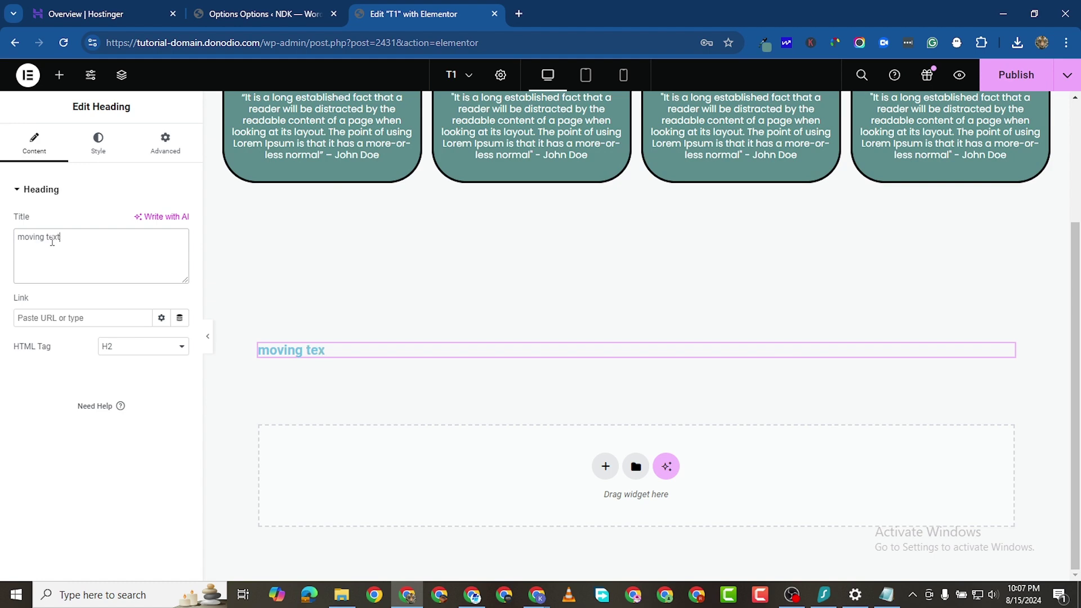
type("oving te")
key("ctrl+a")
key("BackSpace")
type("TE")
Set the heading's text color to black, #000000.
left_click(98, 141)
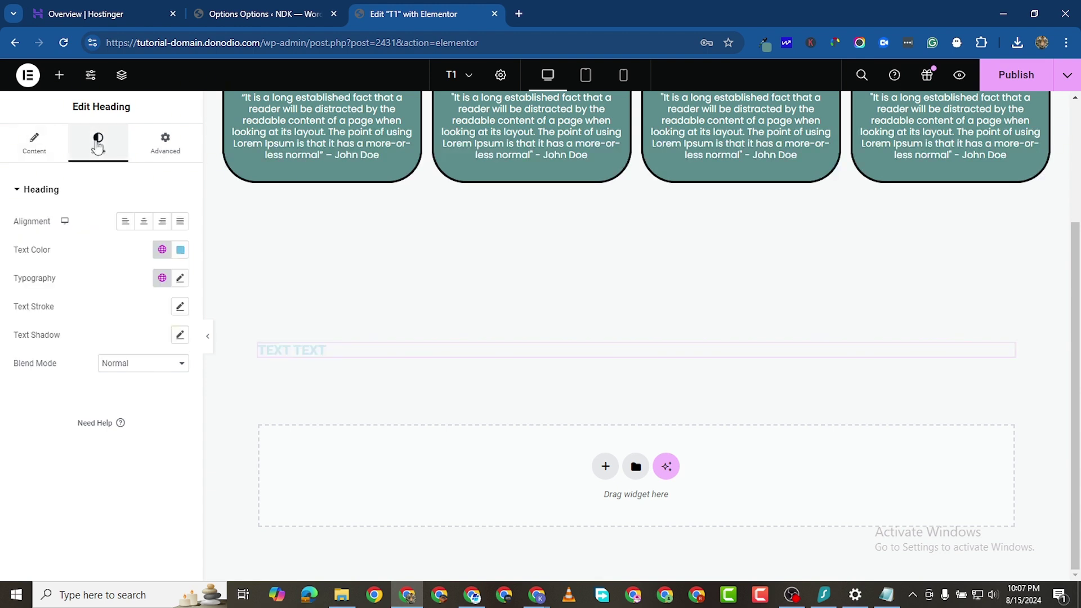
left_click(180, 249)
type("#000000")
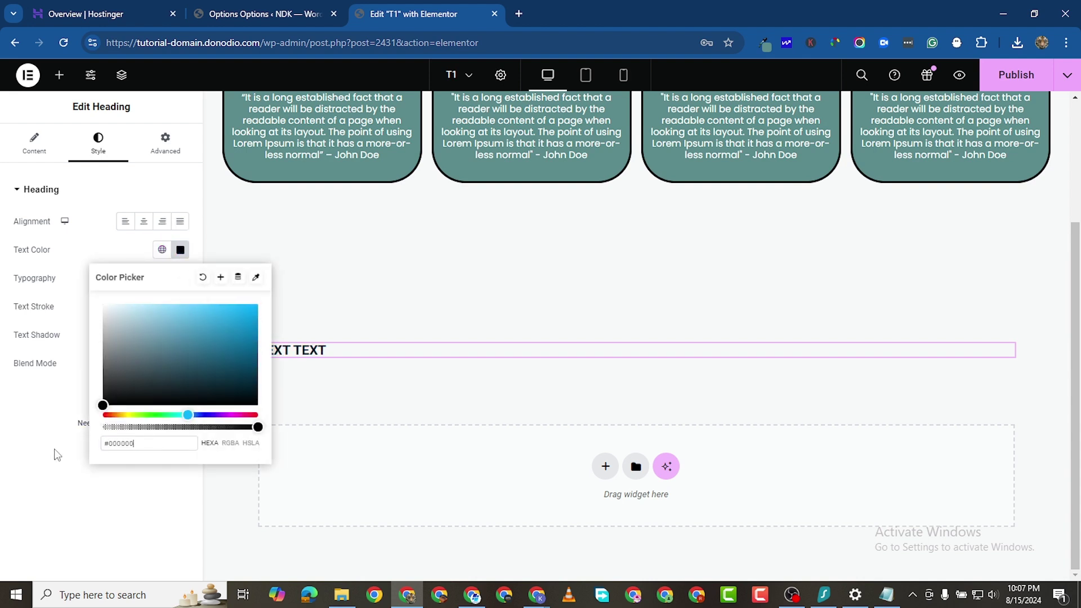
left_click(26, 457)
Change the heading's font family to Montserrat.
left_click(180, 278)
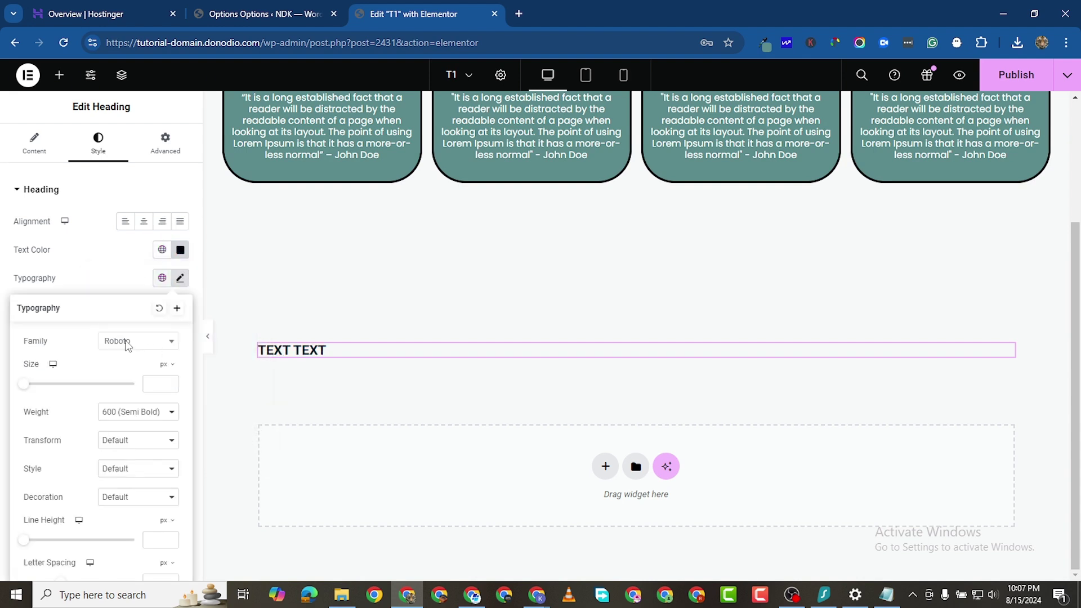
left_click(151, 346)
left_click(151, 348)
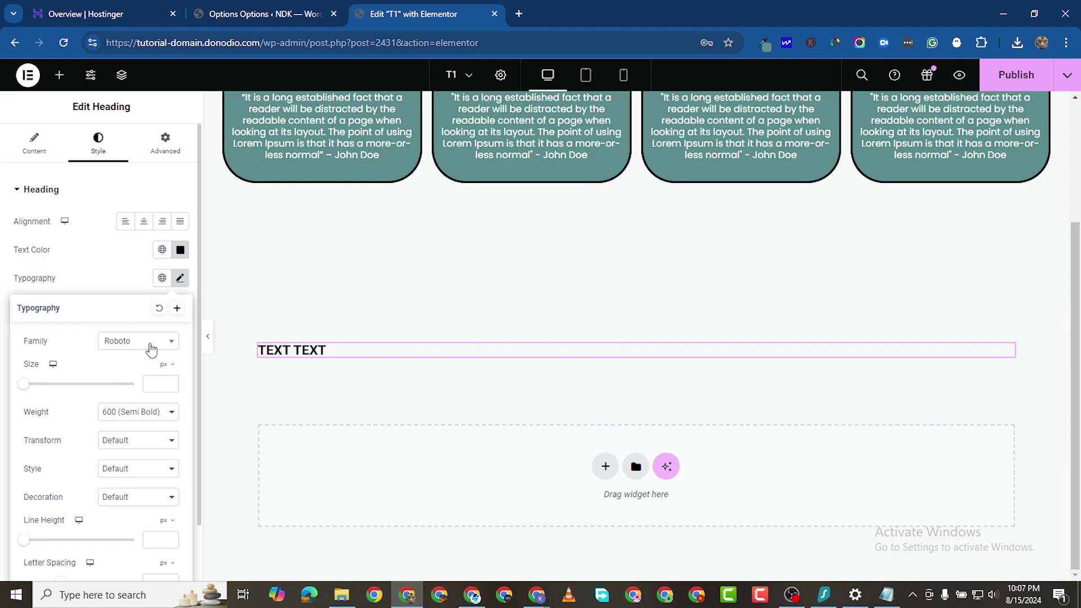
left_click(151, 346)
type("MONTSE")
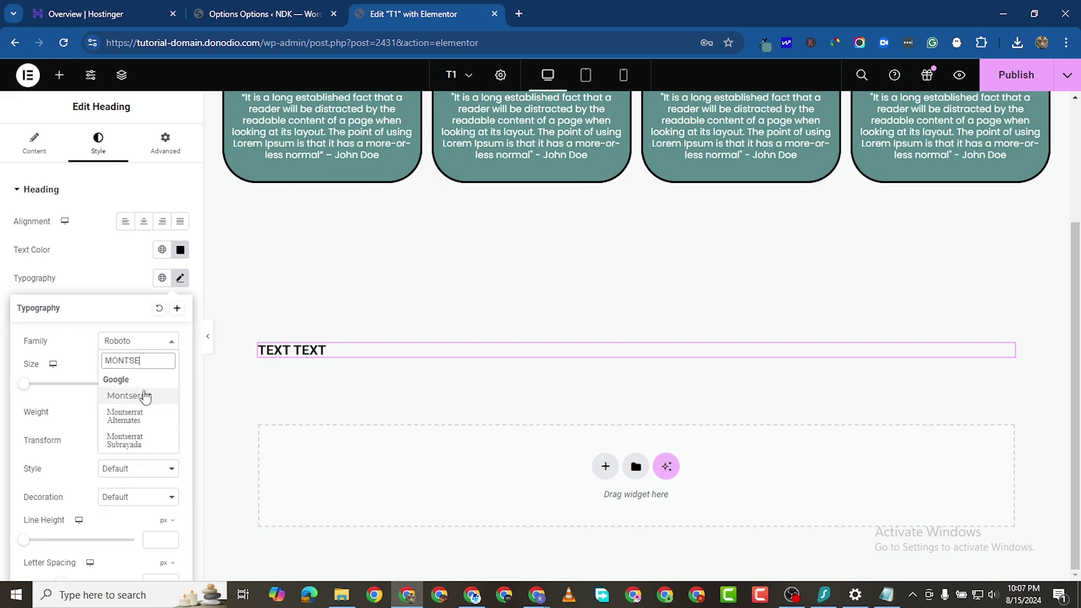
left_click(144, 395)
Replace the first word of the heading title so that it reads "MOVING TEXT".
left_click(39, 159)
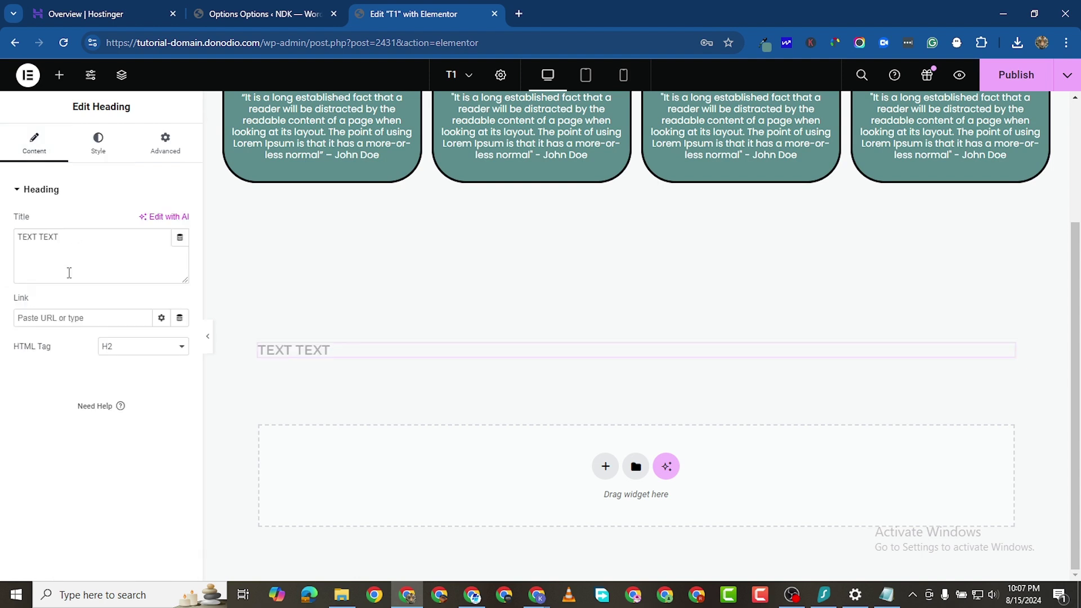
left_click_drag(37, 235, 3, 240)
type("MOVING")
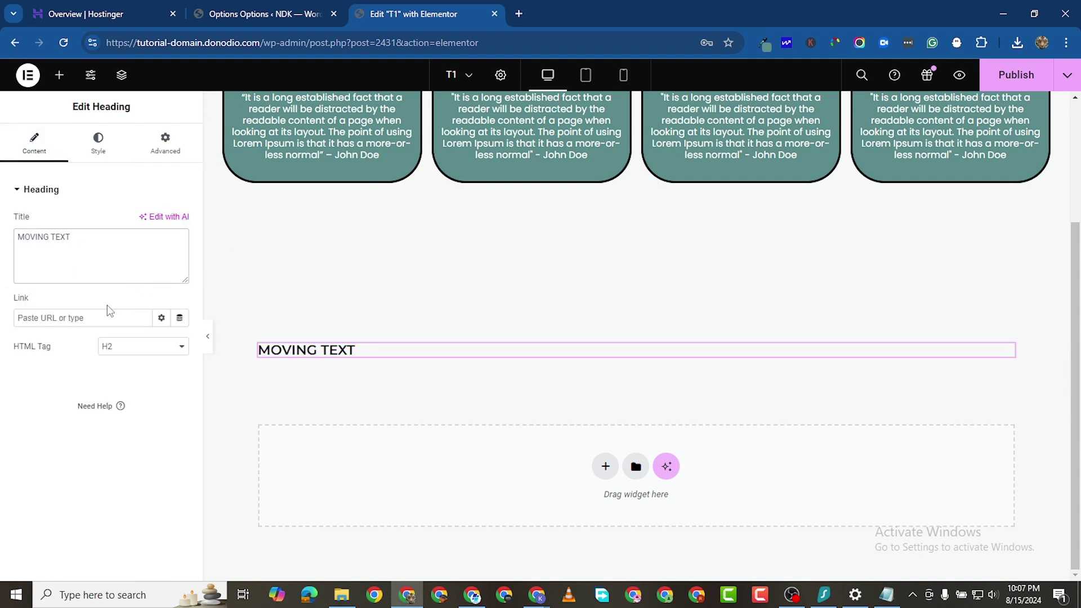
Set the heading's font weight to 800 (Extra Bold).
left_click(91, 145)
left_click(180, 278)
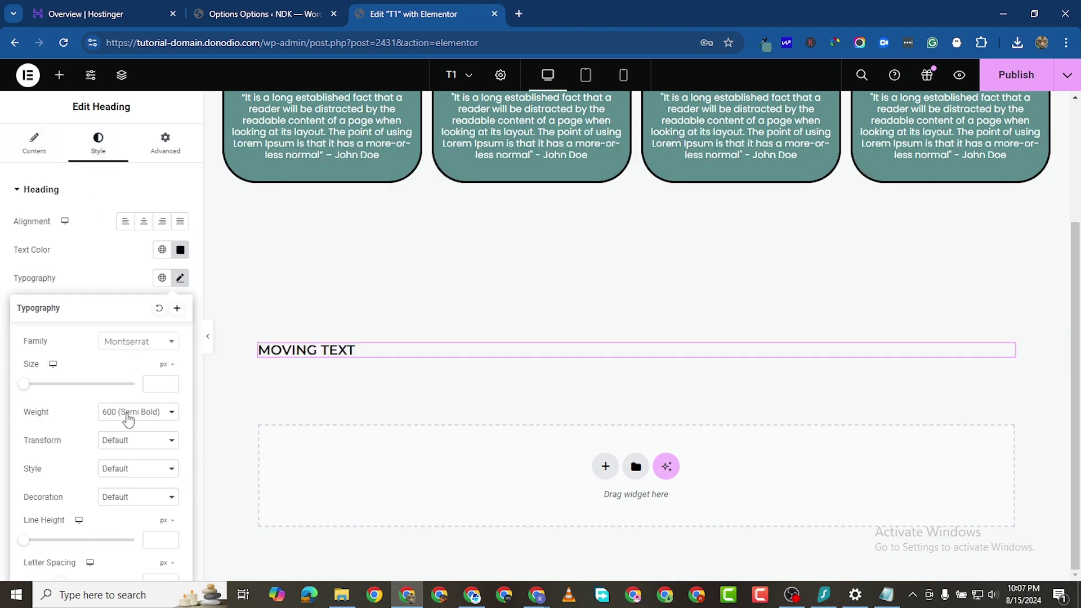
left_click(129, 414)
left_click(137, 489)
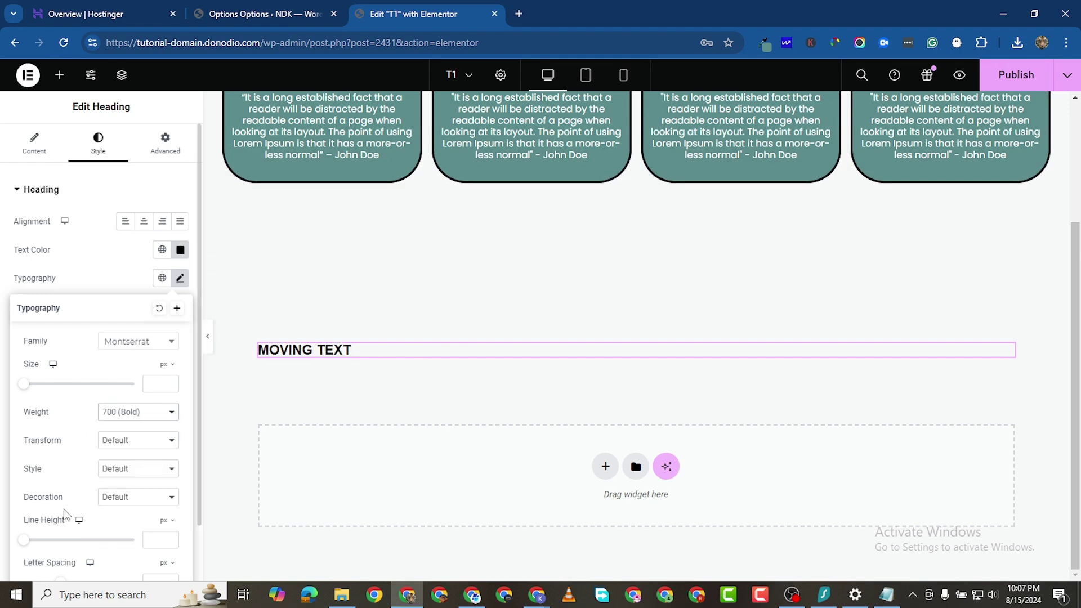
left_click(129, 412)
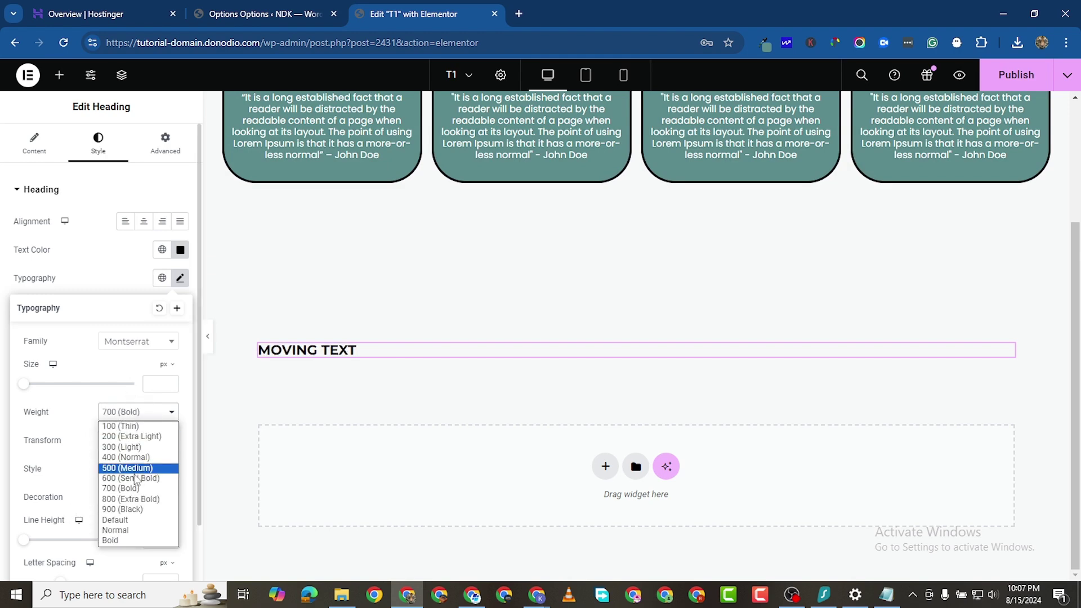
left_click(138, 499)
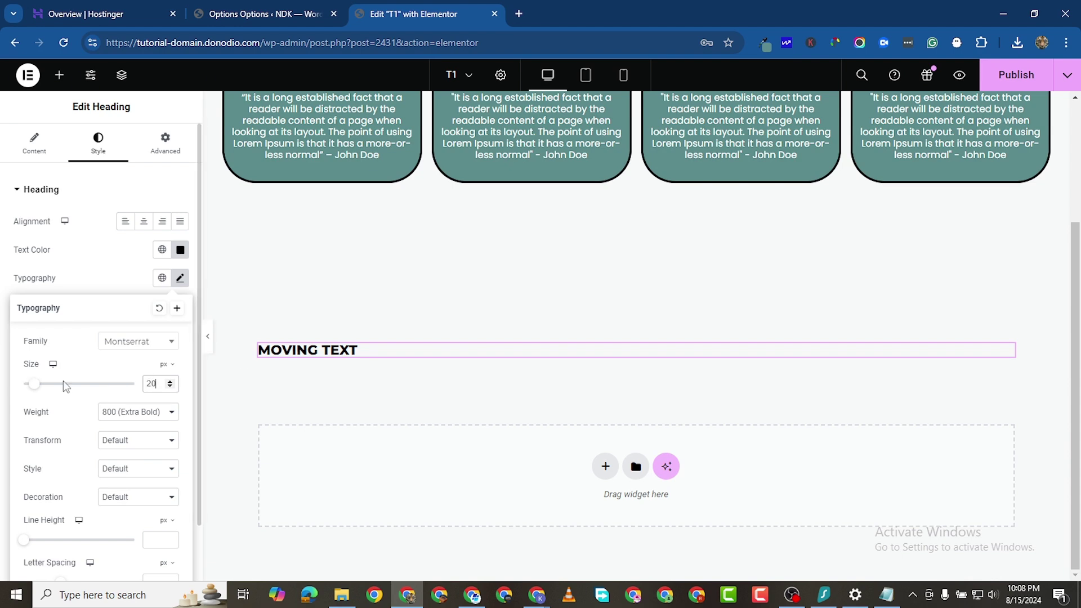
Set the heading's font size to 30 px.
left_click(261, 345)
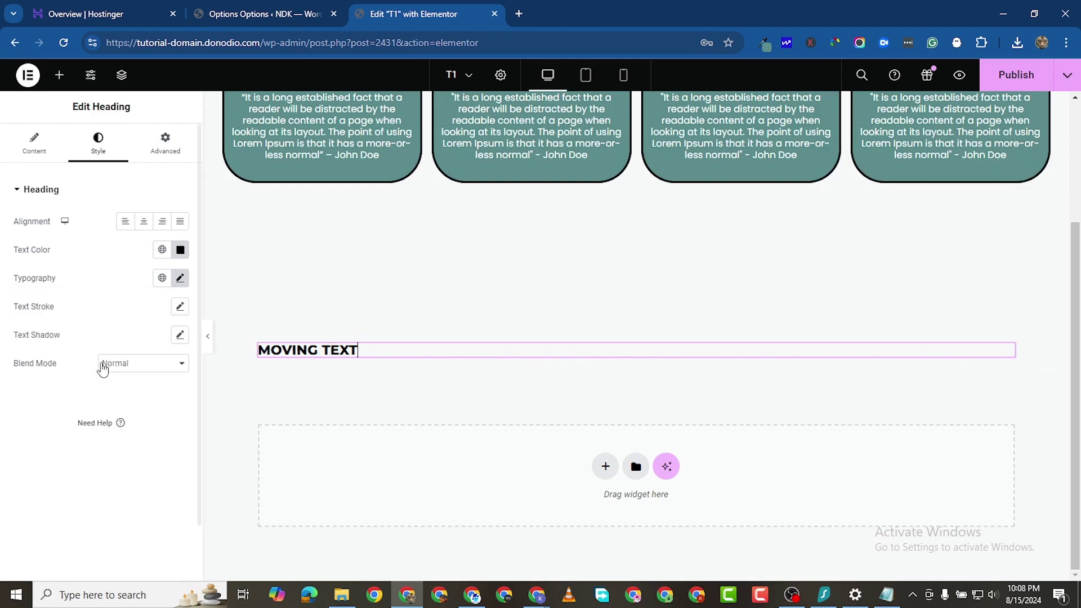
left_click(180, 278)
left_click(36, 384)
left_click_drag(82, 386, 40, 386)
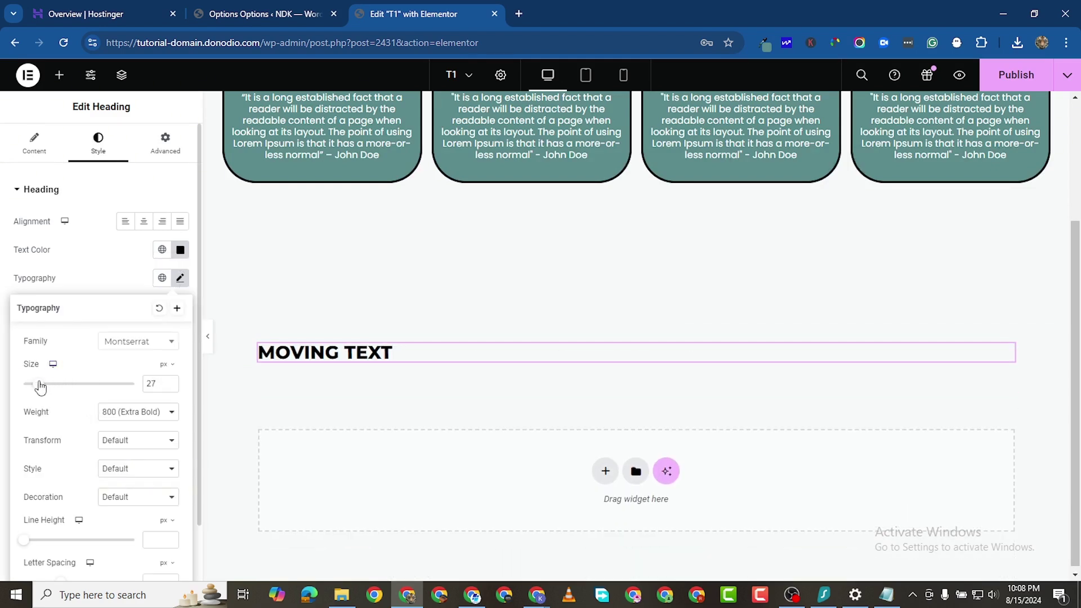
left_click(169, 383)
left_click(170, 382)
left_click(170, 382)
left_click(170, 382)
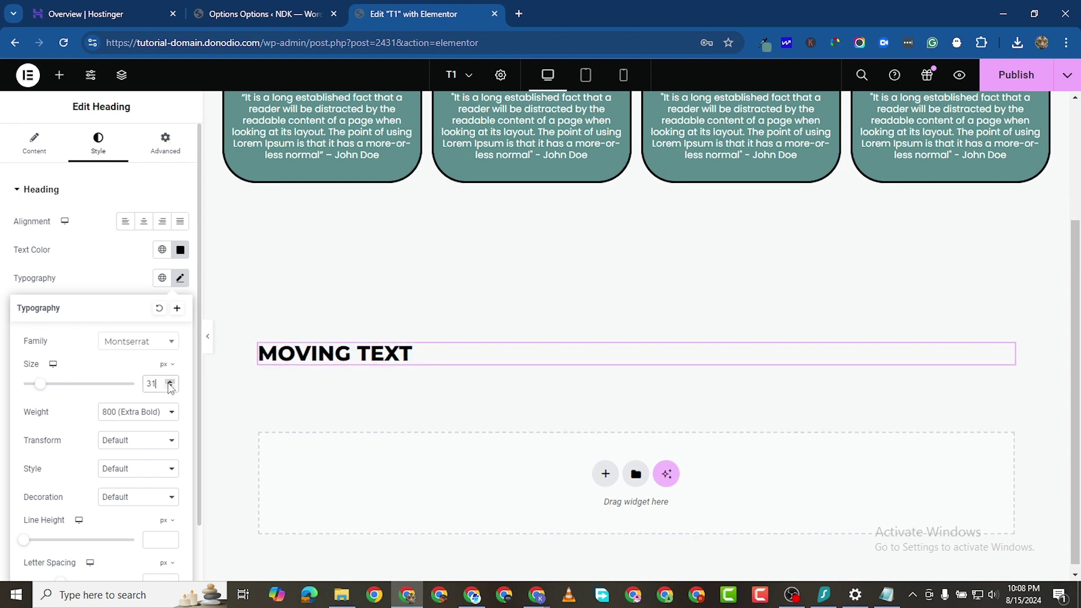
left_click(169, 387)
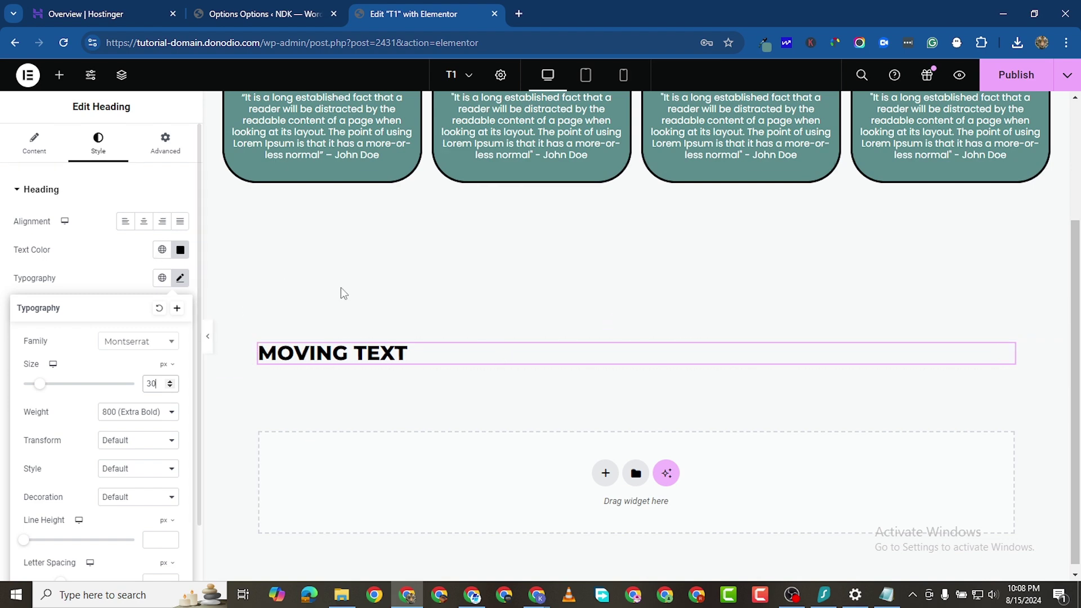
Add an Image widget below the heading and fill it with the sport-car image uploaded from the Downloads folder.
left_click(59, 75)
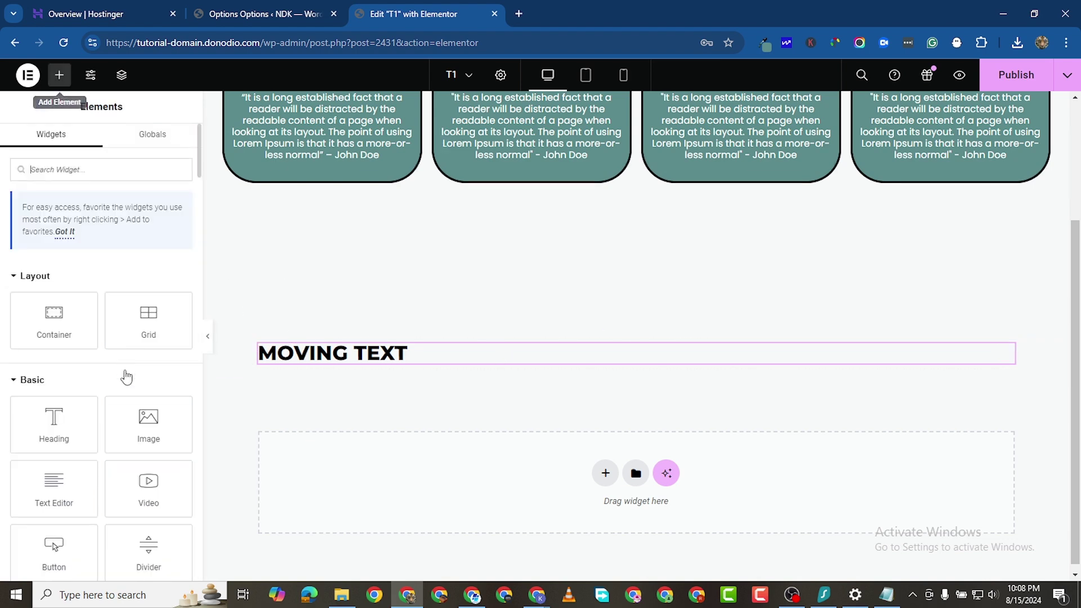
left_click_drag(109, 452, 422, 363)
left_click(66, 256)
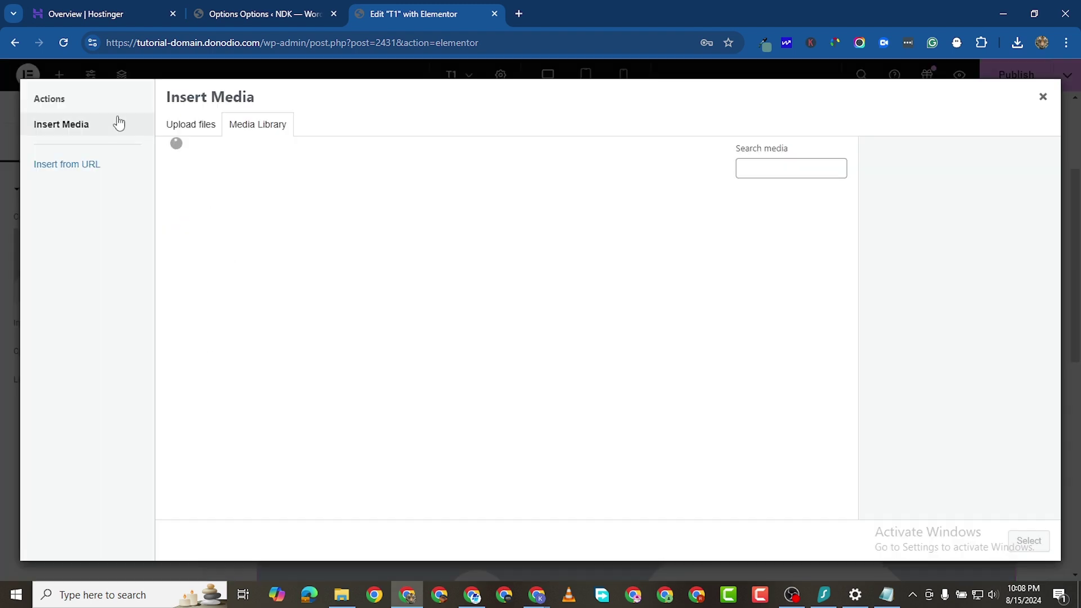
left_click(193, 126)
left_click(608, 309)
left_click(158, 145)
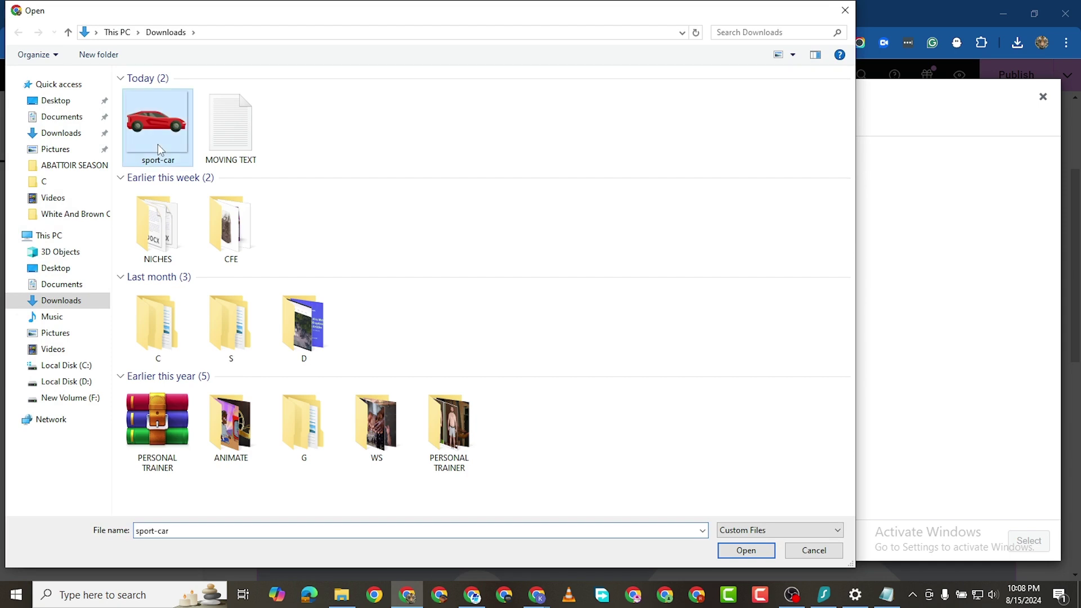
double_click(157, 144)
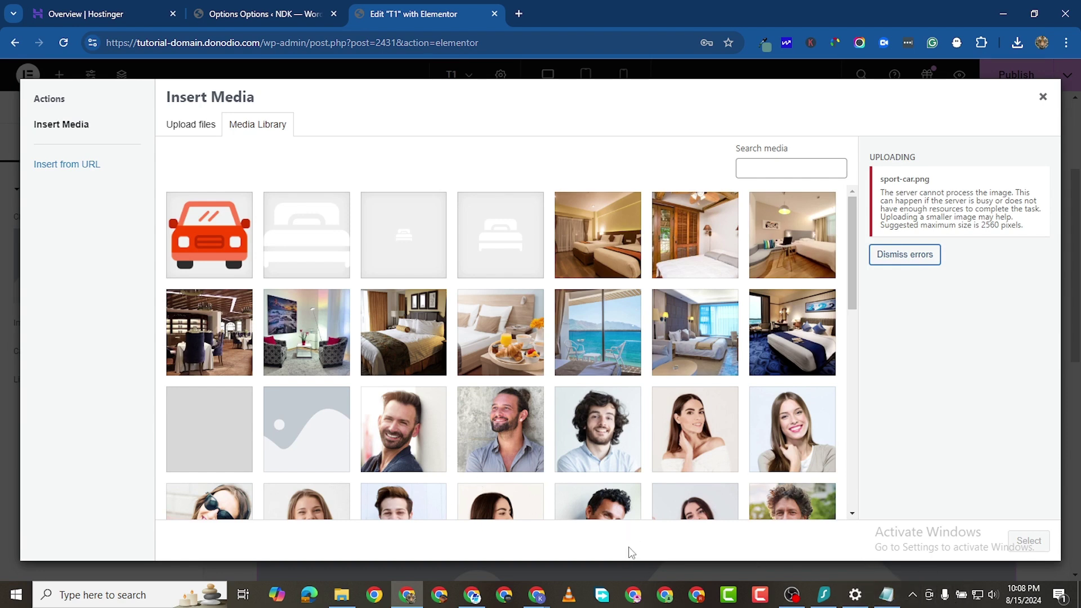
left_click(1029, 542)
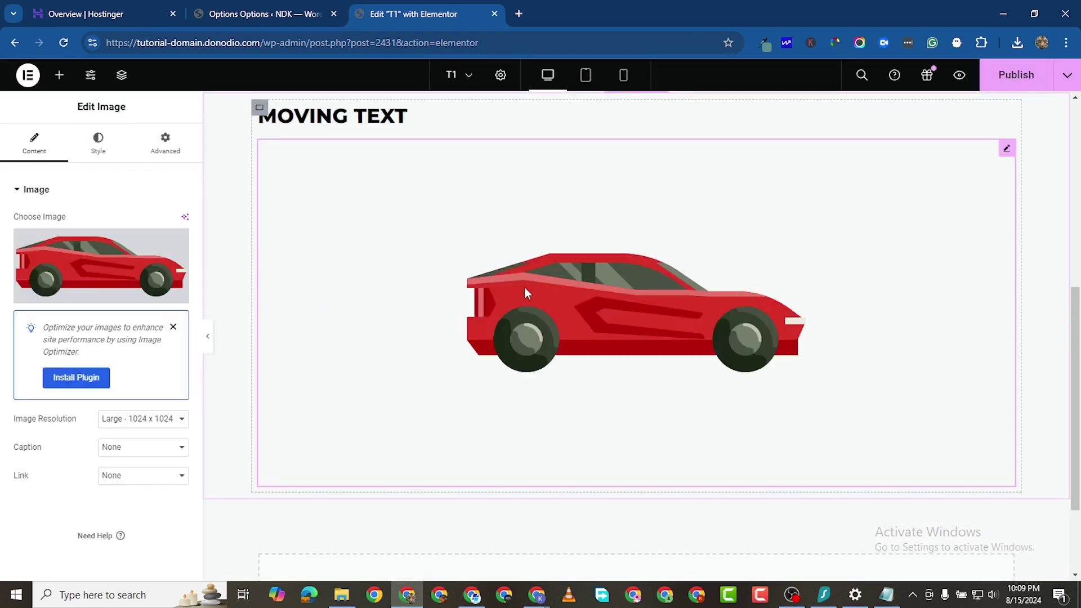
Switch the car image to a custom resolution of 60 x 60 and apply it.
scroll(529, 292, "up", 1)
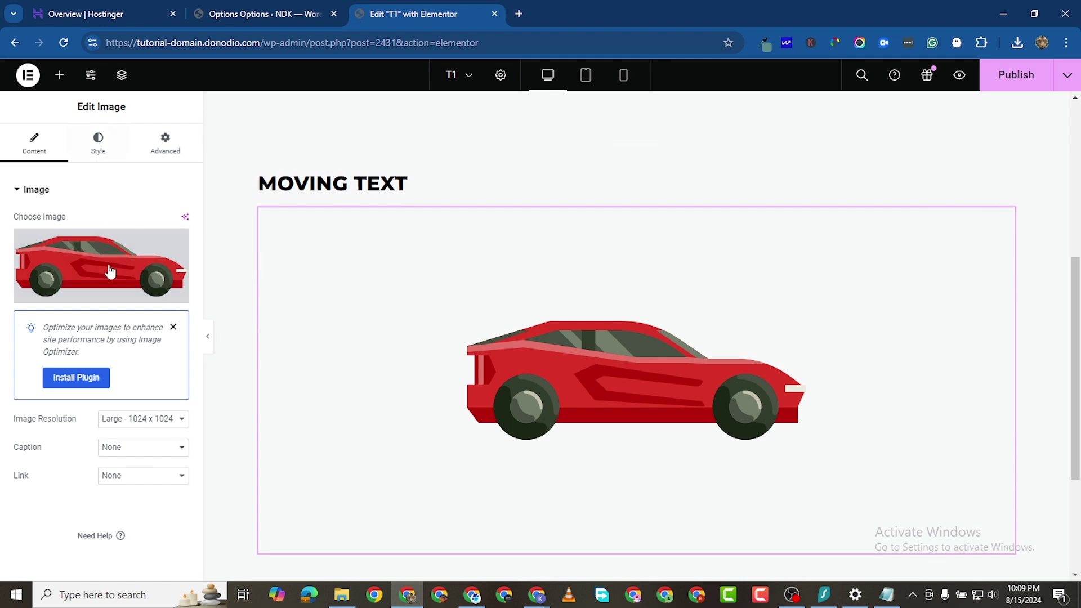
left_click(121, 423)
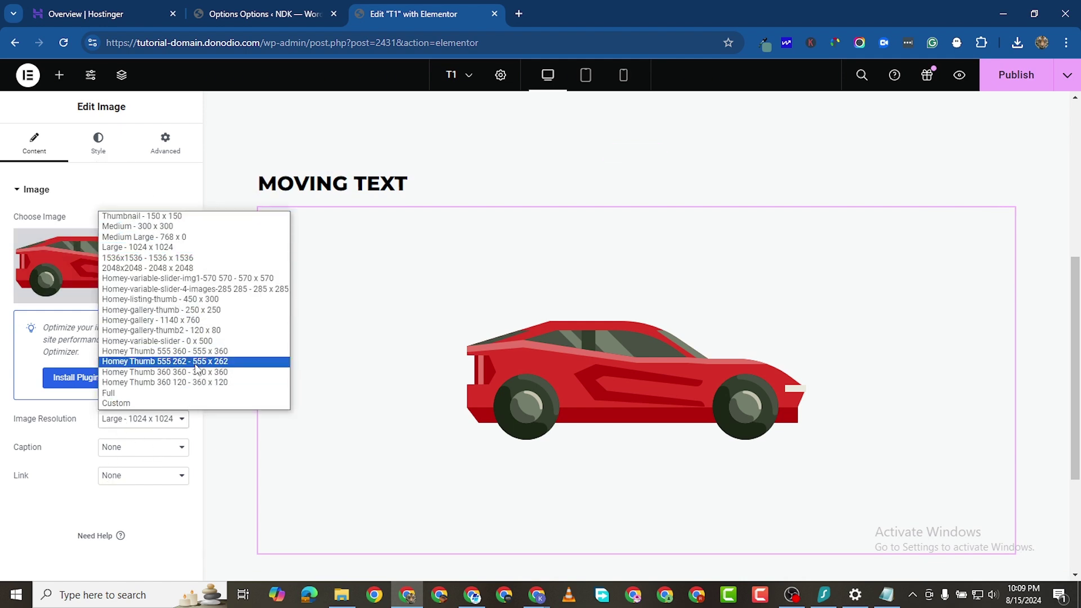
left_click(189, 405)
left_click(43, 482)
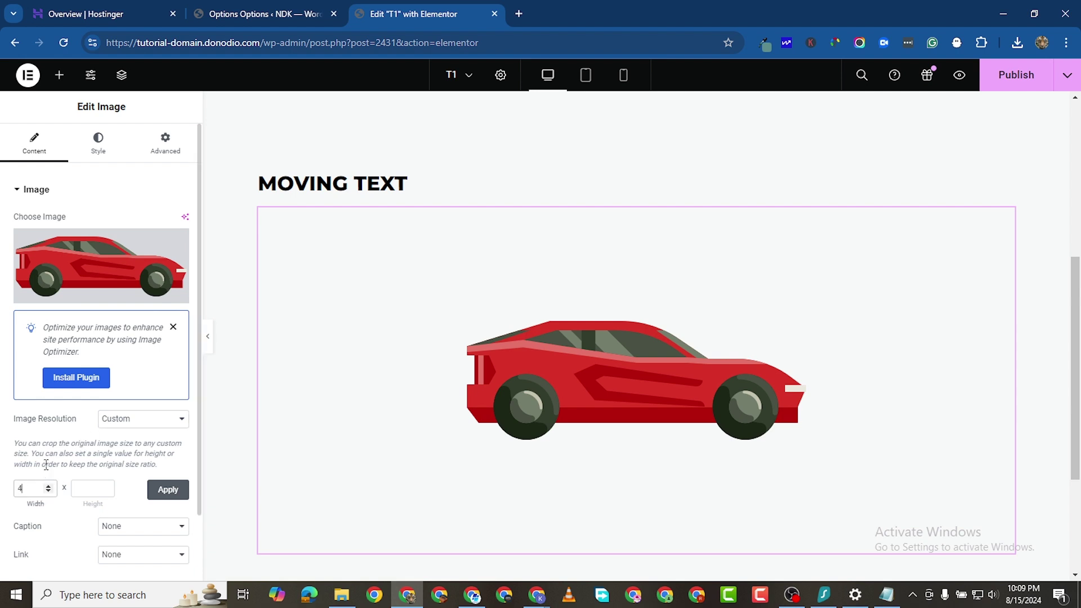
left_click(96, 486)
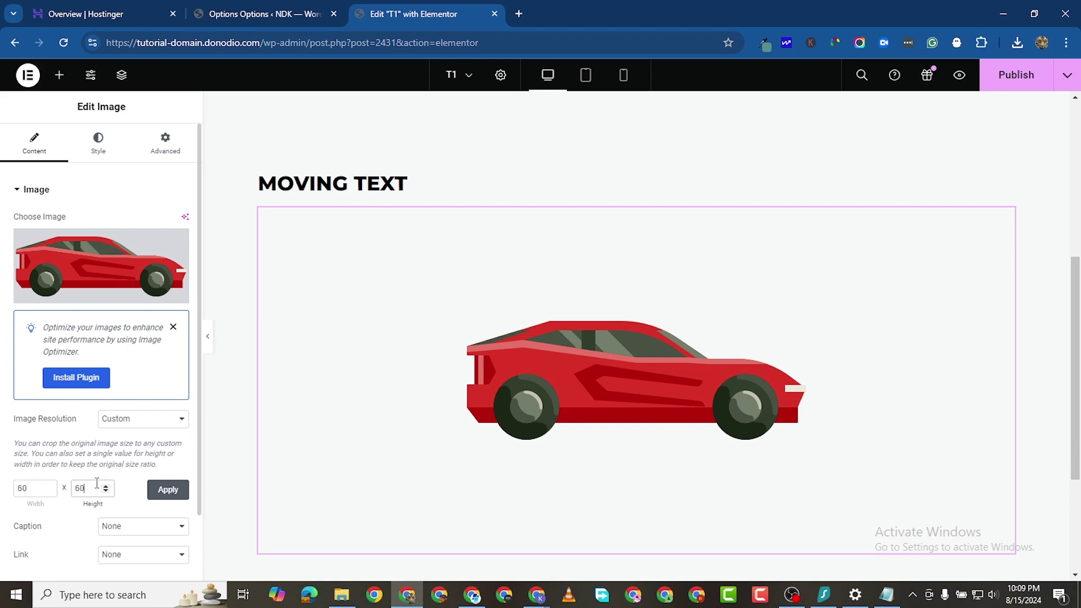
left_click(174, 490)
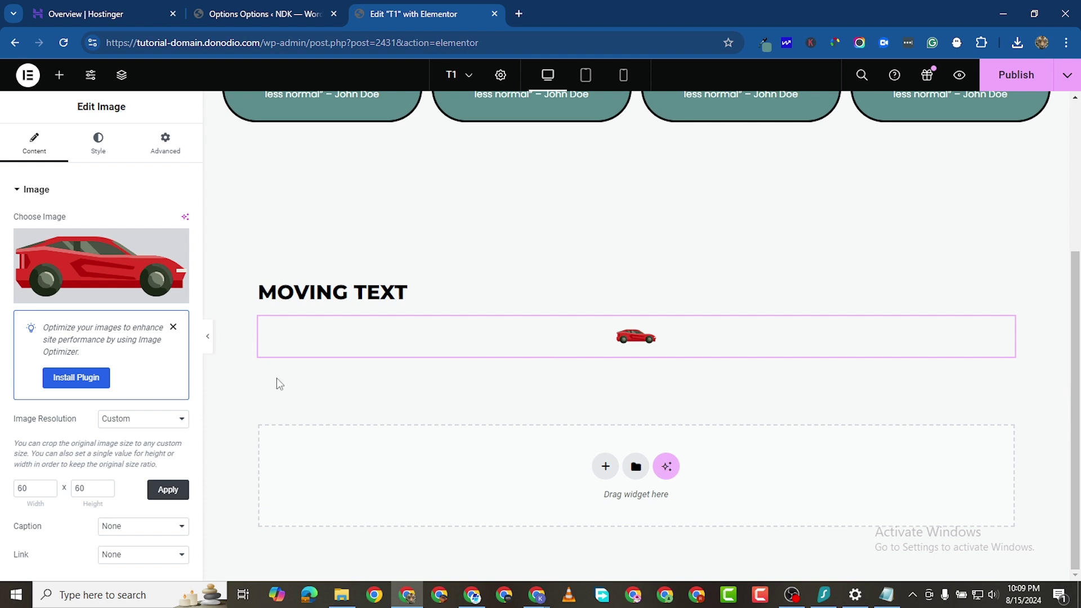
Set the car image's custom width and height to 70 x 70 and apply the new size.
double_click(19, 488)
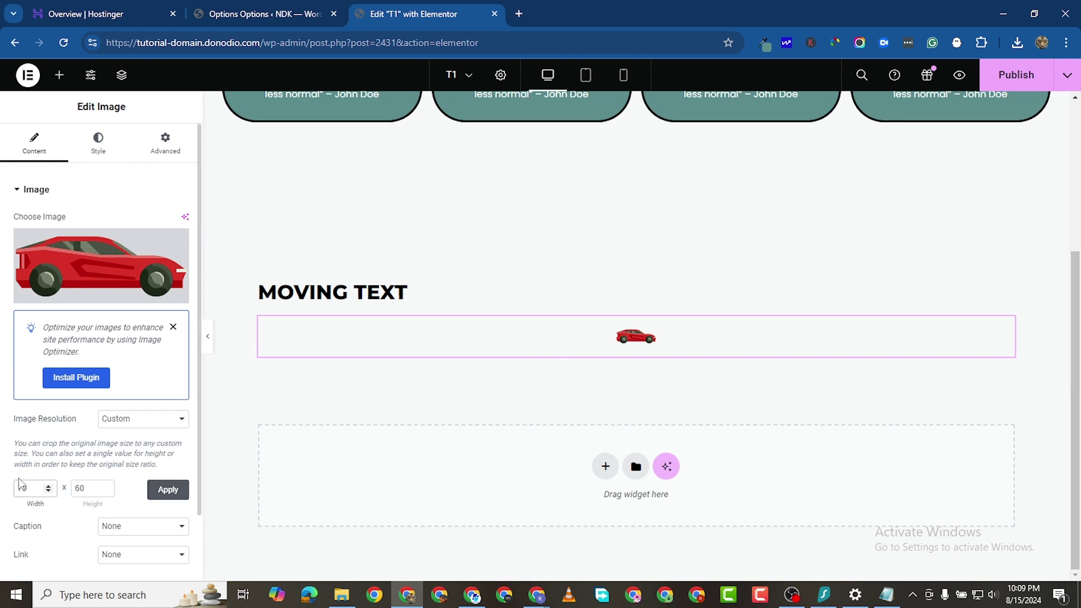
left_click(84, 487)
left_click(168, 489)
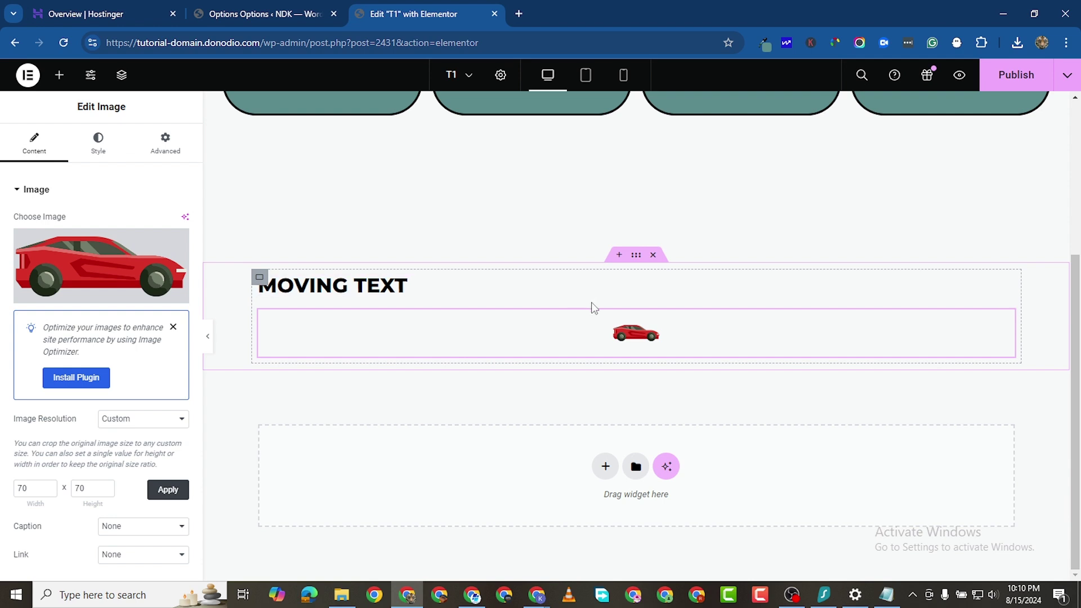
Arrange the inner container's heading and car image in a horizontal row and align the items to the center.
left_click(260, 279)
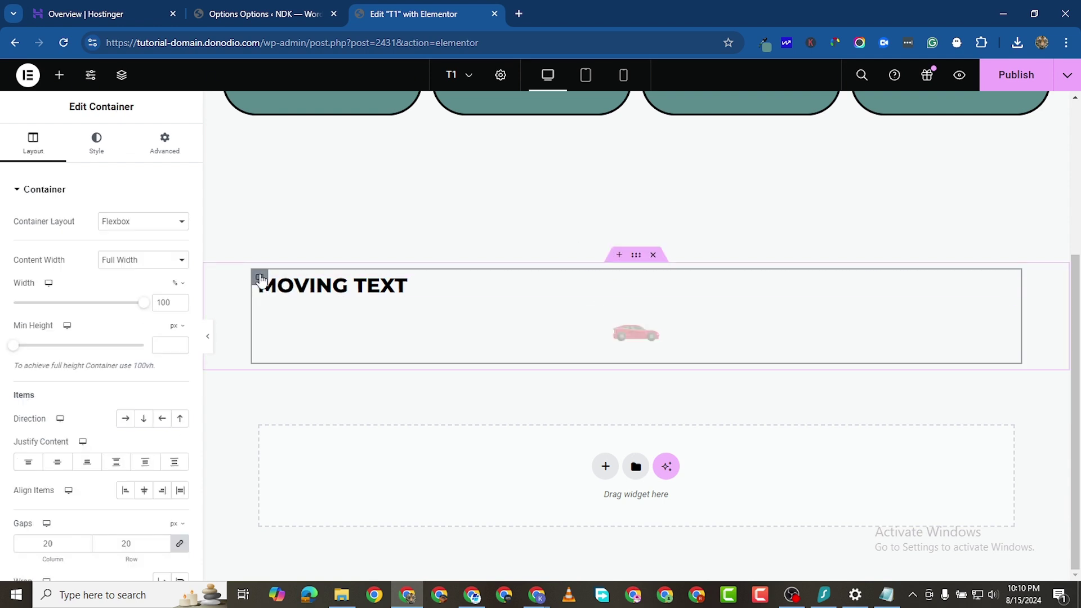
left_click(126, 419)
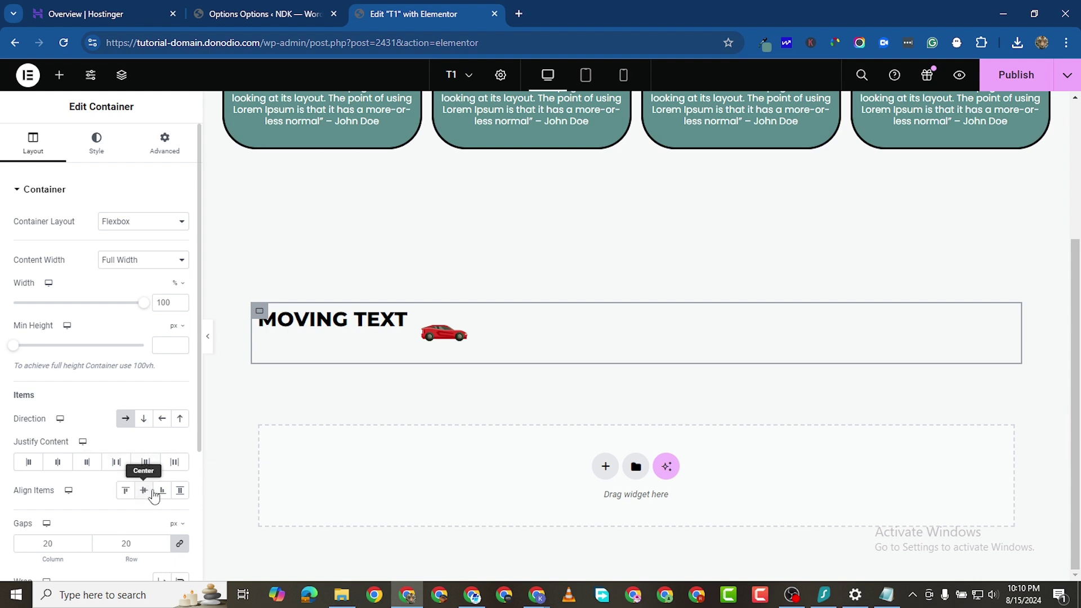
scroll(137, 505, "down", 1)
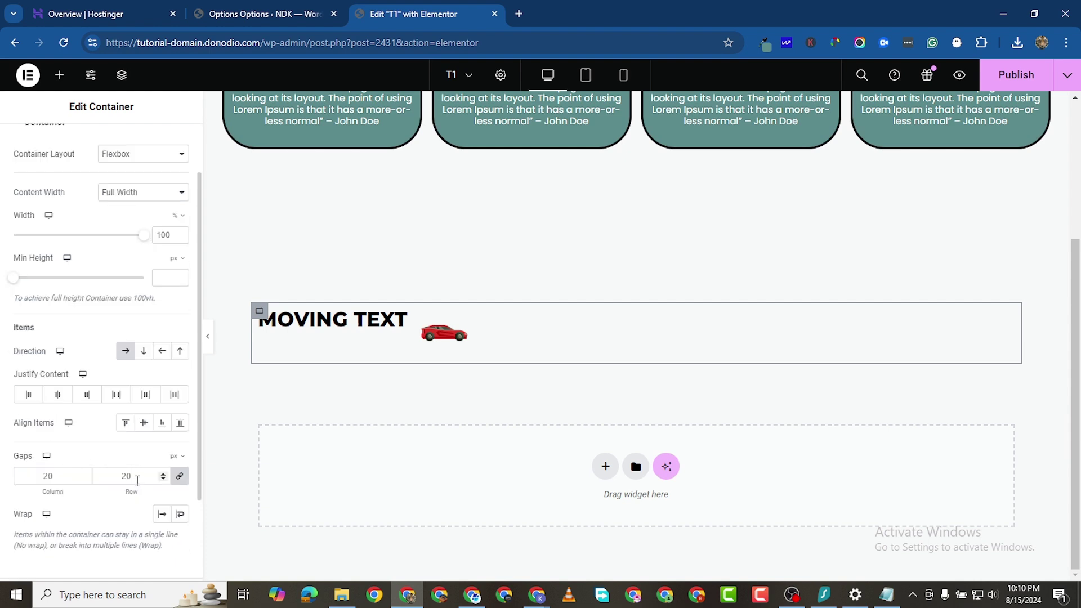
left_click(144, 427)
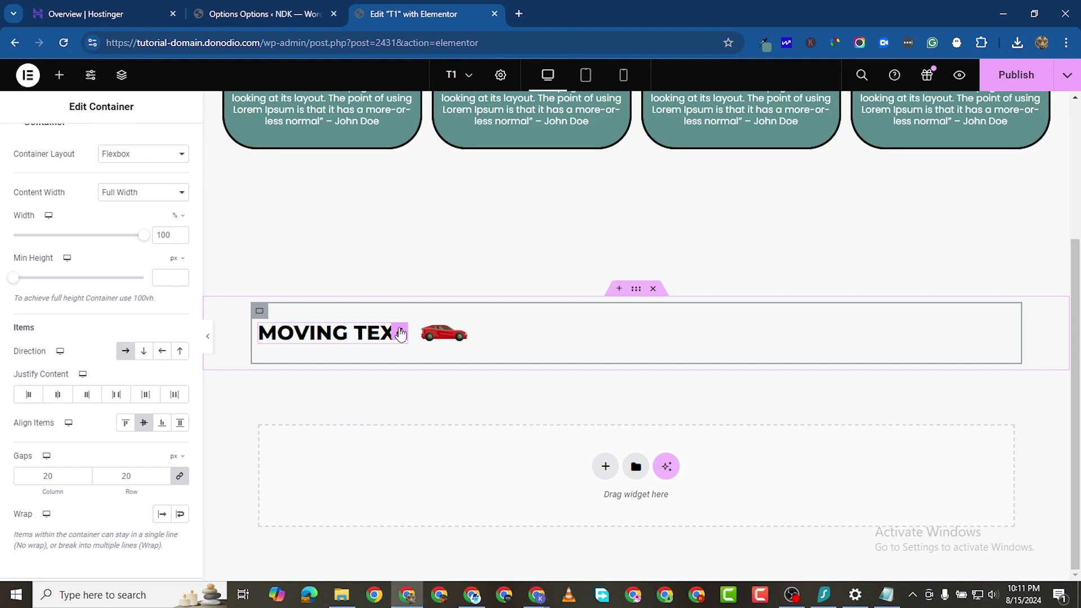
Set the flex size of both the heading and the car image to Grow.
left_click(383, 340)
left_click(158, 164)
scroll(101, 479, "down", 4)
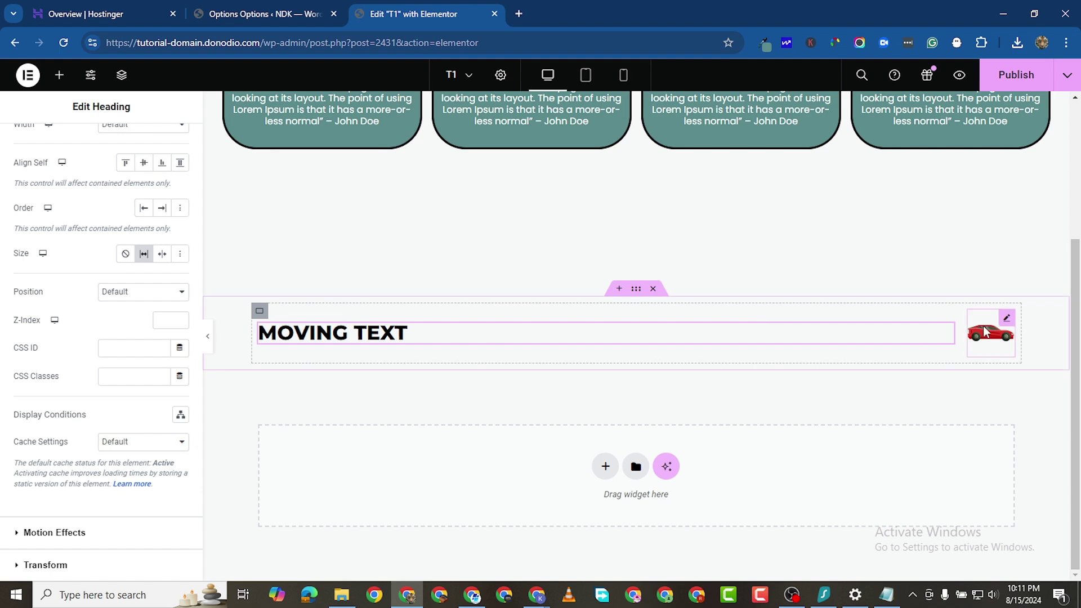
left_click(1005, 319)
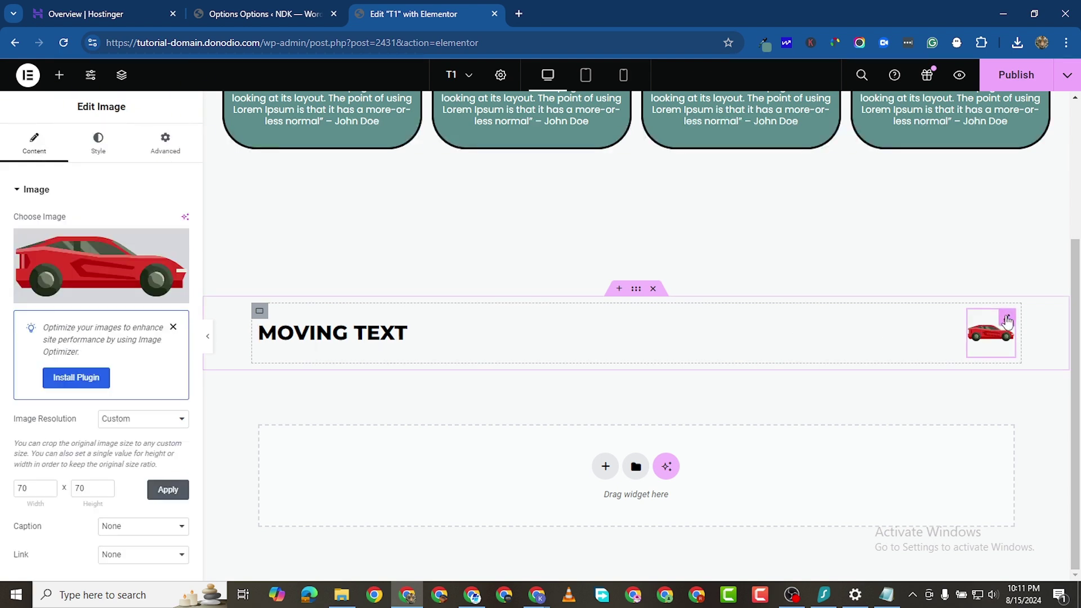
left_click(164, 139)
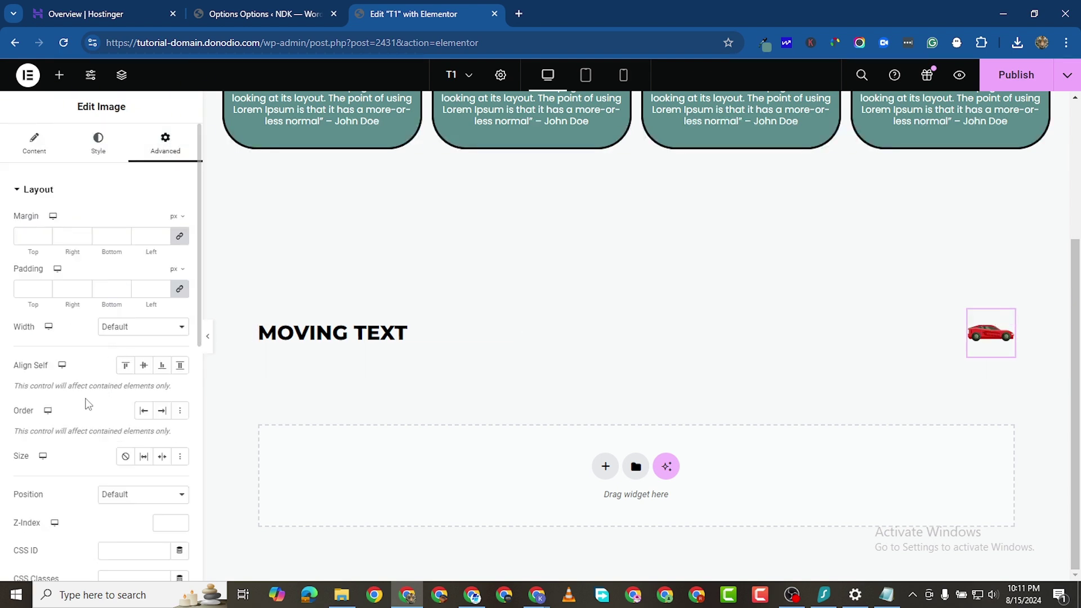
left_click(144, 456)
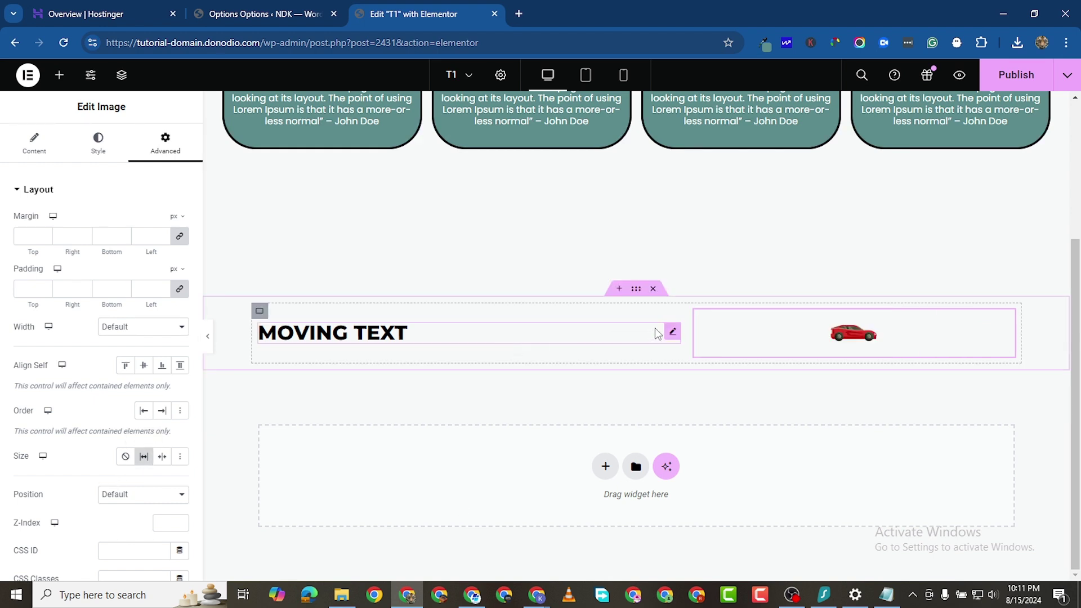
Copy the heading and paste it after the car image, and paste a copy of the car image after the second heading.
right_click(669, 336)
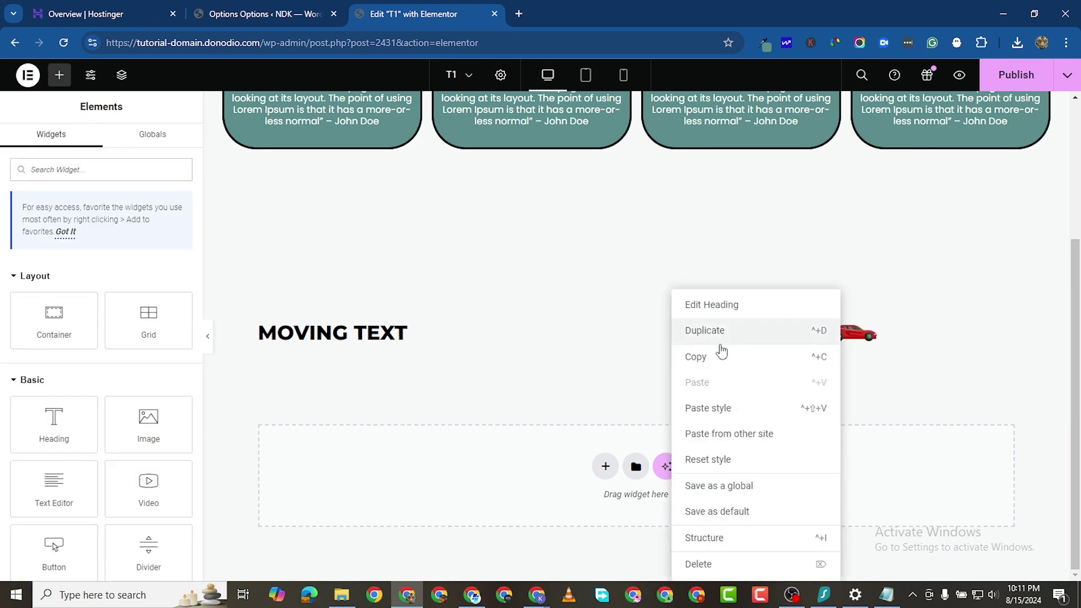
left_click(718, 359)
right_click(839, 336)
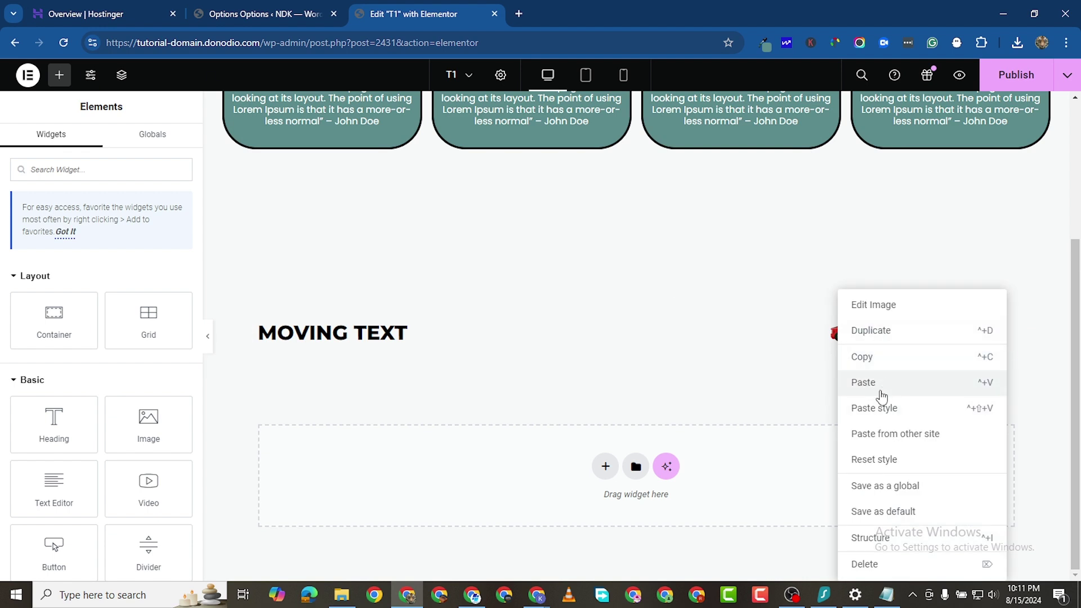
left_click(884, 383)
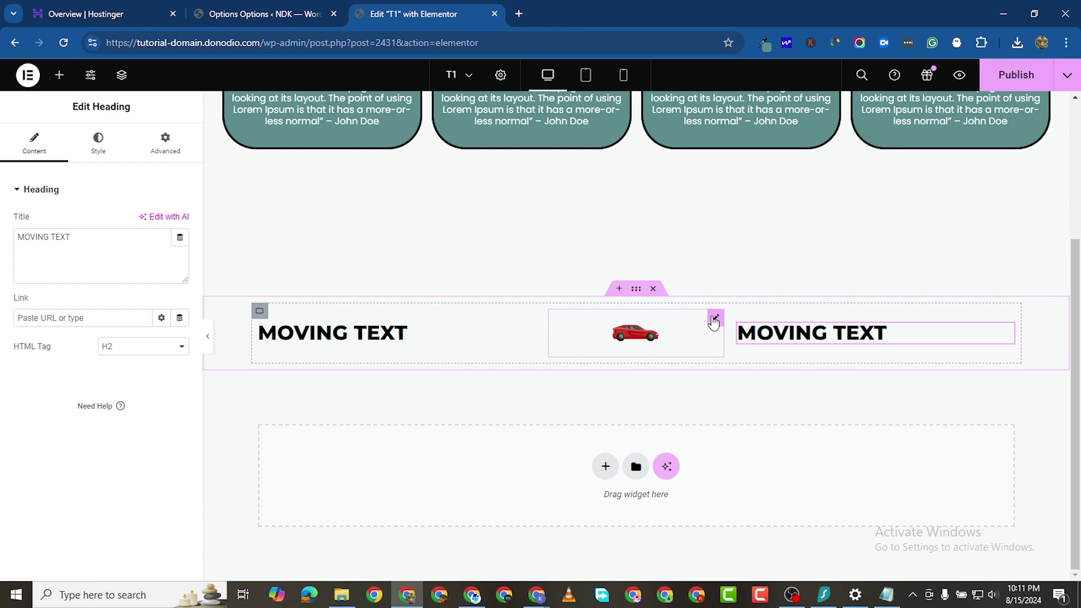
right_click(714, 322)
left_click(746, 358)
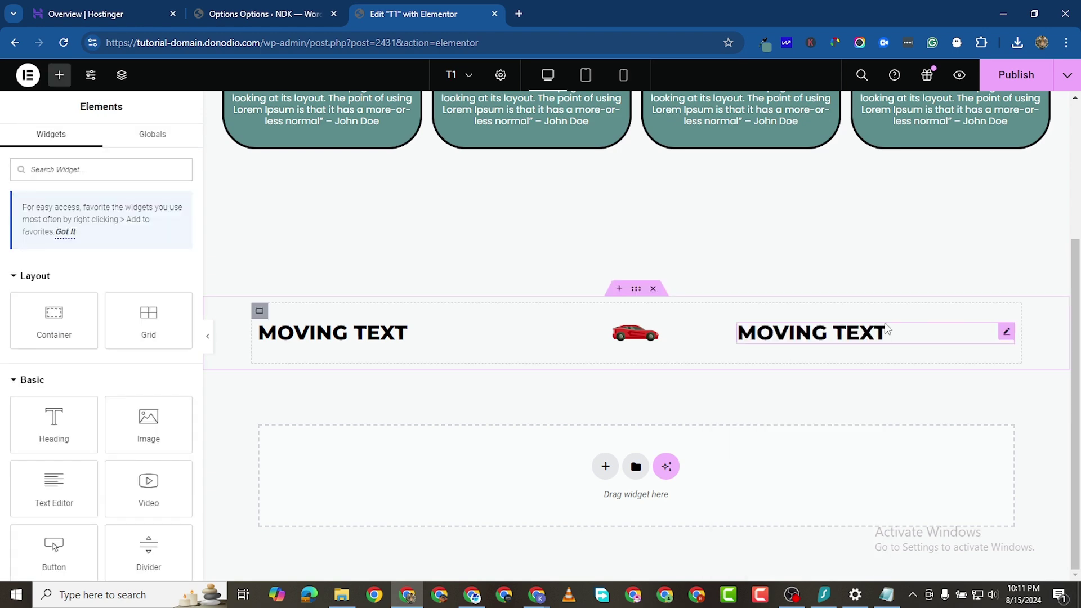
right_click(875, 336)
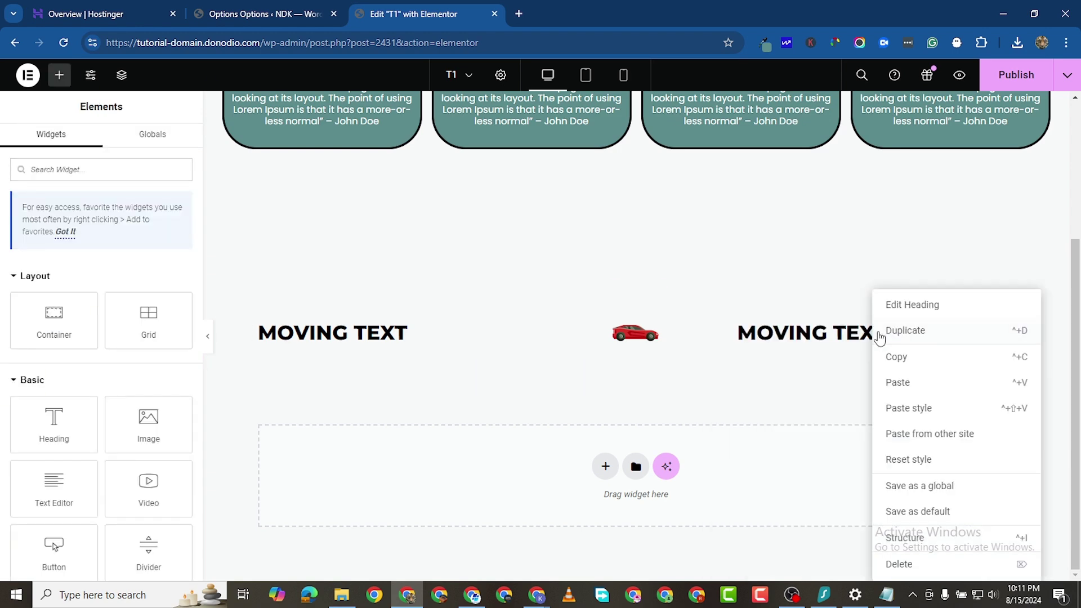
left_click(911, 382)
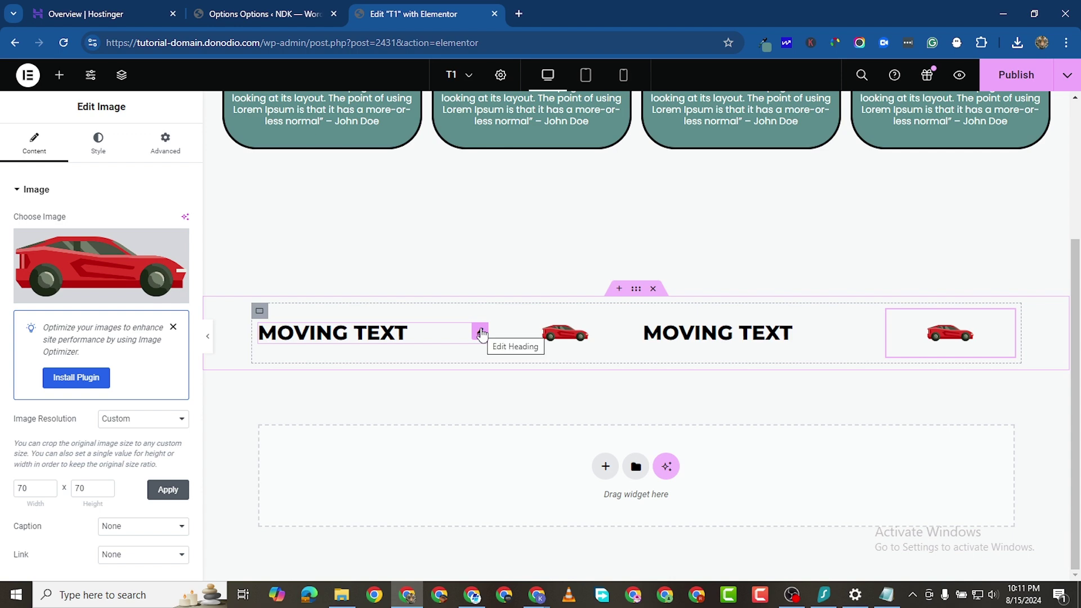
Add a third heading and car pair to the end of the row by copying and pasting the existing widgets.
right_click(481, 335)
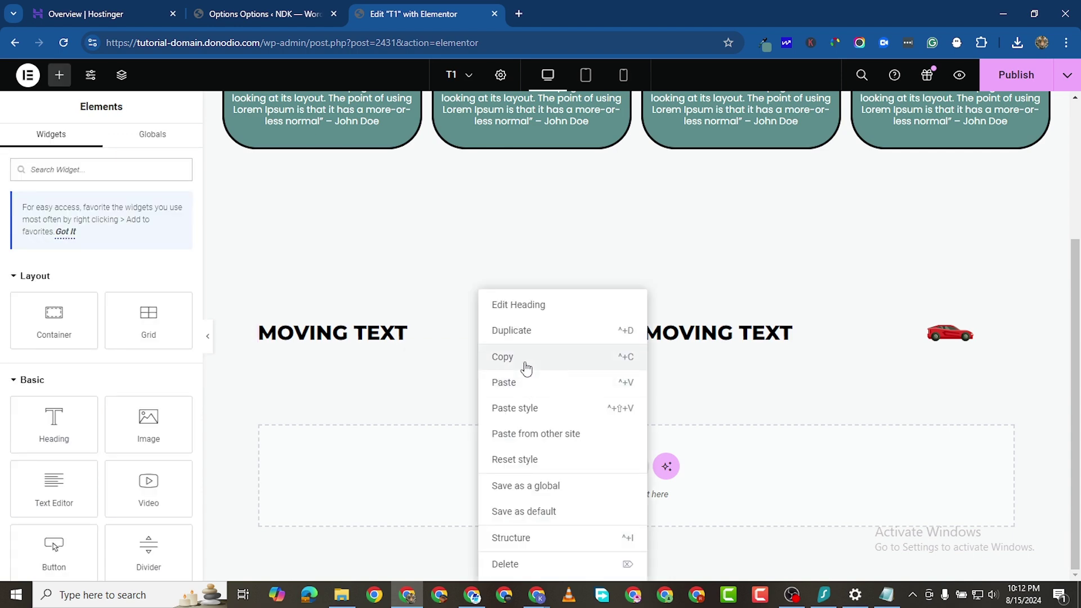
left_click(527, 358)
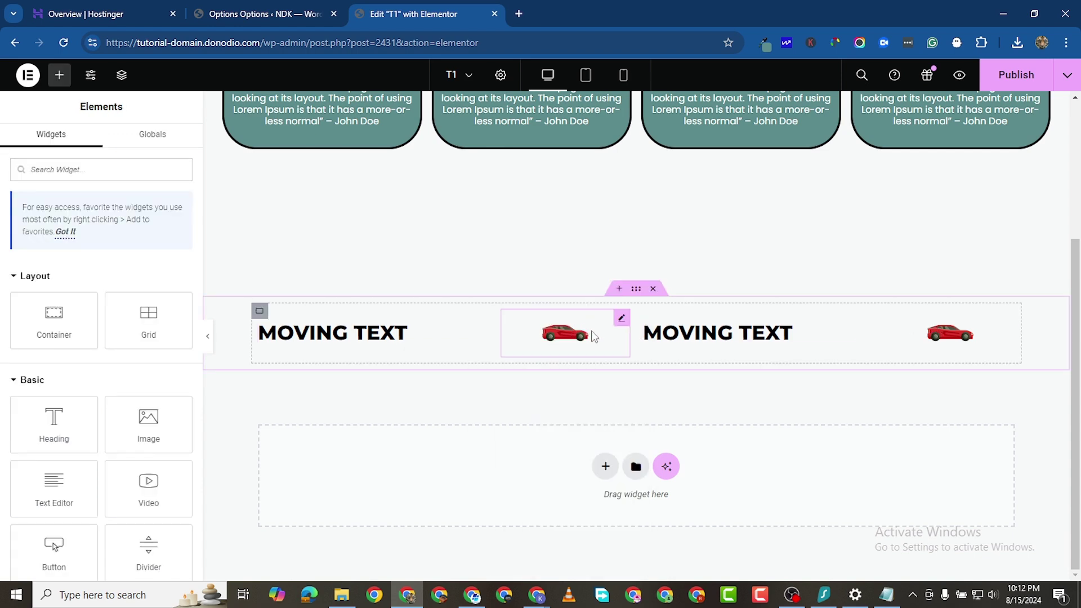
right_click(570, 337)
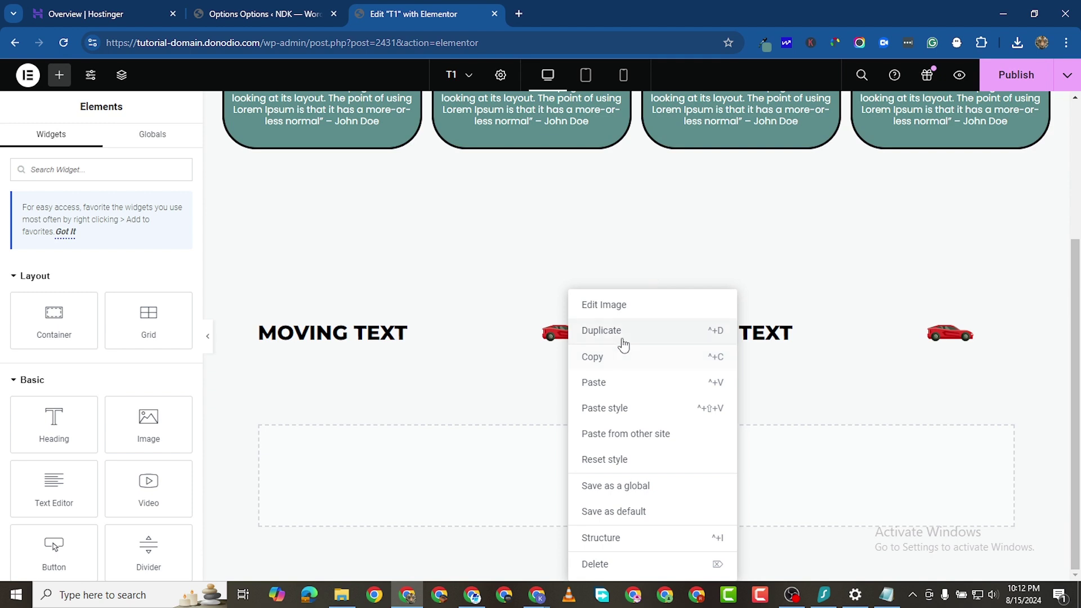
right_click(950, 333)
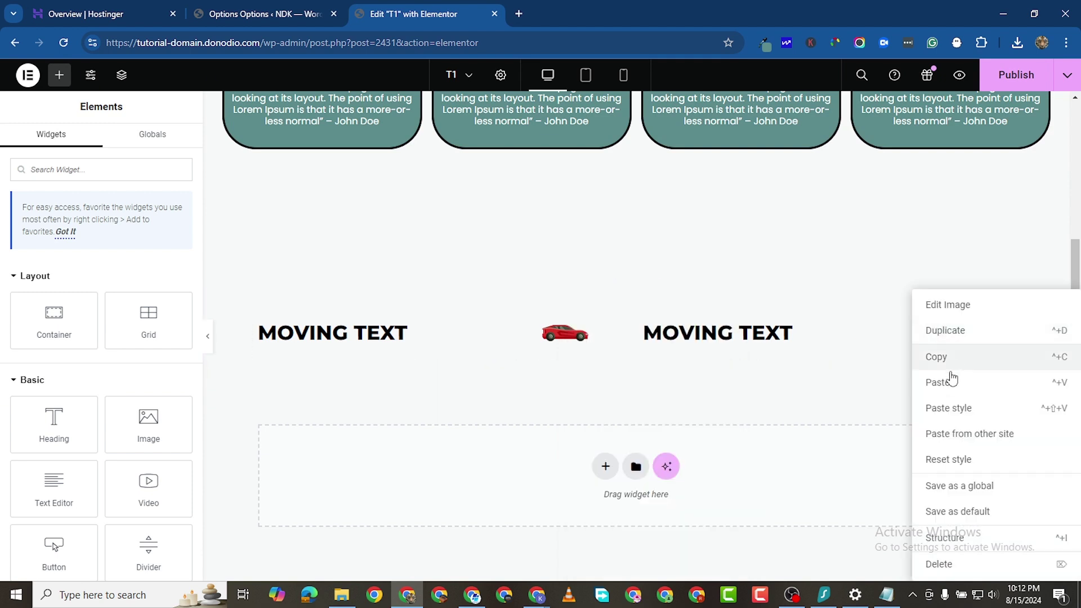
left_click(952, 382)
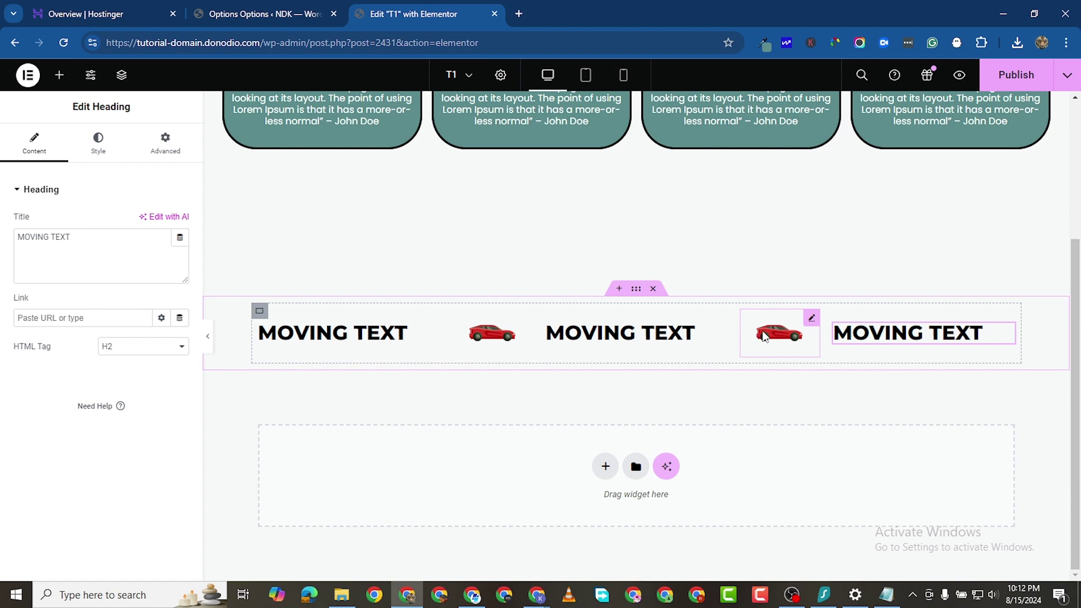
right_click(764, 336)
left_click(797, 355)
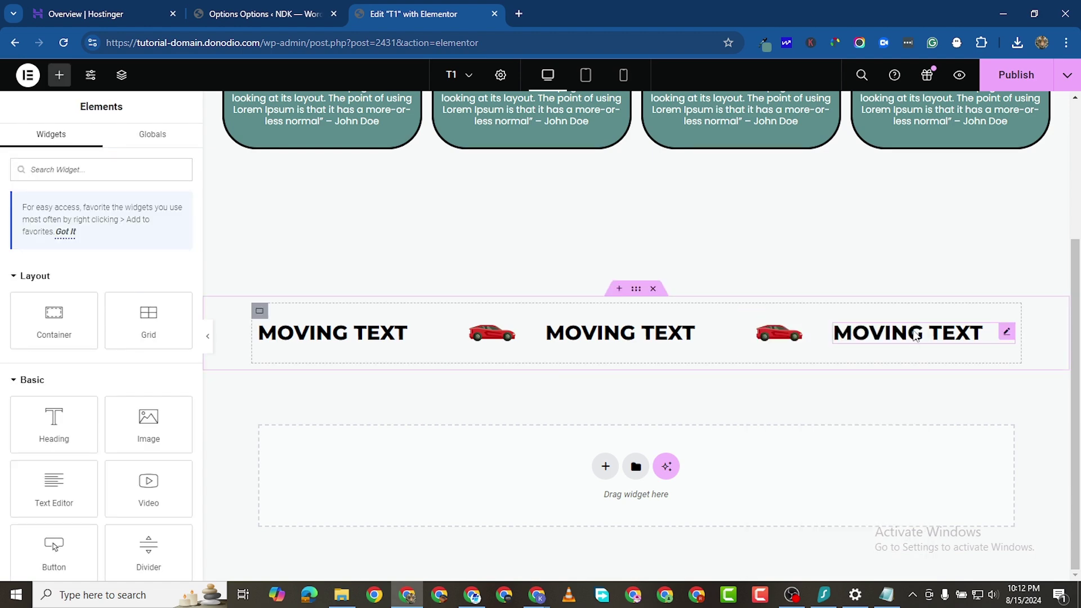
right_click(915, 336)
left_click(947, 382)
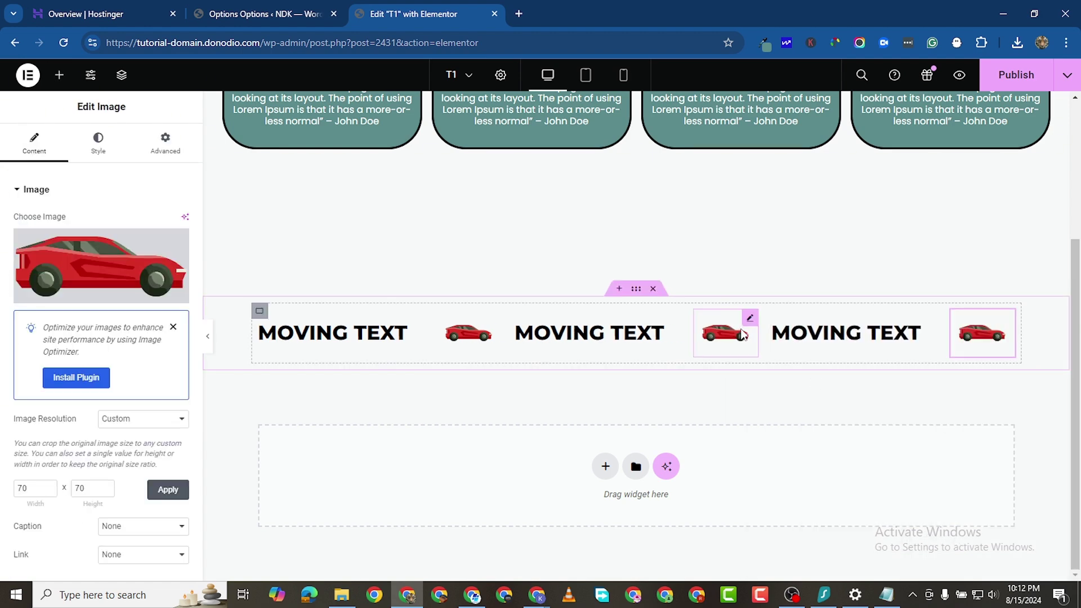
Paste a fourth copy of the heading after the third car image, followed by another copy of the car image.
right_click(872, 365)
left_click(879, 356)
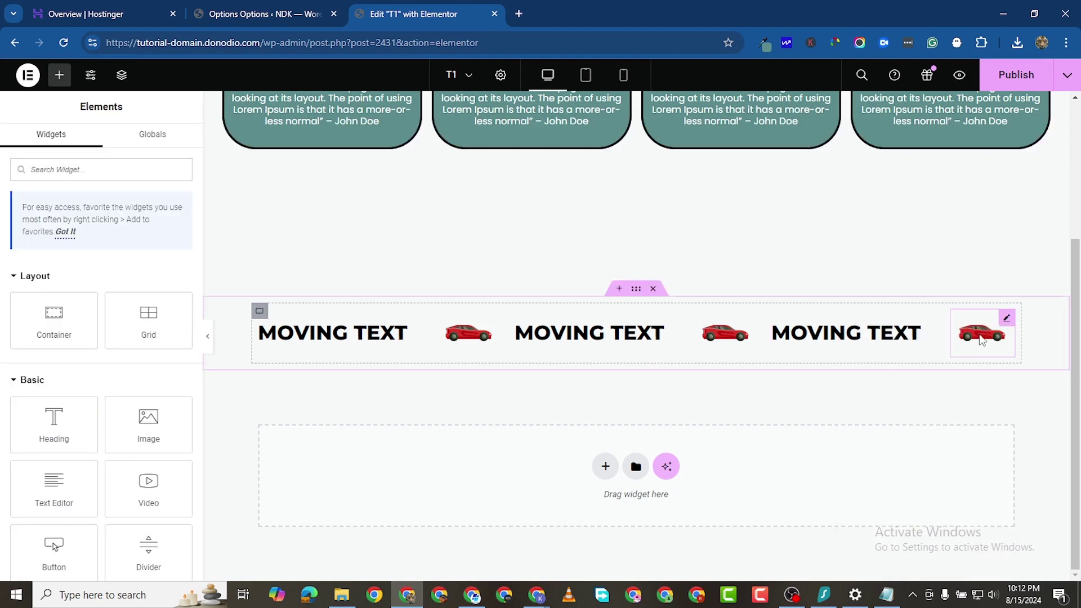
right_click(981, 340)
left_click(949, 382)
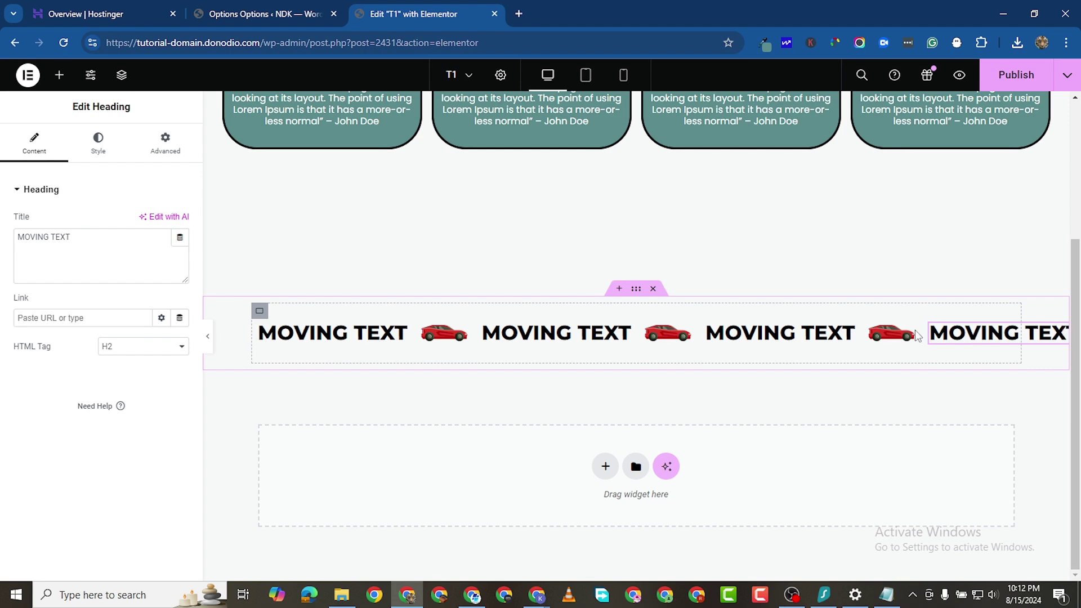
right_click(899, 336)
left_click(925, 359)
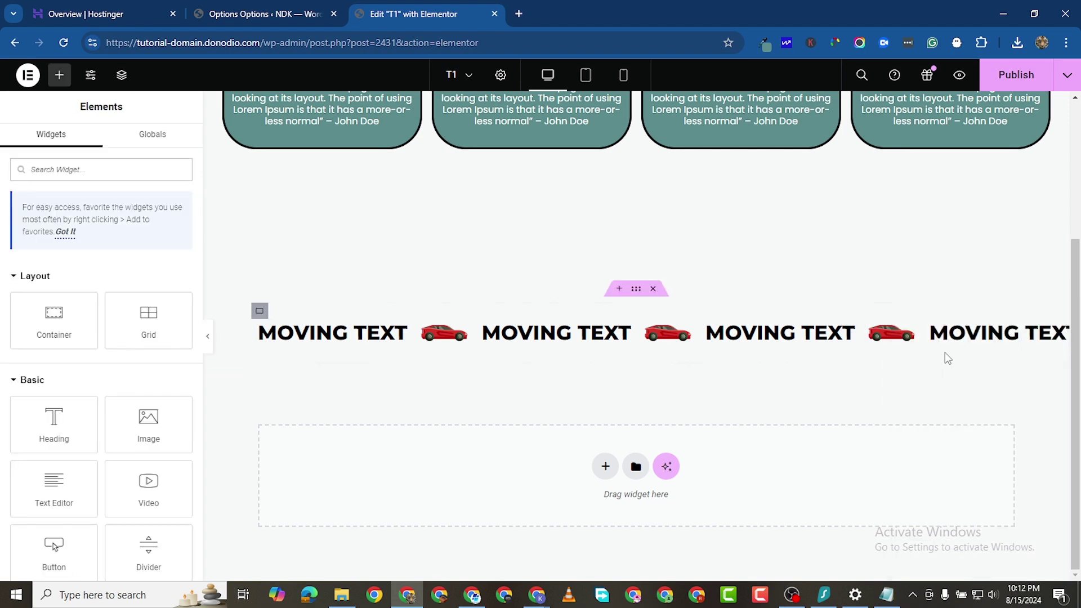
right_click(982, 338)
left_click(937, 383)
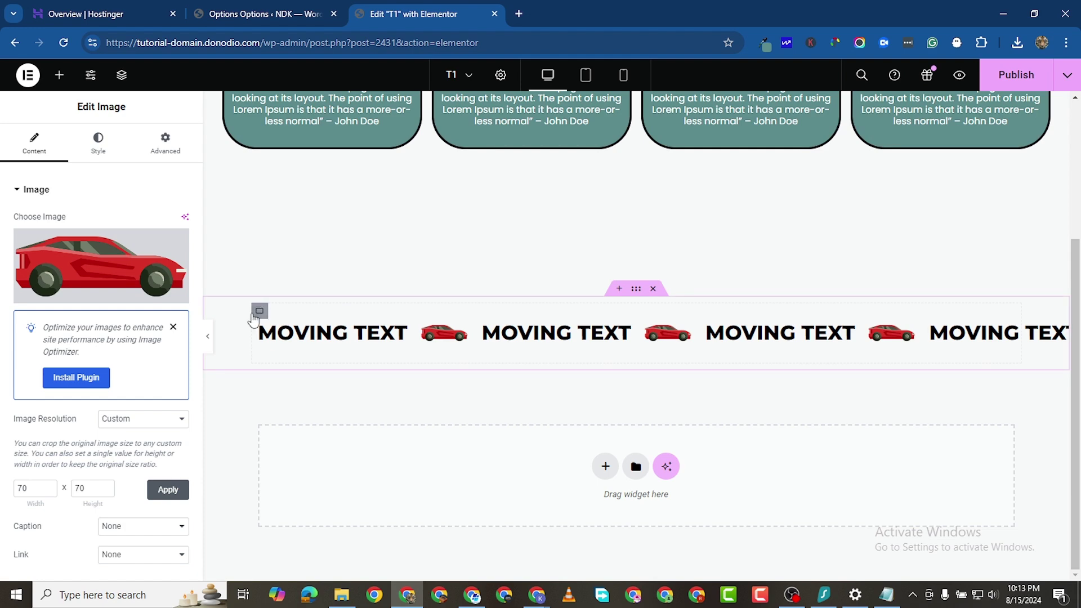
Copy the class name moving from the MOVING TEXT file in Notepad and enter it as the outer container's CSS class.
left_click(637, 290)
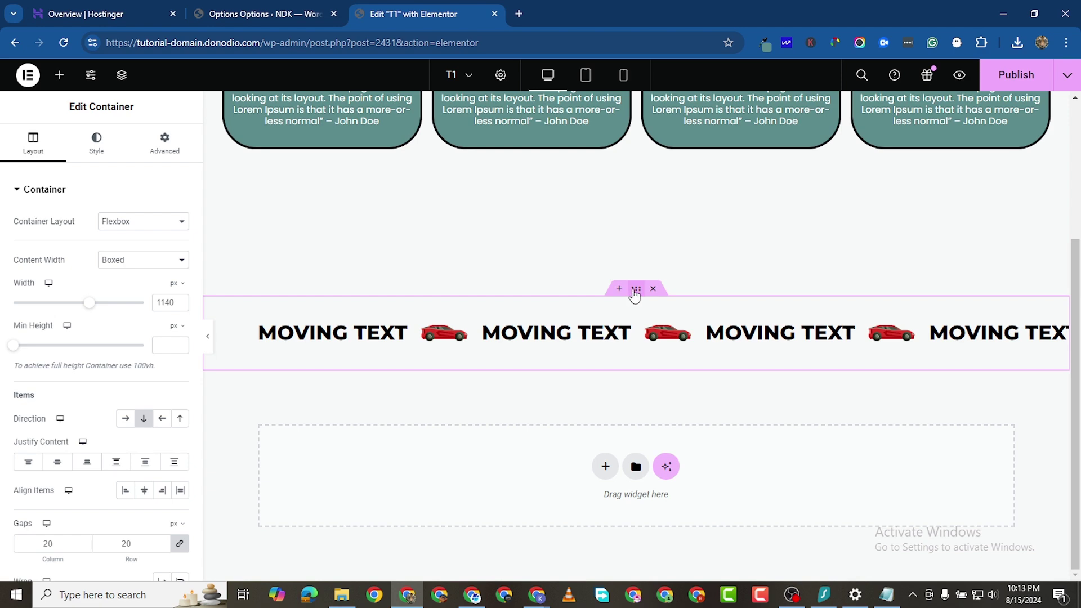
left_click(165, 144)
scroll(104, 394, "down", 5)
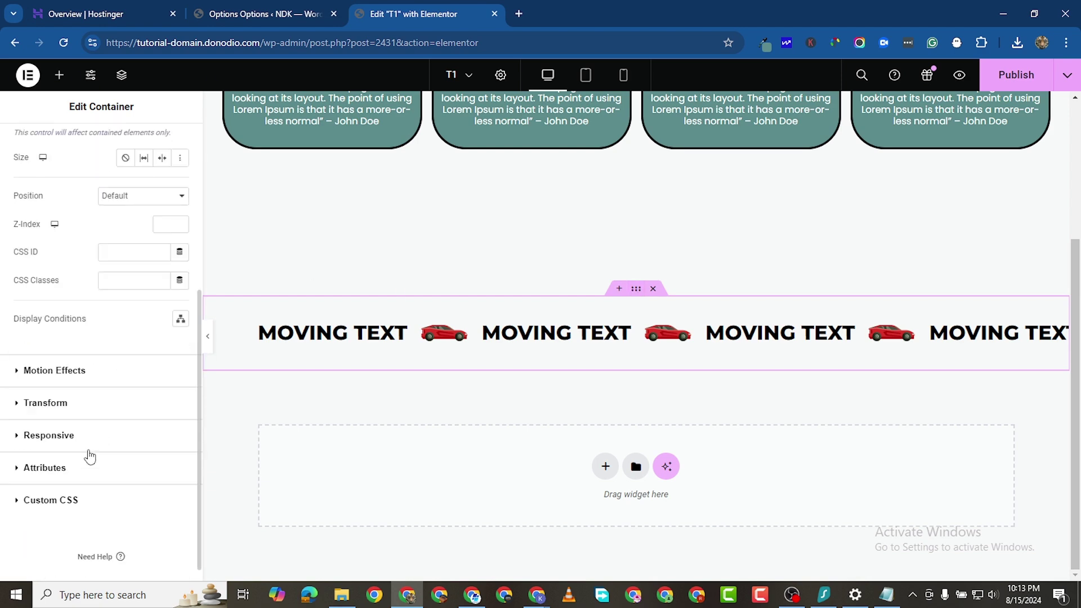
left_click(104, 281)
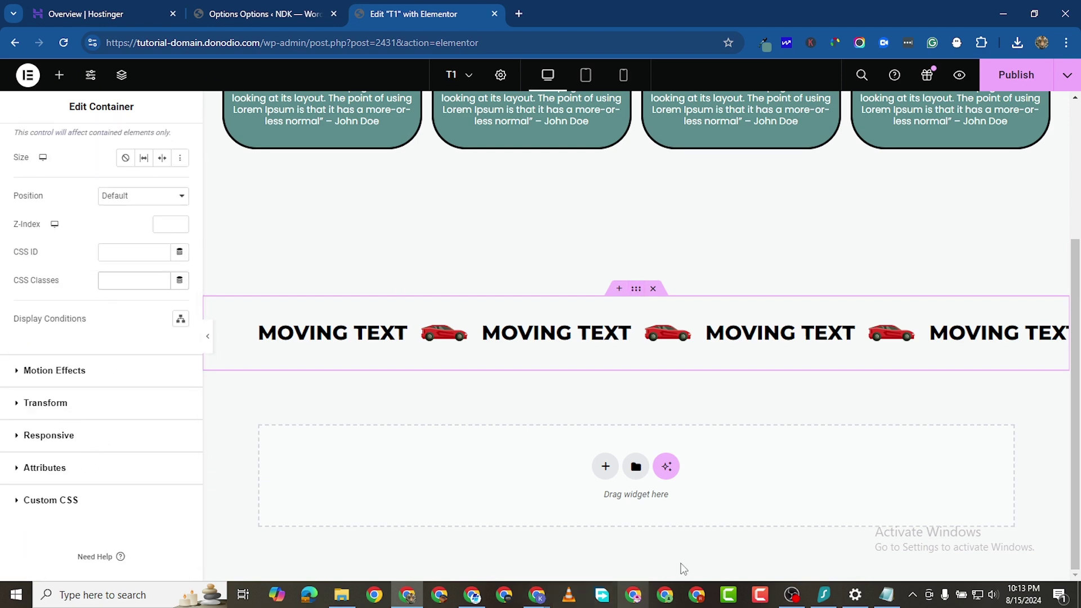
left_click(888, 595)
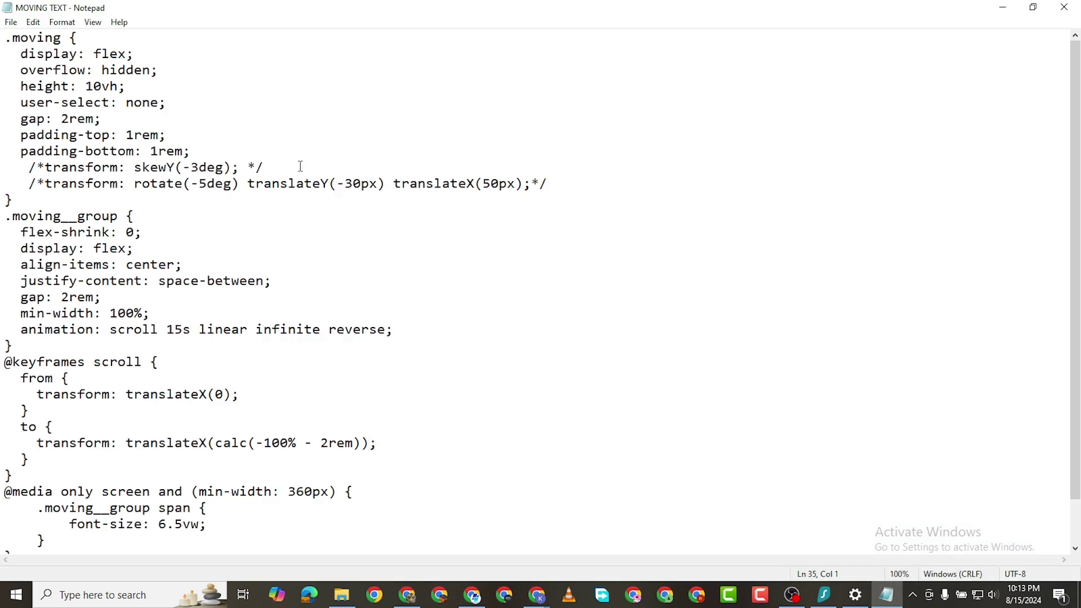
left_click_drag(62, 38, 19, 41)
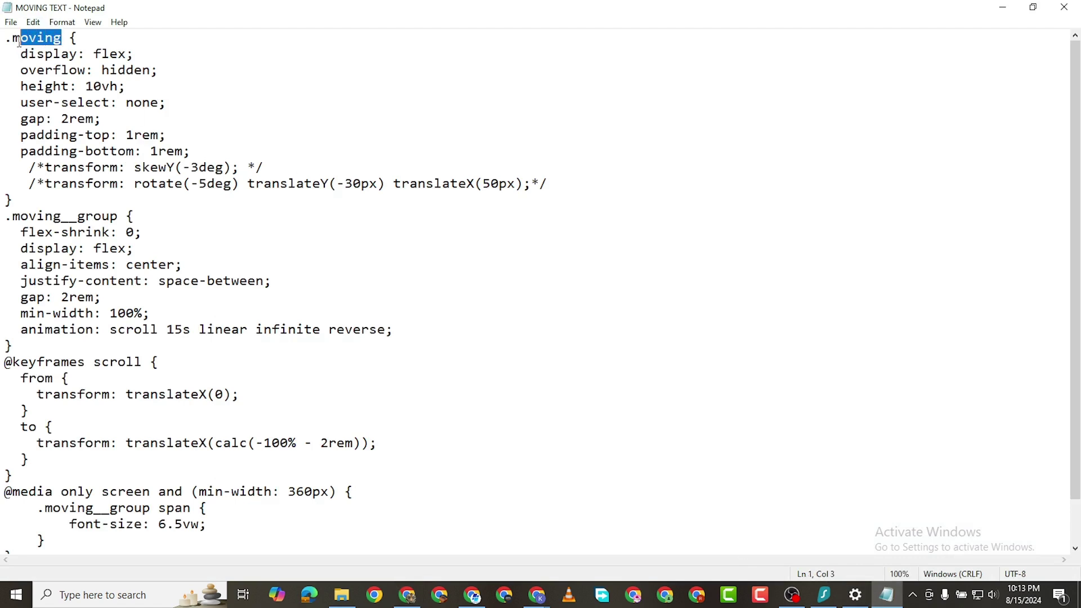
right_click(29, 35)
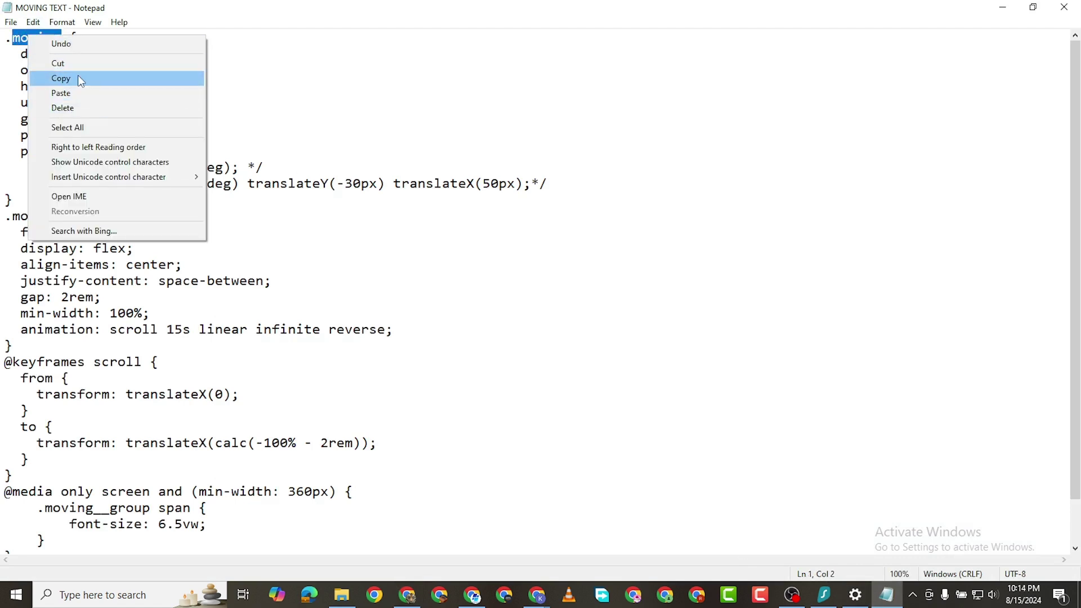
left_click(78, 76)
left_click(409, 596)
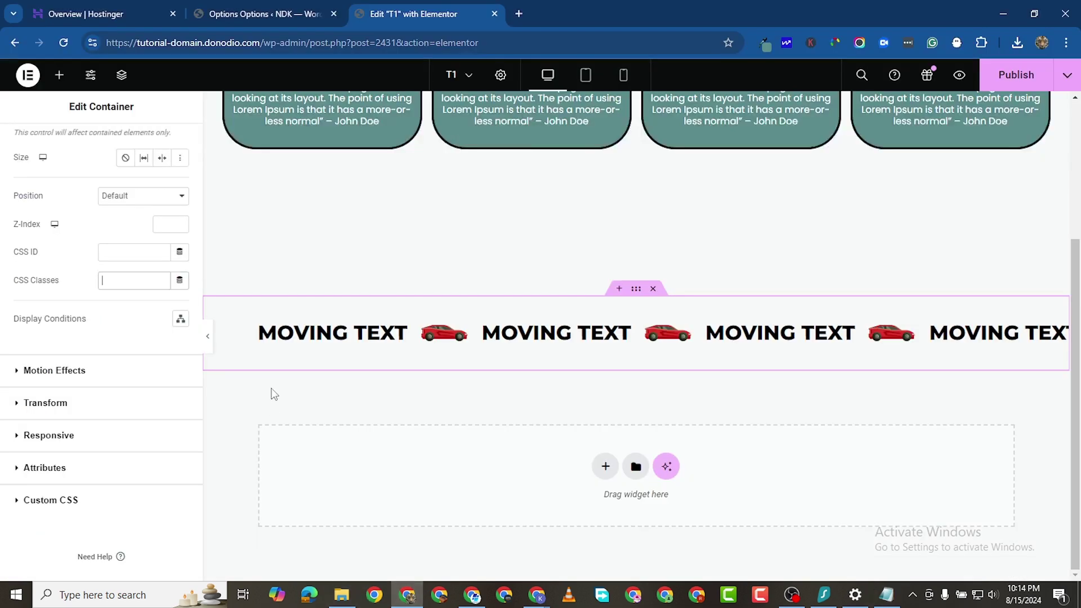
right_click(111, 281)
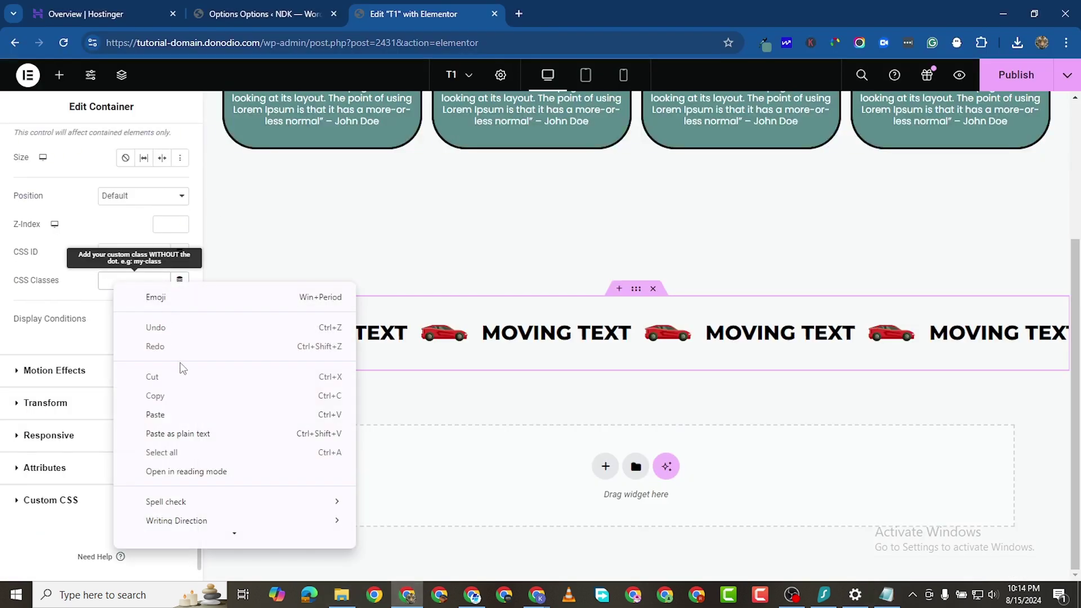
left_click(169, 415)
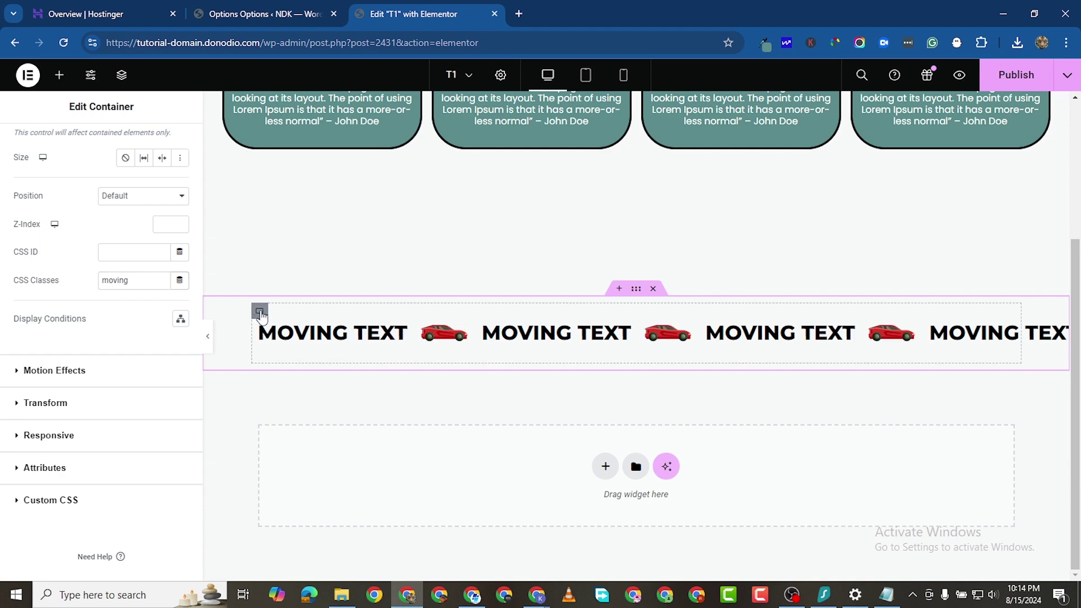
Copy the class name moving__group from the Notepad stylesheet and enter it as the inner container's CSS class.
left_click(258, 311)
left_click(146, 159)
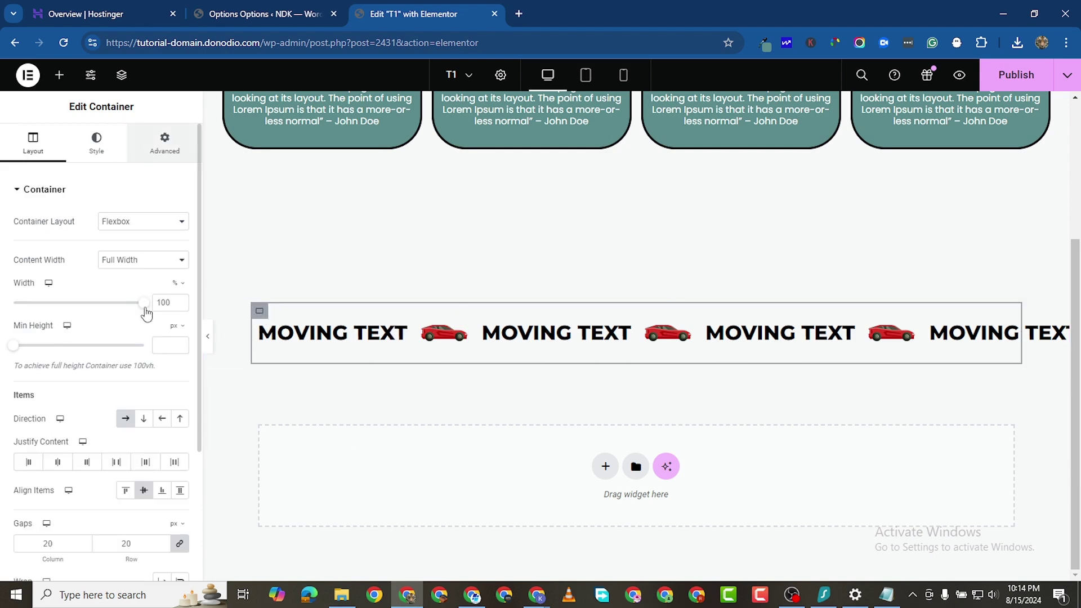
scroll(113, 417, "down", 1)
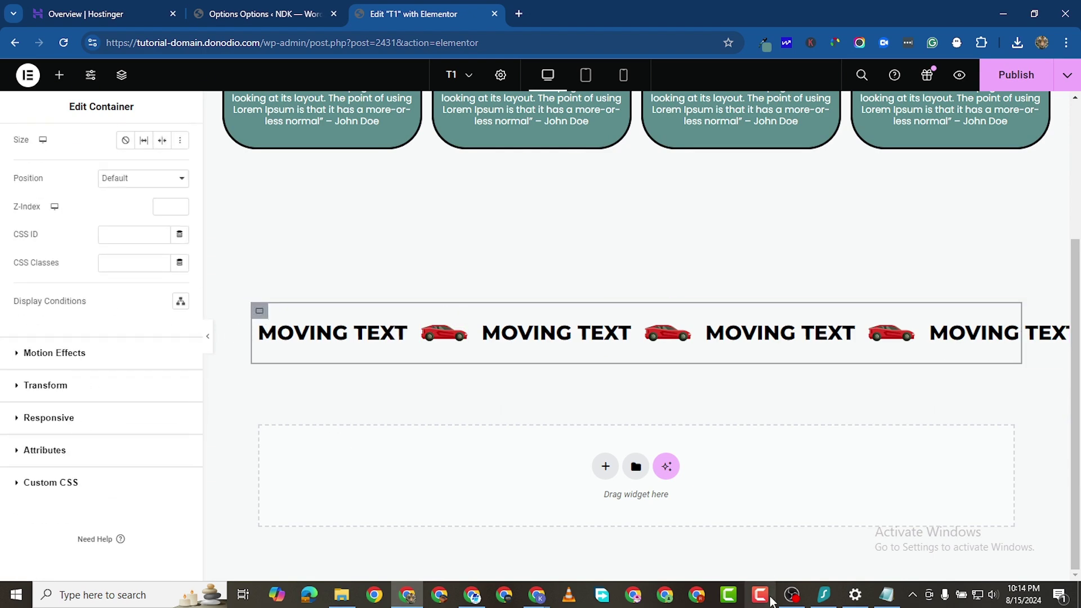
left_click(887, 595)
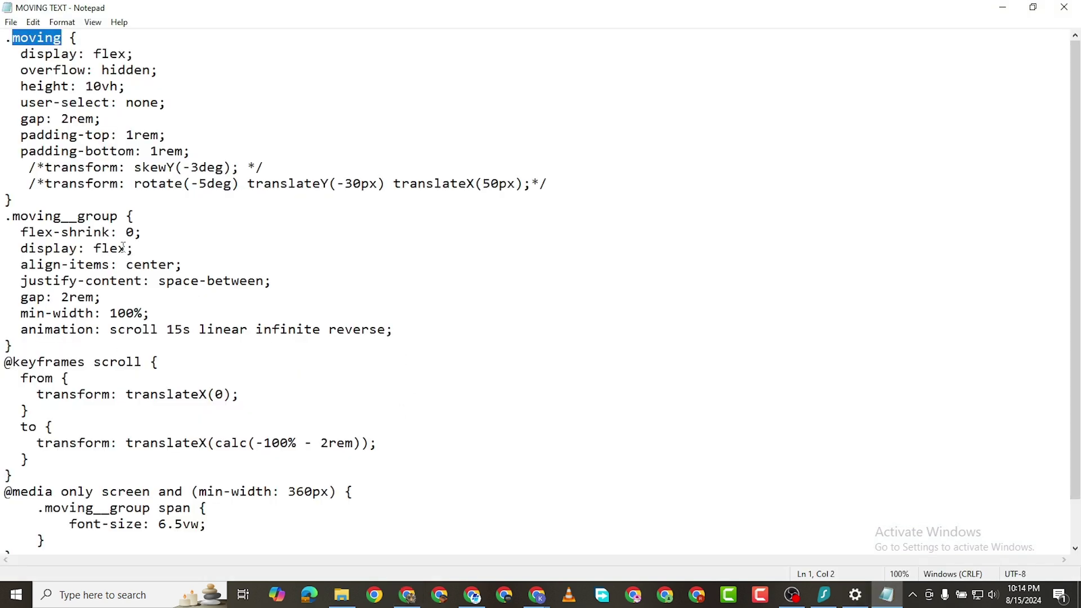
left_click_drag(115, 218, 12, 218)
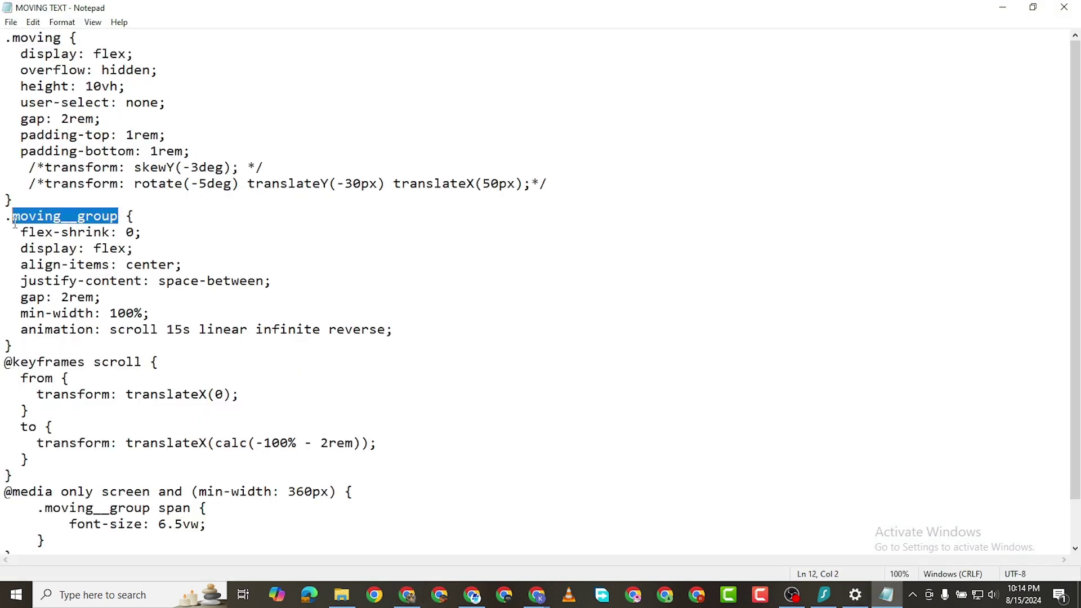
right_click(44, 221)
left_click(76, 263)
left_click(137, 507)
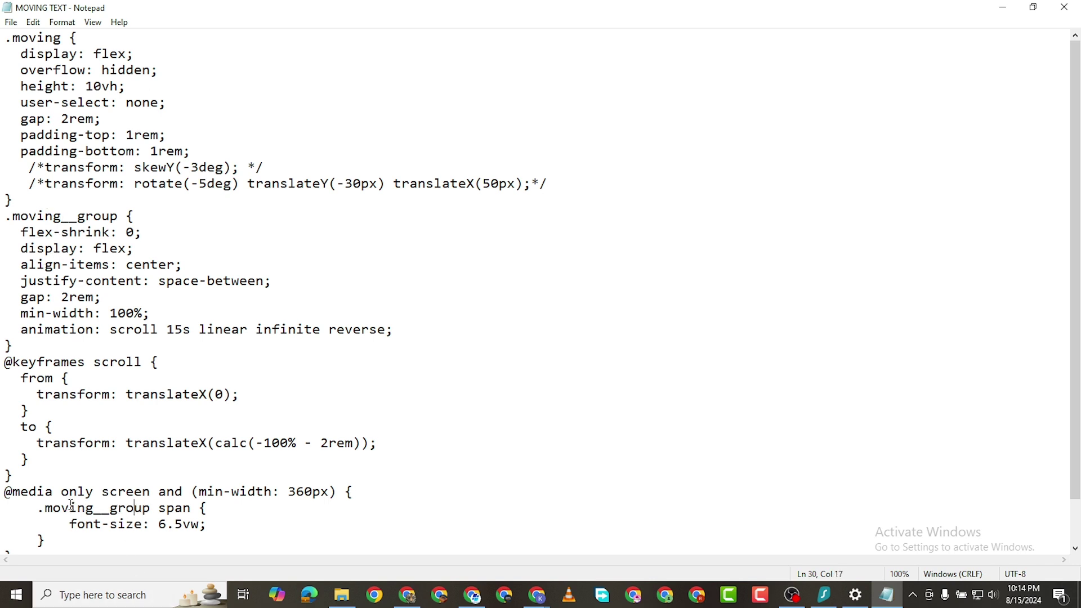
left_click(407, 595)
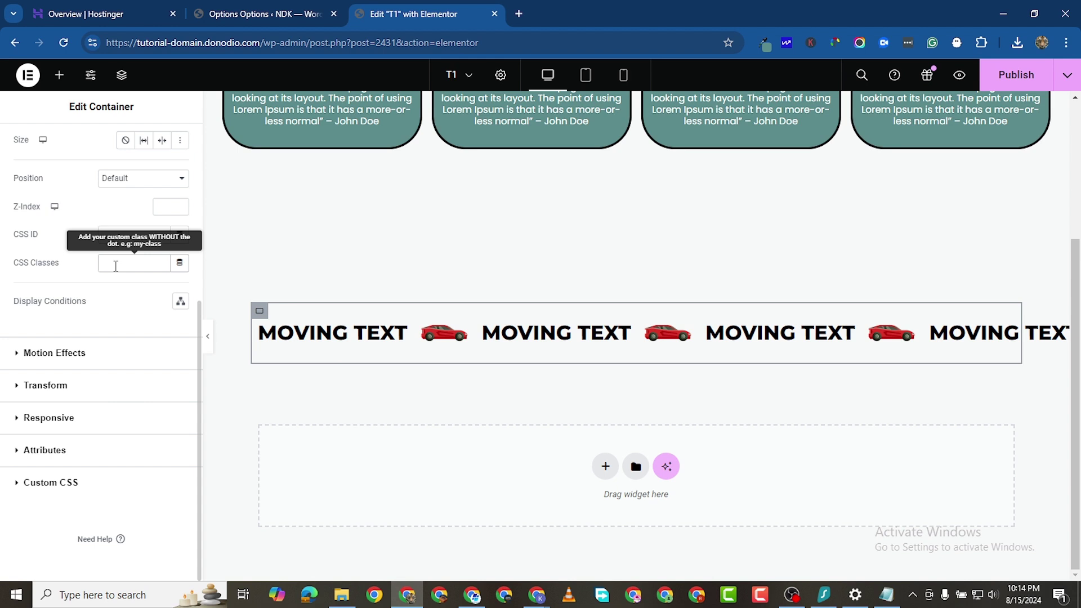
key("ctrl+v")
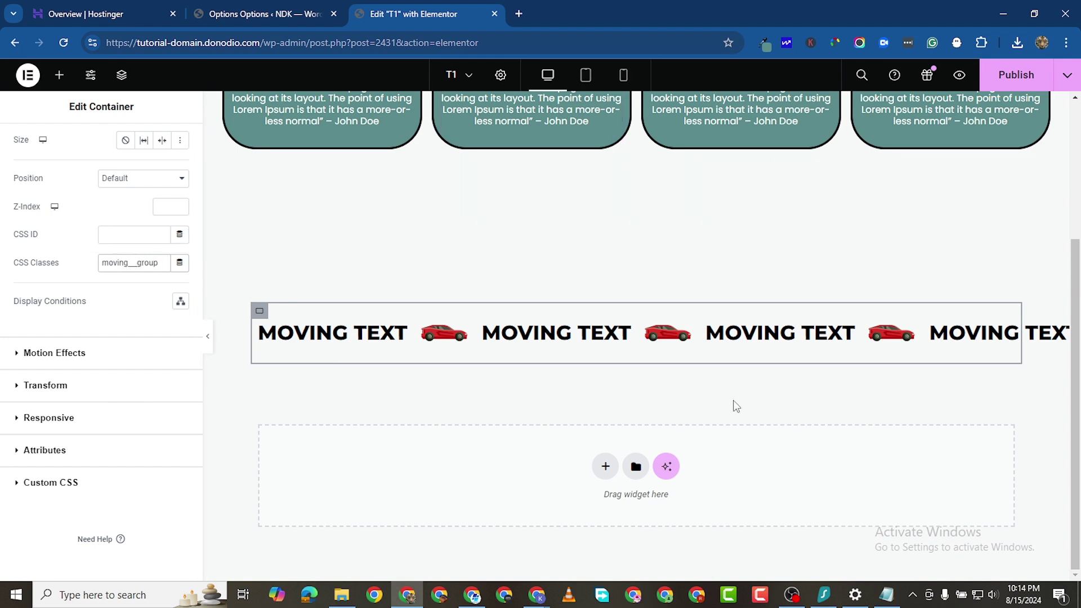
Duplicate the inner container that holds the row of headings and car images.
mouse_move(639, 295)
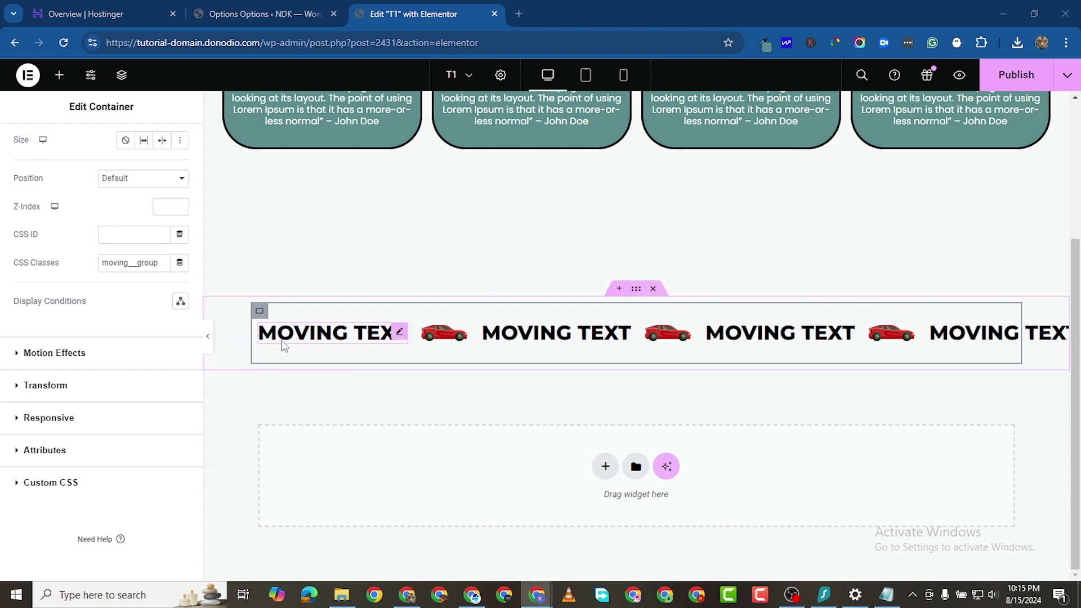
right_click(260, 313)
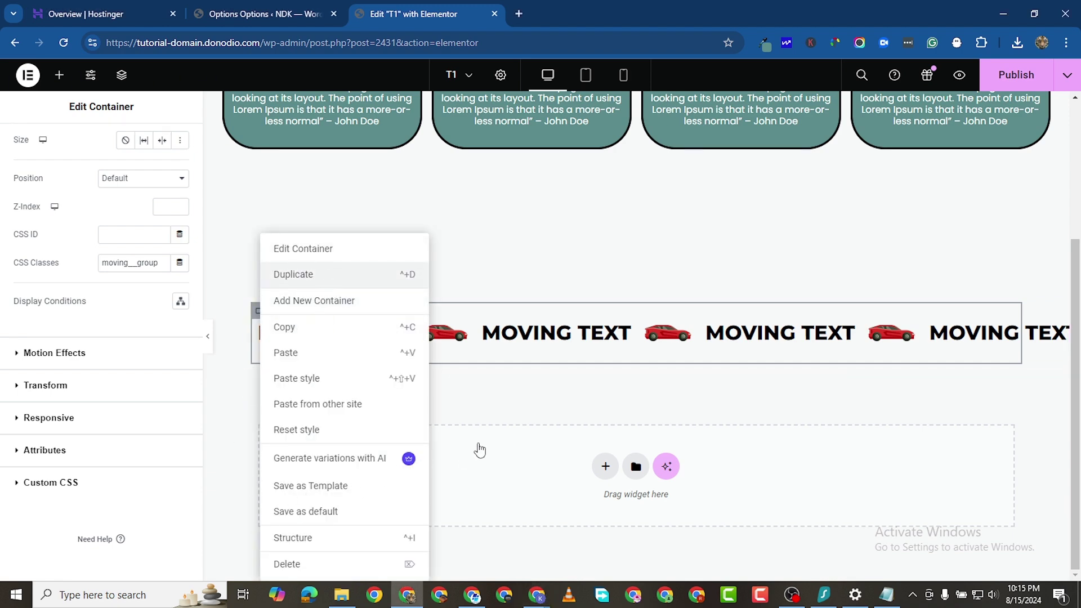
left_click(360, 301)
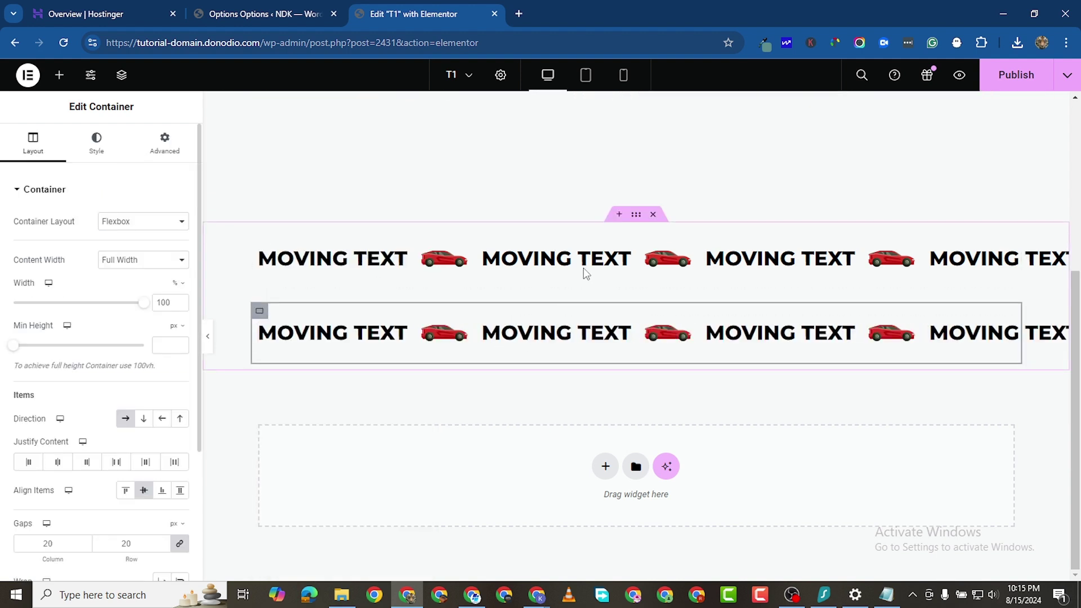
Set the outer container's item direction to a left-to-right row.
left_click(636, 216)
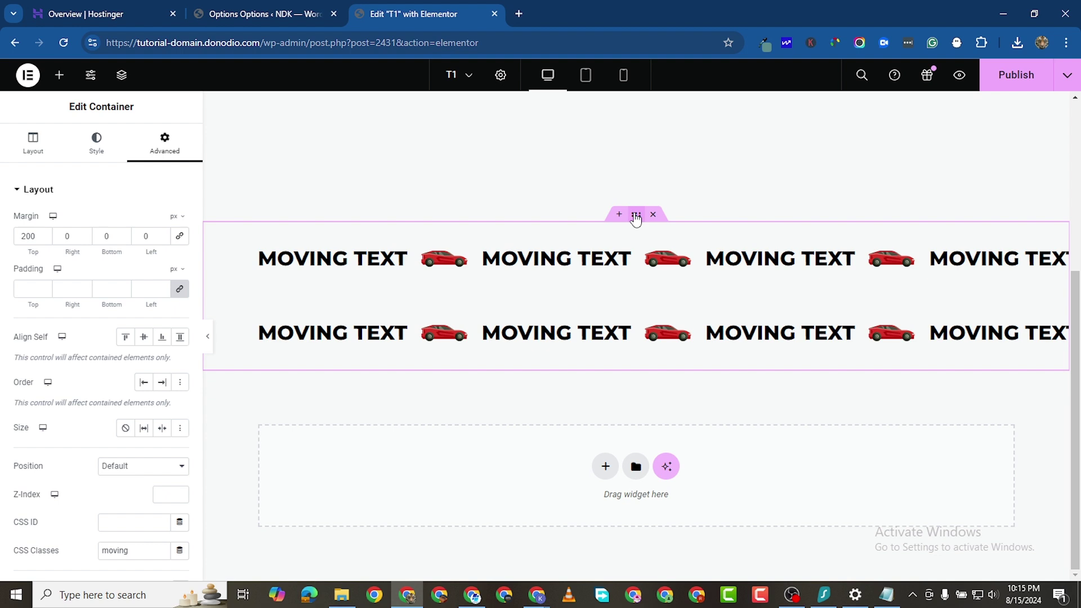
left_click(34, 155)
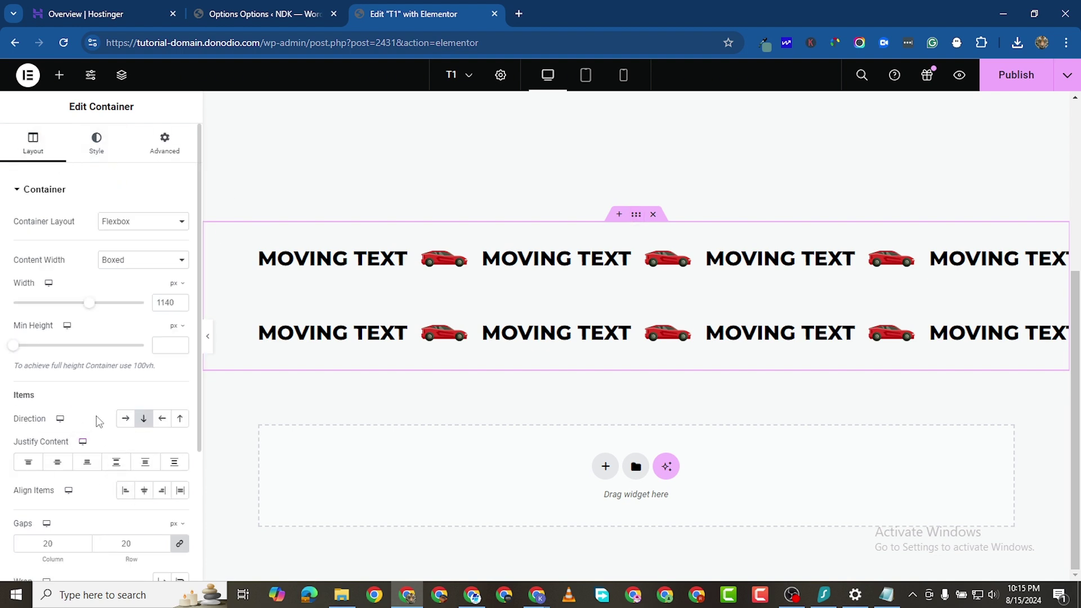
left_click(126, 421)
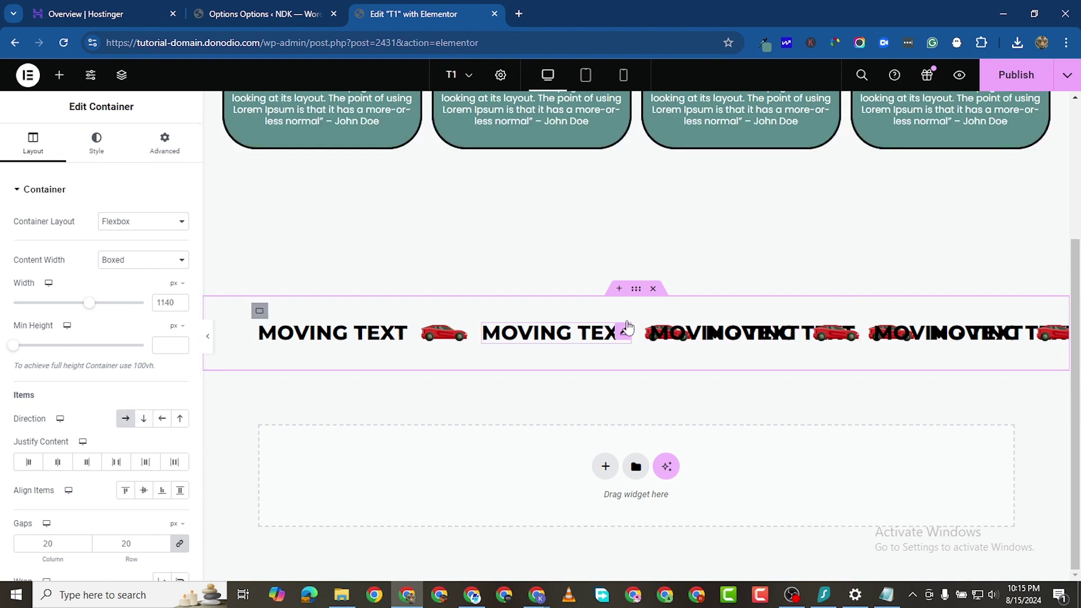
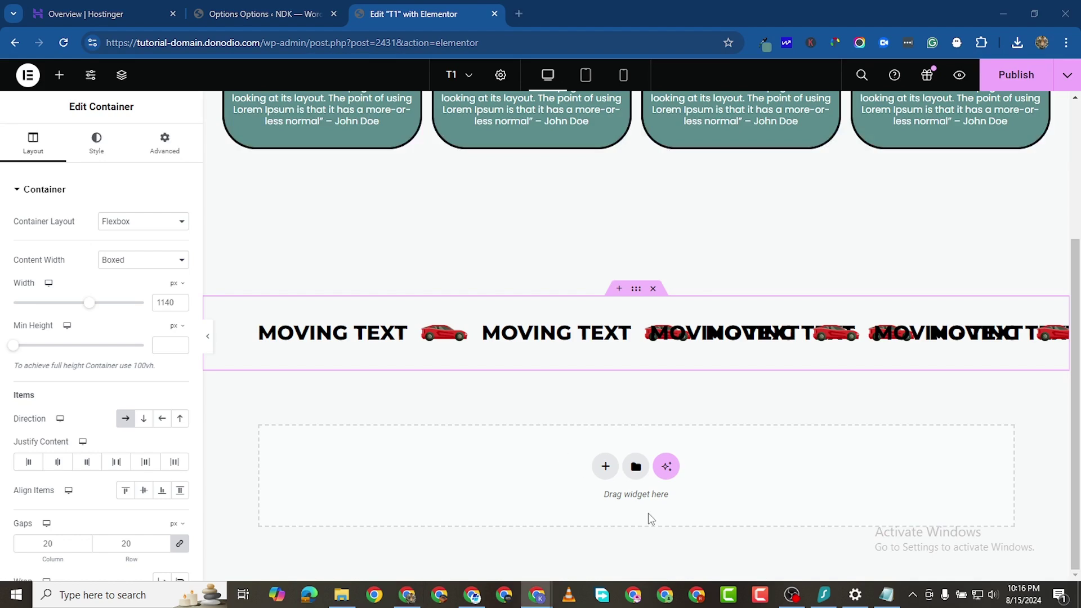
Switch to Notepad and copy the entire CSS code of the MOVING TEXT file.
left_click(889, 597)
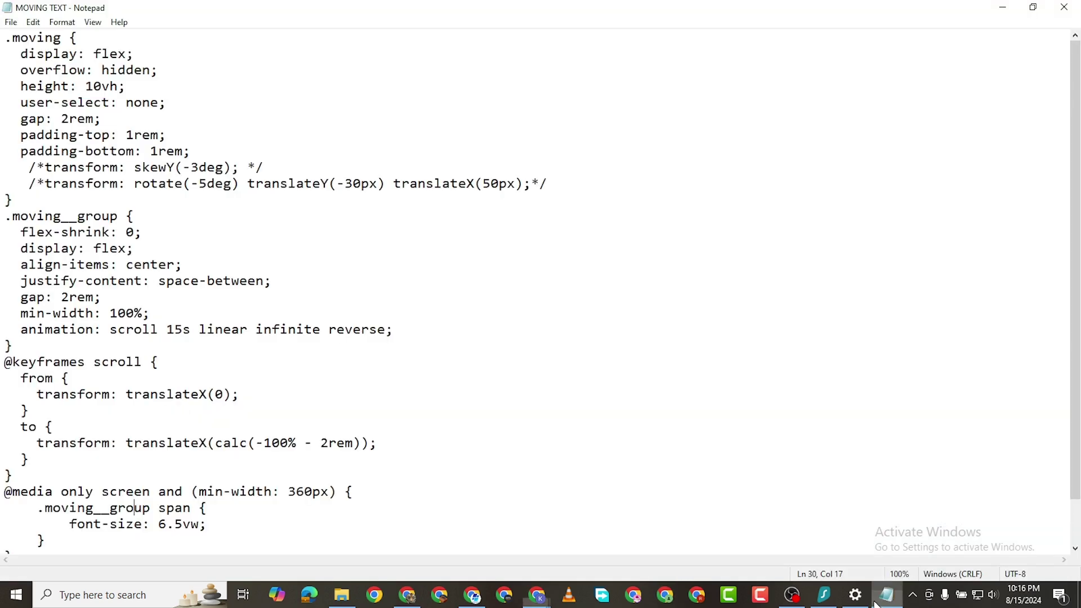
left_click_drag(5, 43, 324, 543)
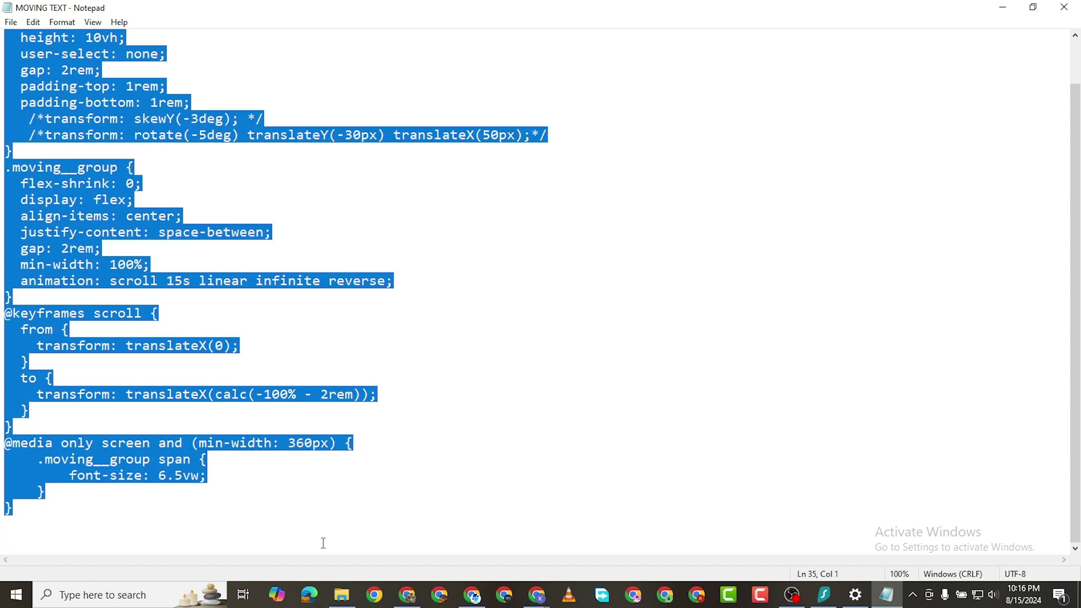
right_click(96, 90)
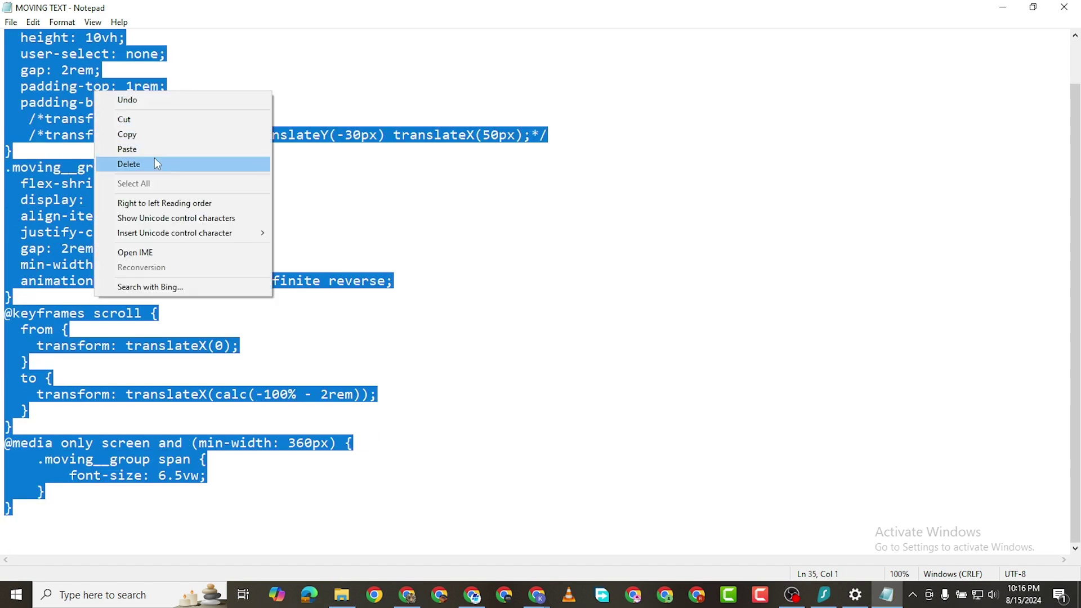
left_click(143, 129)
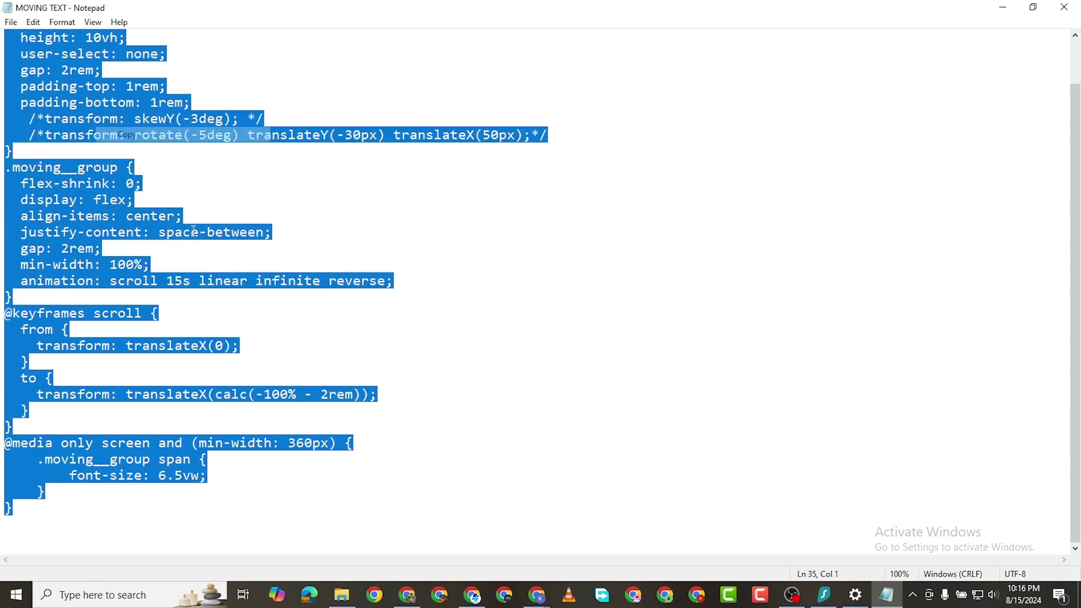
Return to the Elementor page and open the outer container's Custom CSS section.
left_click(407, 595)
scroll(608, 370, "up", 3)
scroll(625, 356, "down", 2)
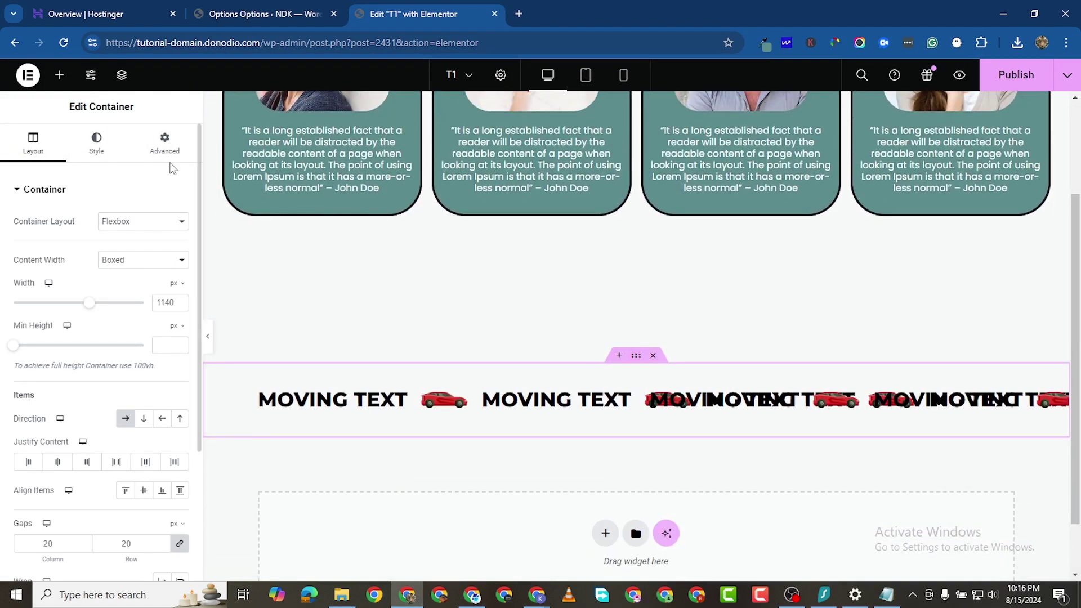
left_click(164, 143)
scroll(93, 434, "down", 5)
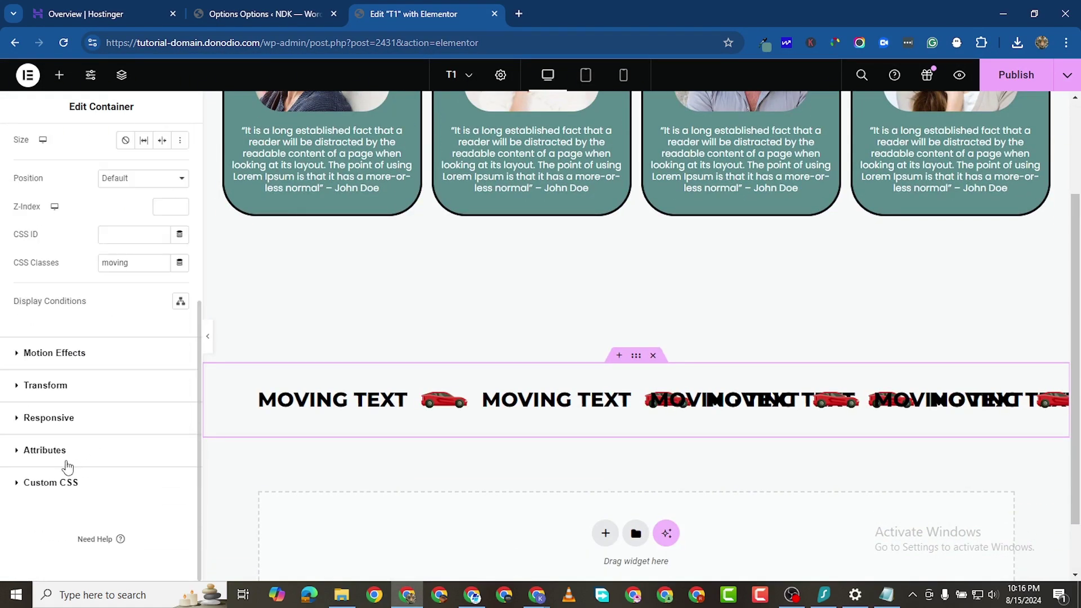
left_click(27, 483)
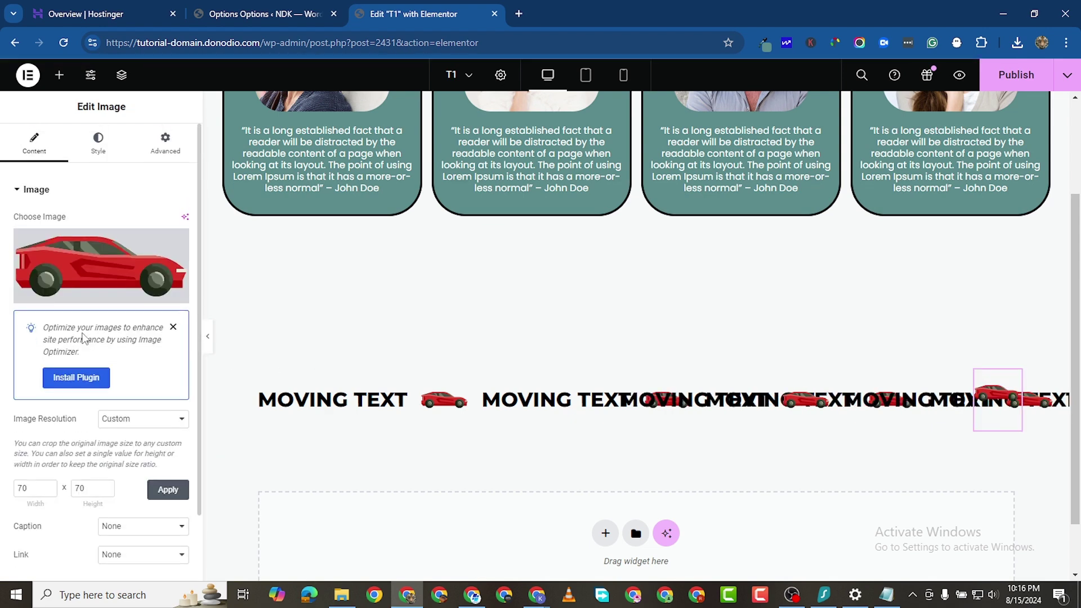
scroll(100, 309, "down", 2)
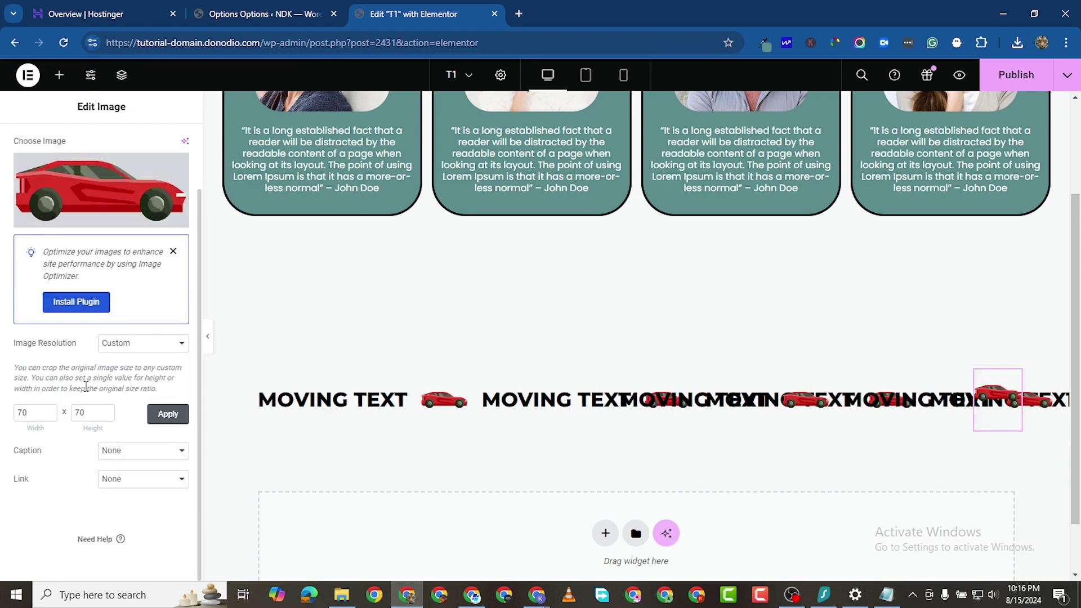
scroll(141, 169, "up", 2)
left_click(164, 143)
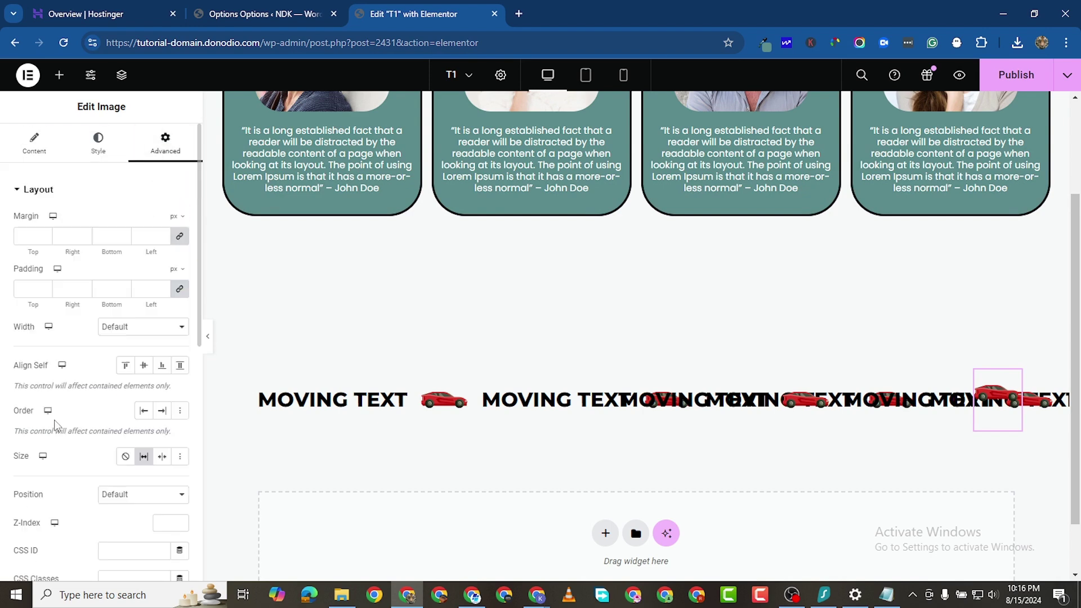
scroll(62, 478, "down", 9)
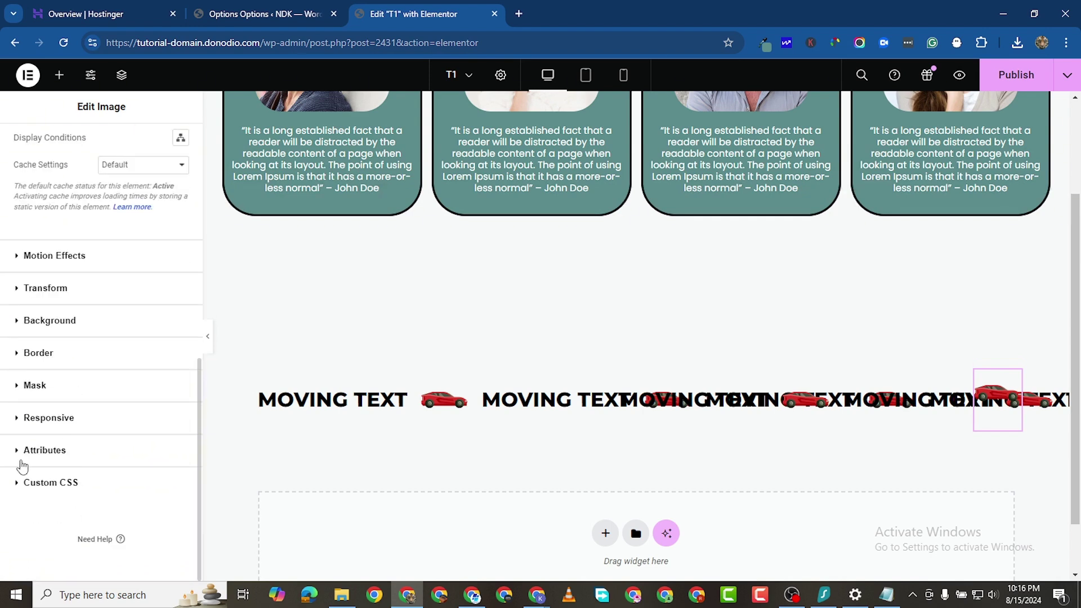
left_click(20, 484)
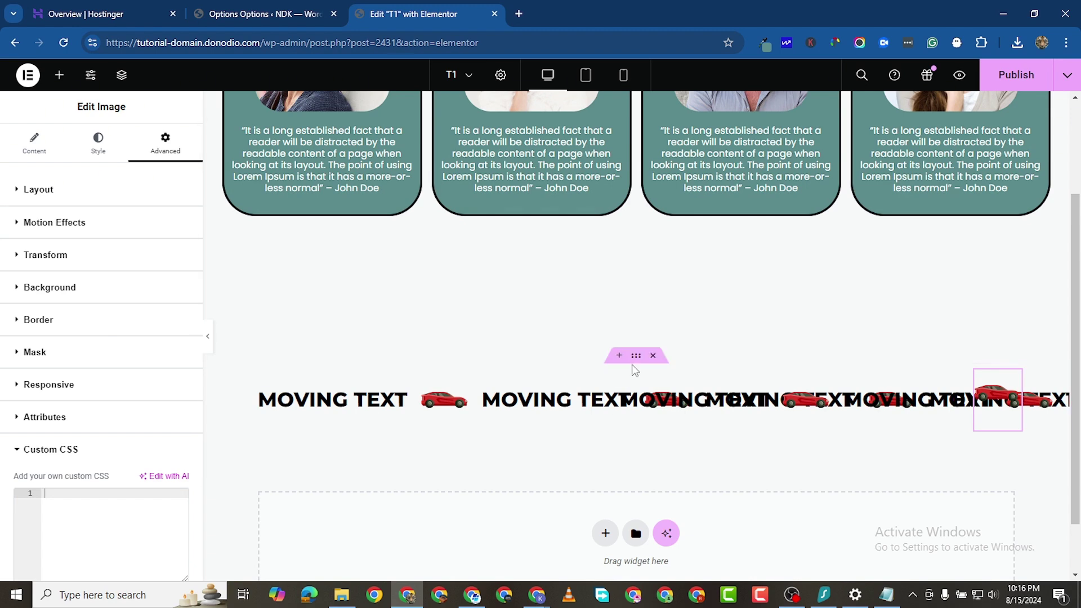
left_click(637, 357)
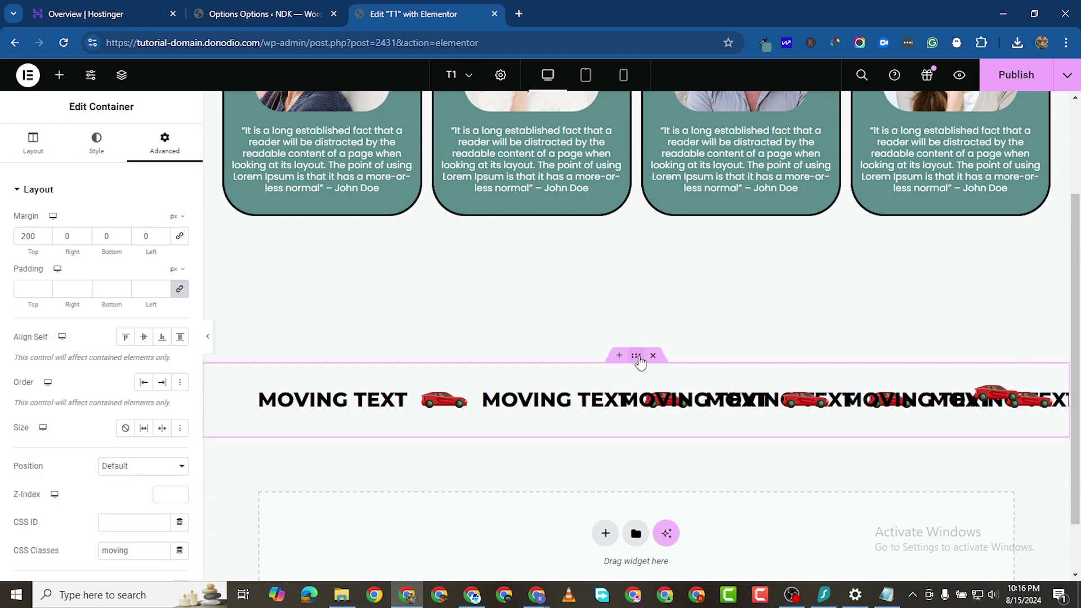
Check the Custom CSS sections of the outer moving container and the inner containers holding the headings and cars.
scroll(385, 353, "down", 2)
scroll(46, 455, "down", 5)
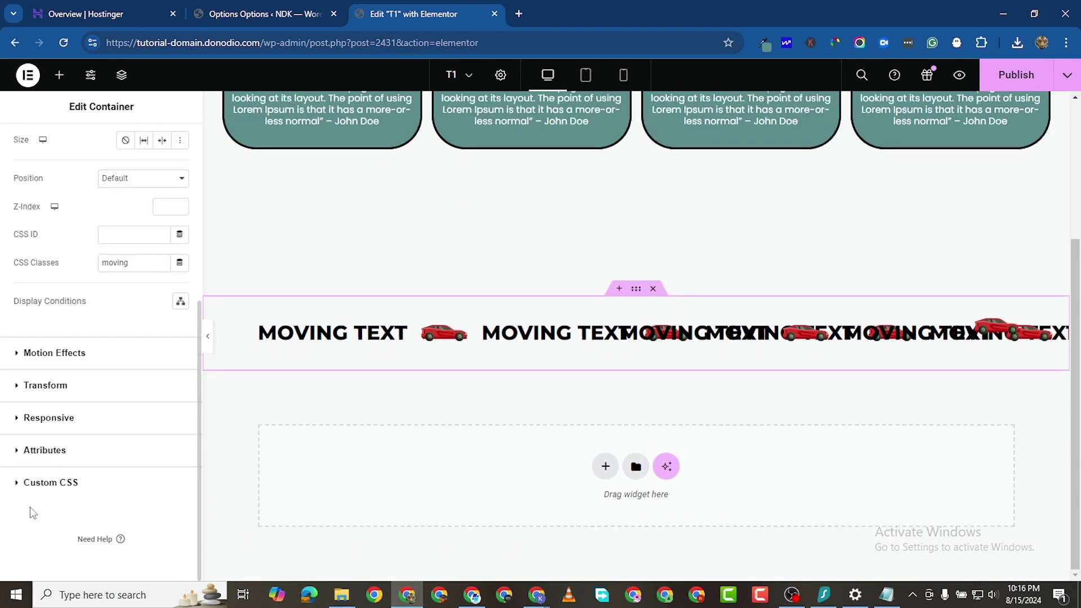
left_click(50, 483)
scroll(392, 376, "up", 3)
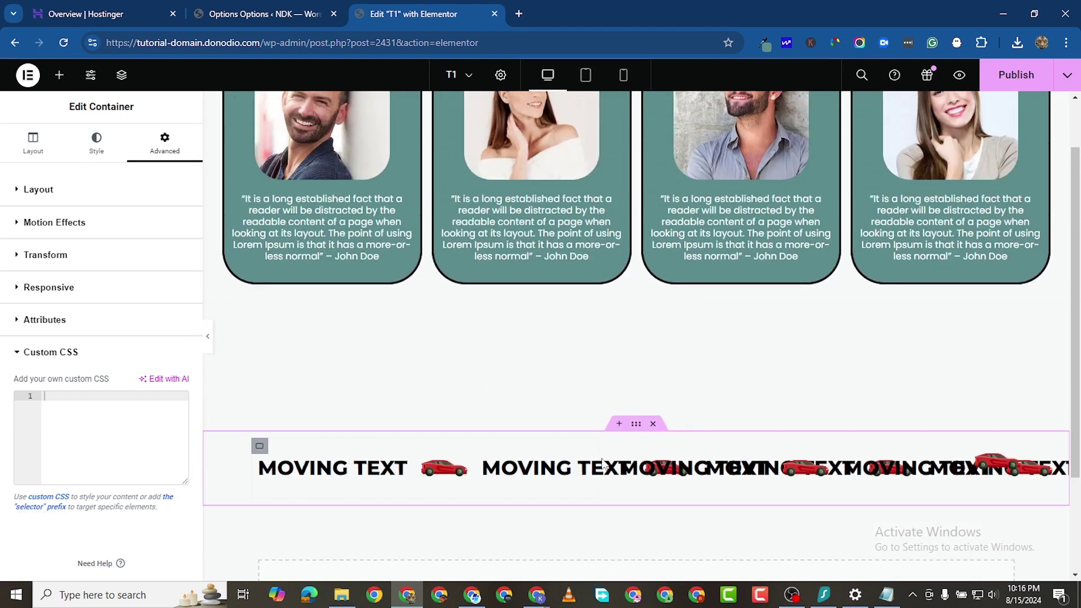
left_click(620, 447)
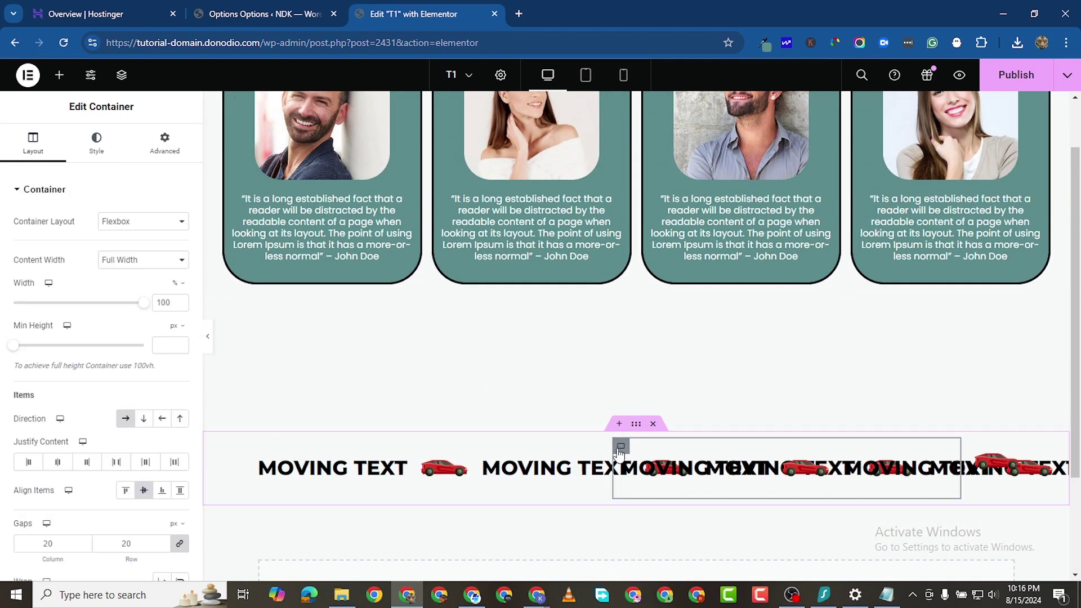
scroll(55, 489, "down", 3)
scroll(20, 490, "up", 3)
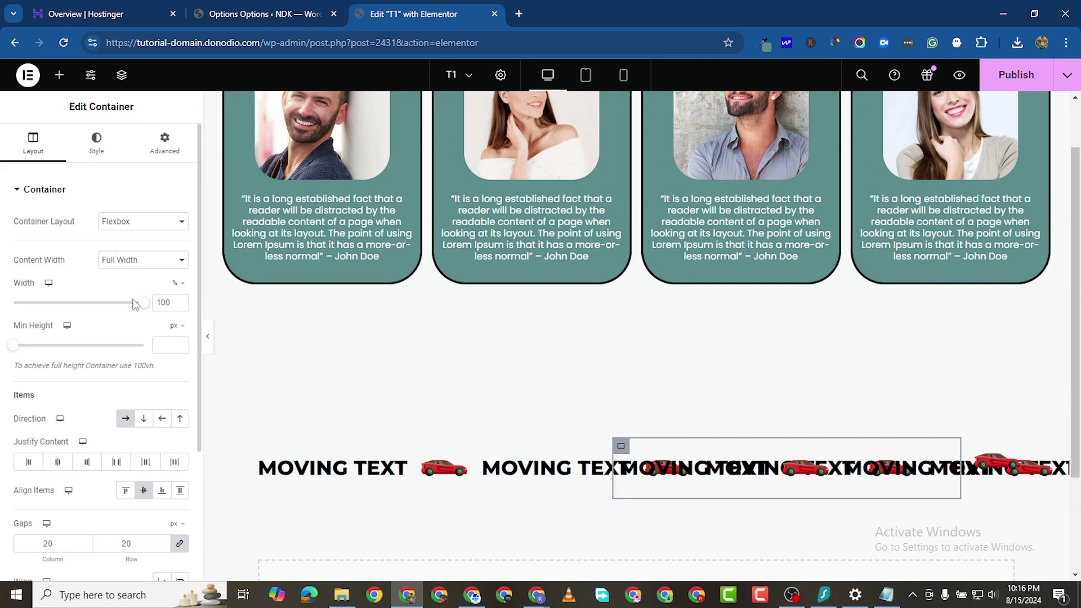
left_click(259, 447)
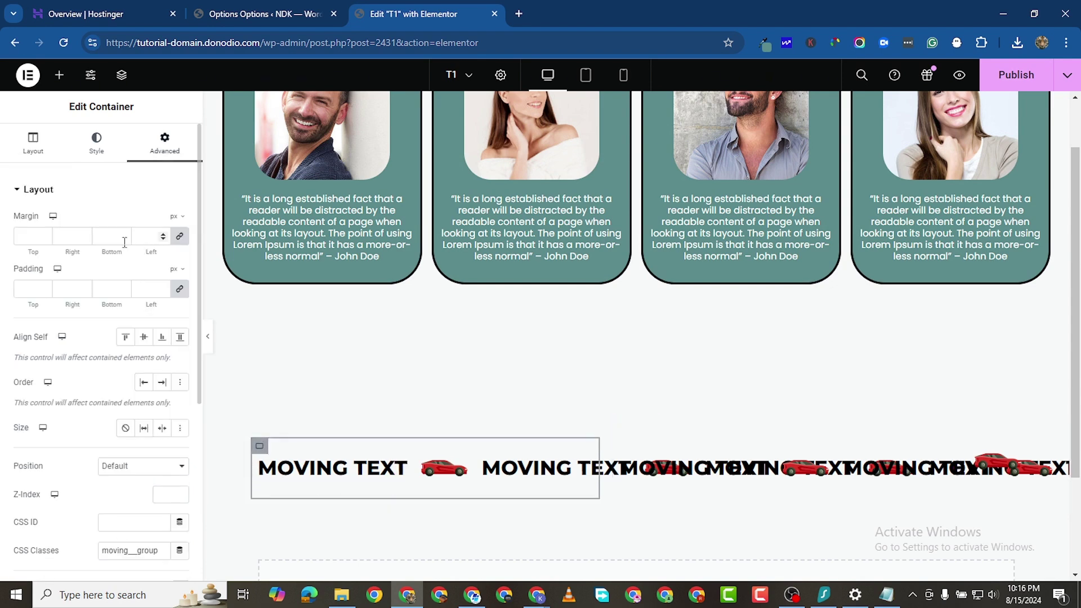
scroll(110, 185, "down", 5)
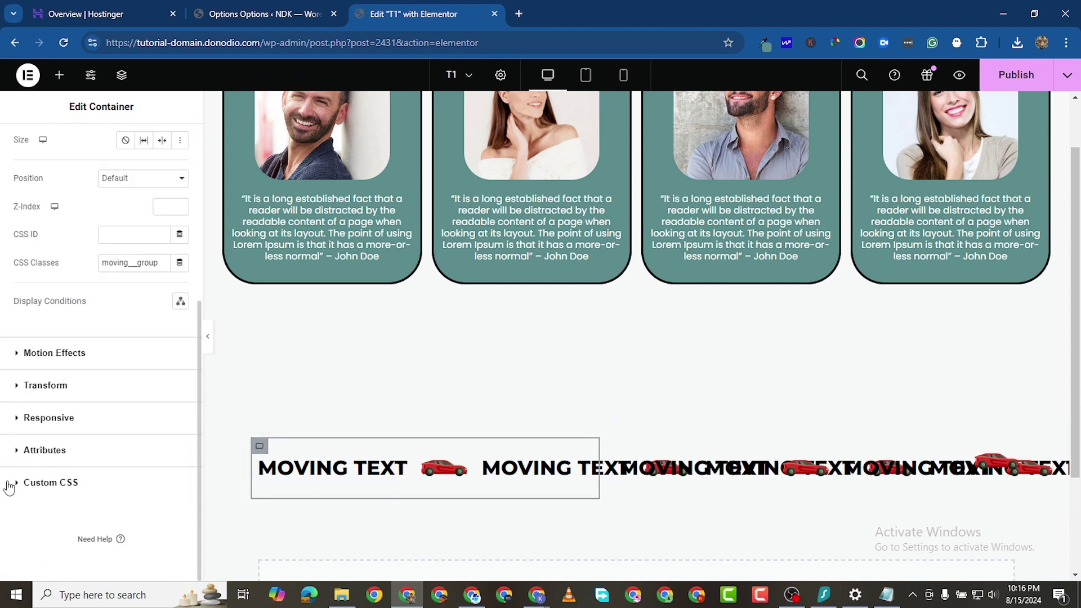
left_click(9, 488)
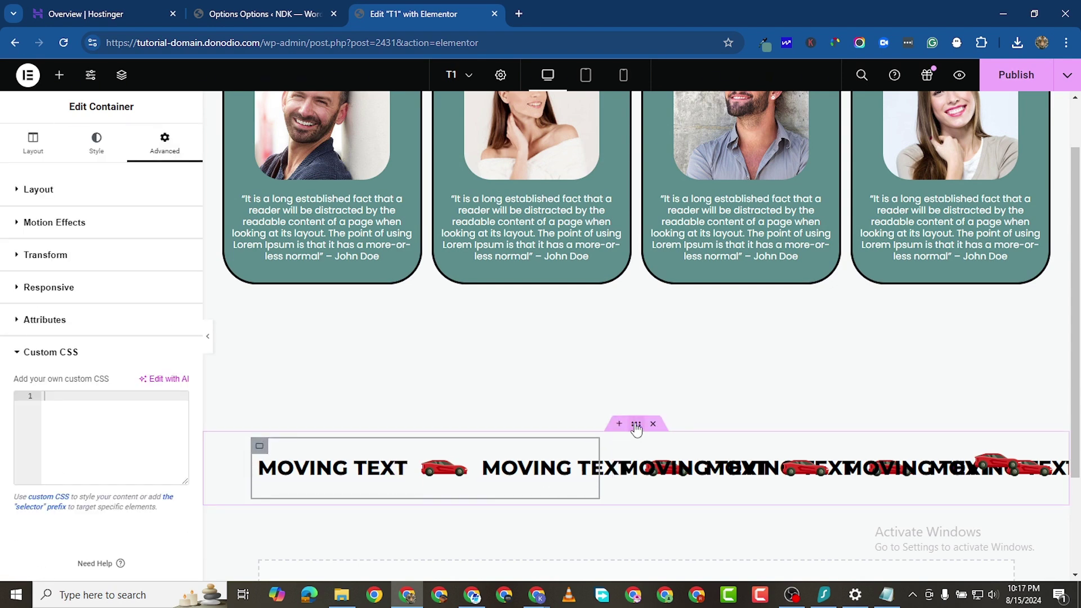
left_click(637, 427)
scroll(579, 430, "up", 1)
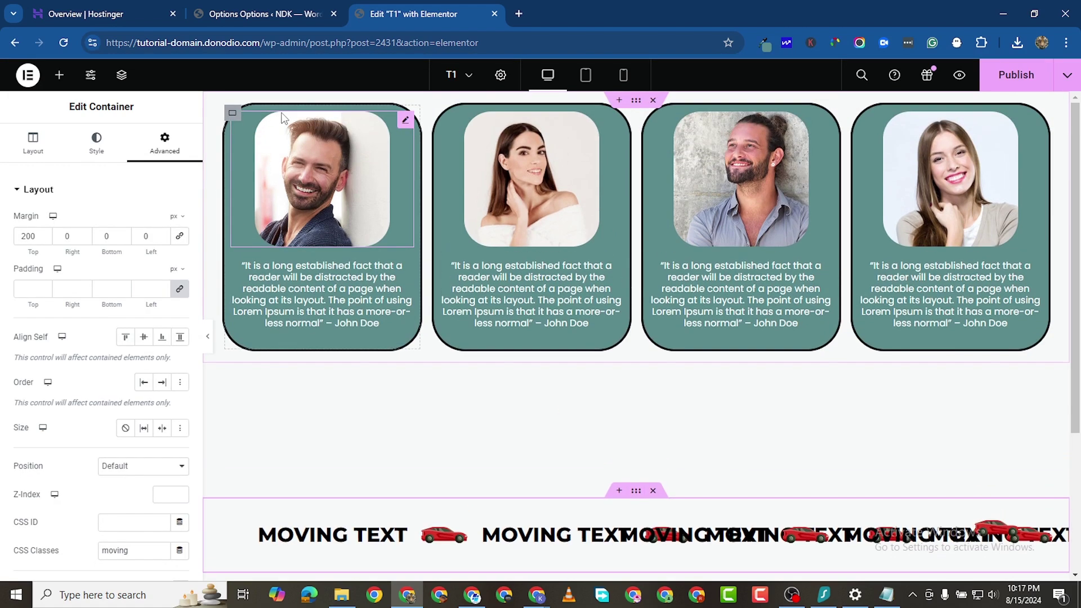
scroll(94, 395, "down", 5)
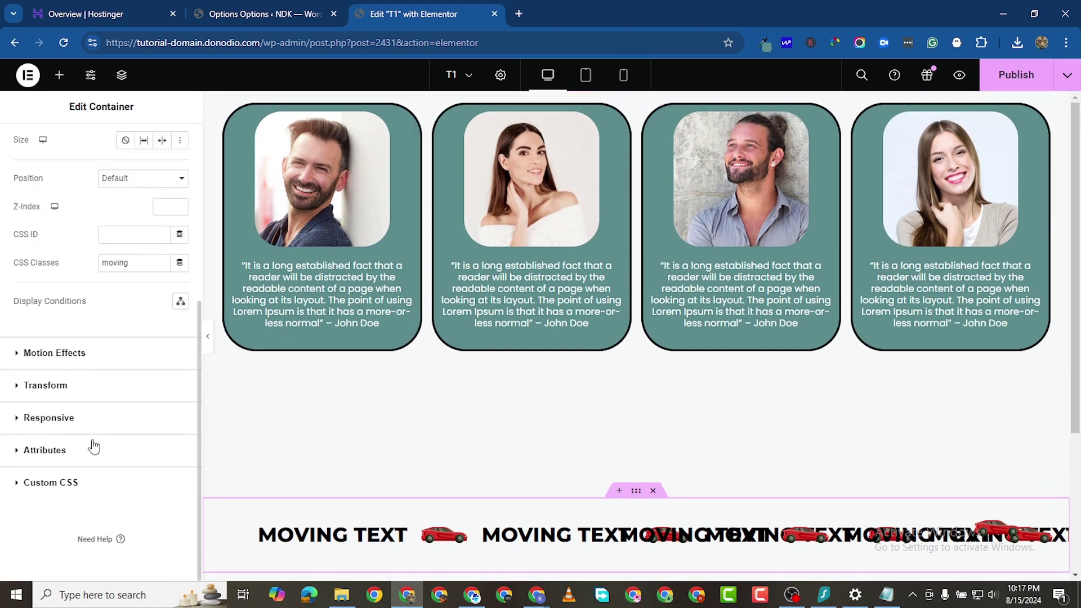
left_click(50, 484)
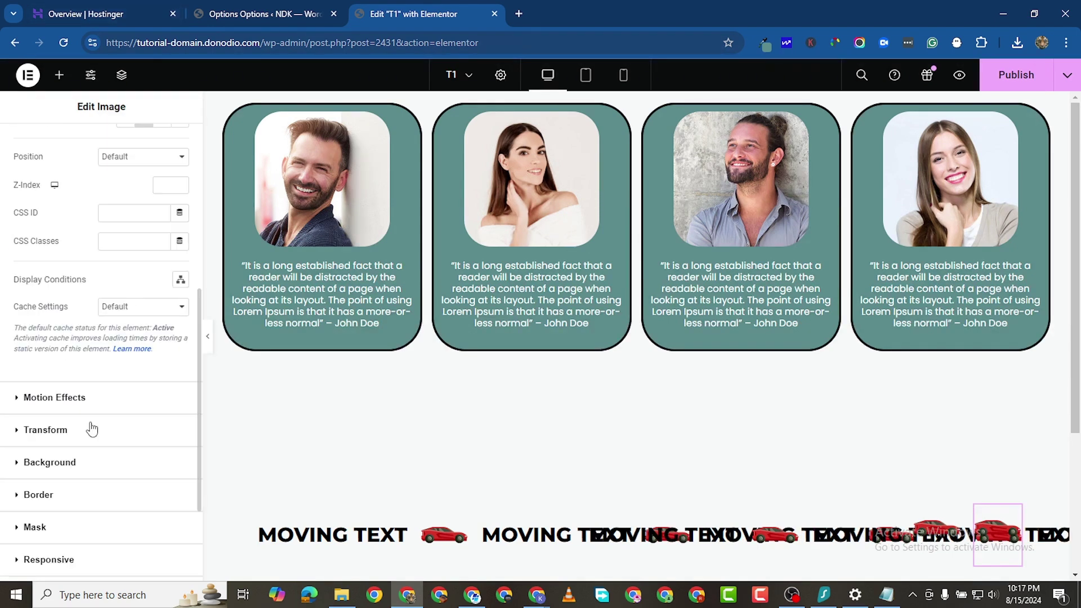
Paste the copied moving-text CSS into the Custom CSS of the selected car image.
scroll(84, 451, "down", 3)
left_click(62, 482)
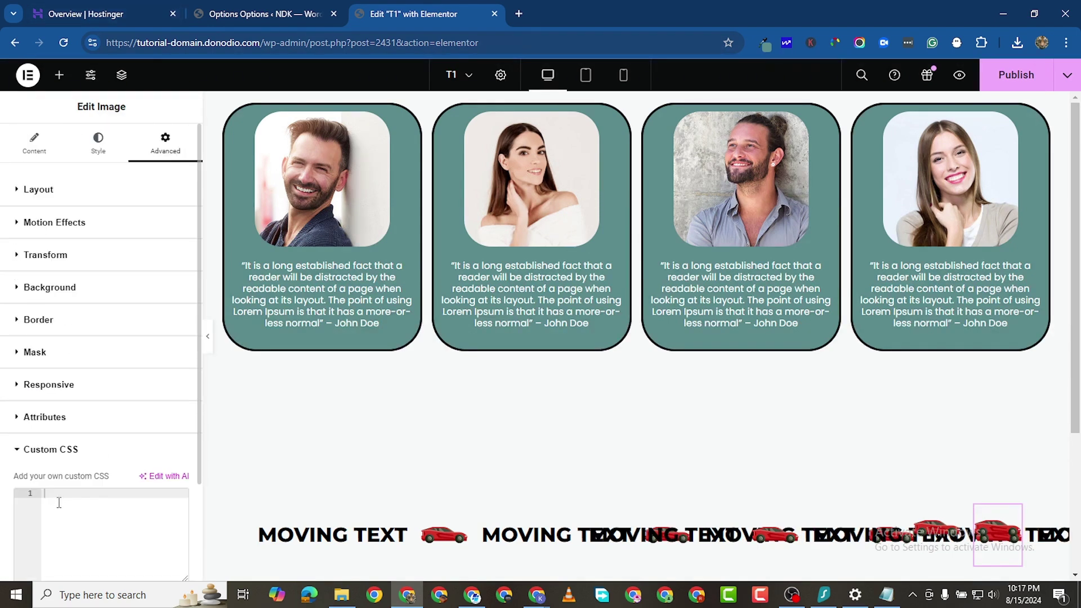
scroll(49, 519, "down", 3)
right_click(62, 382)
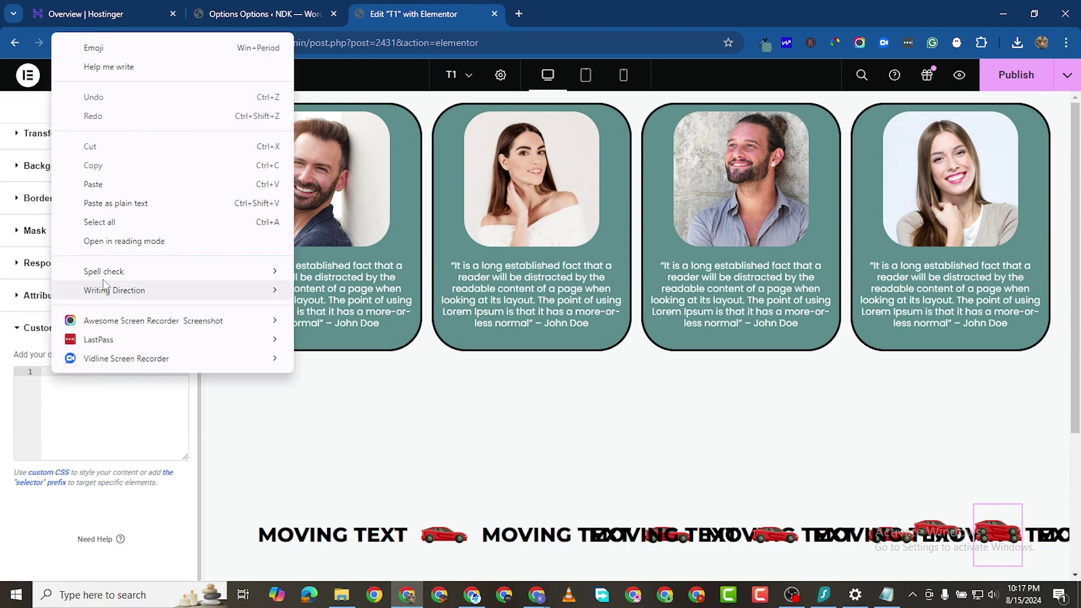
left_click(85, 183)
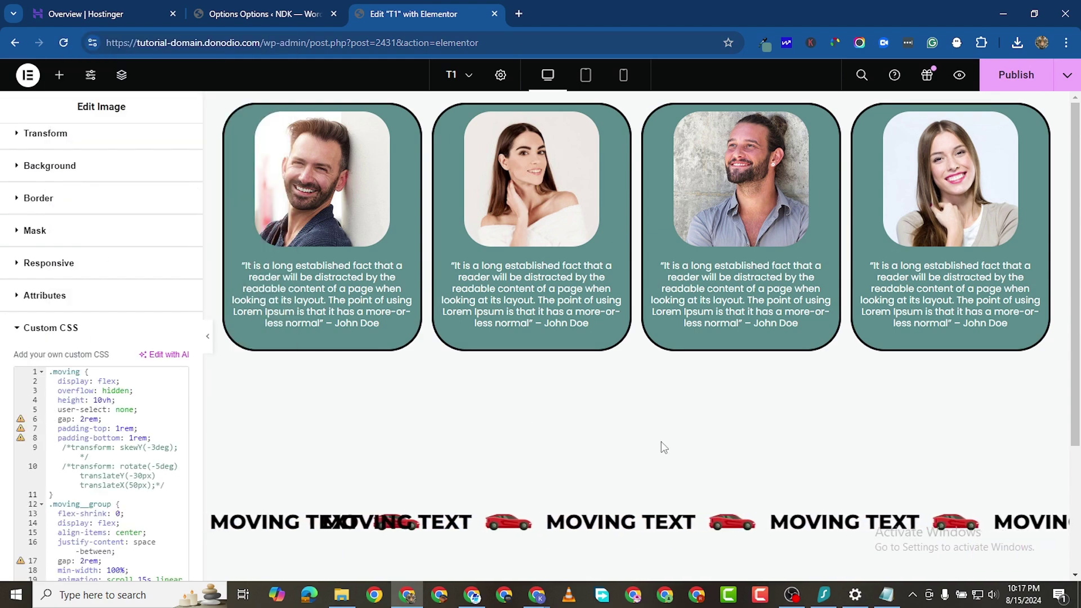
Publish the T1 template, preview the moving text in a new tab, and return to the editor.
scroll(662, 442, "down", 3)
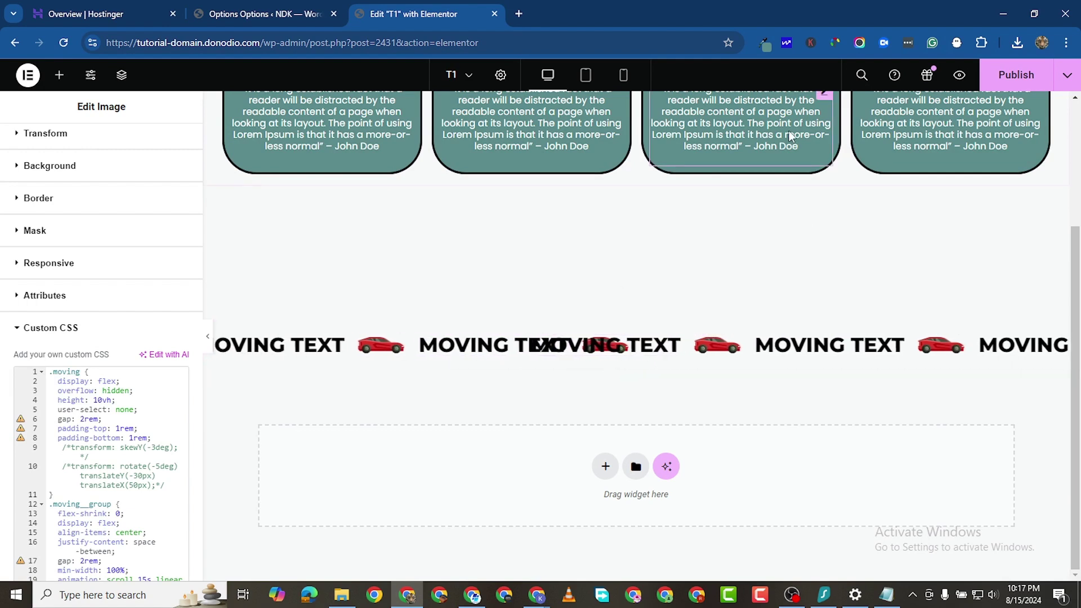
left_click(1015, 75)
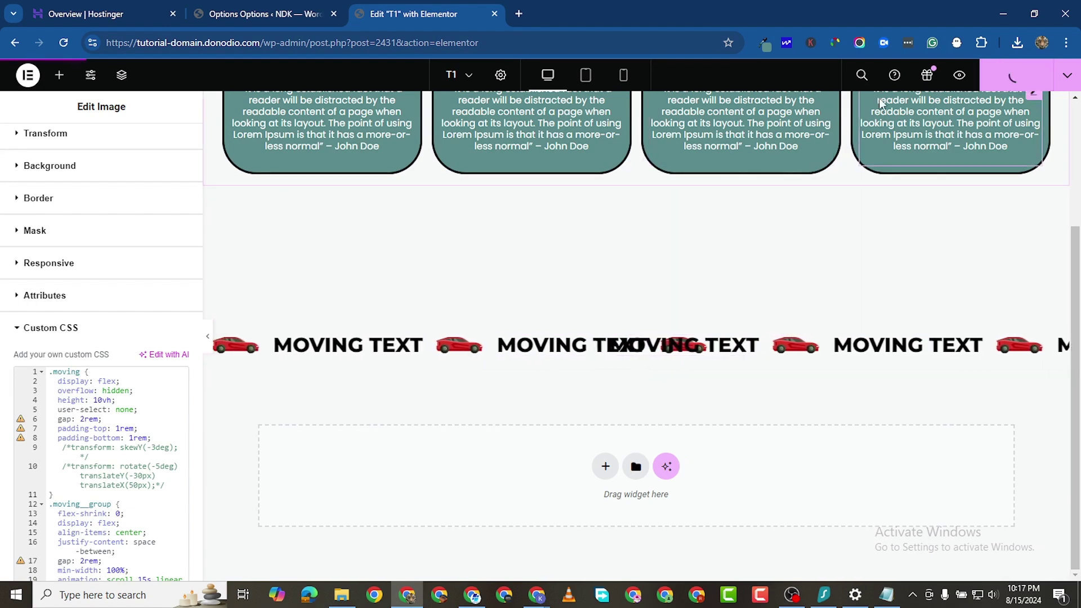
left_click(959, 75)
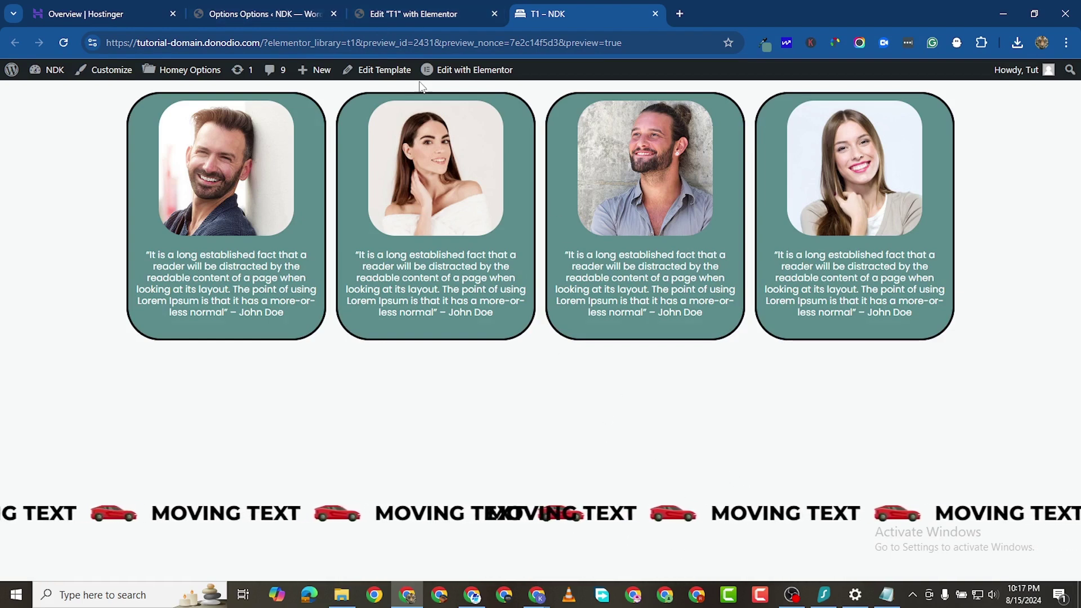
left_click(397, 12)
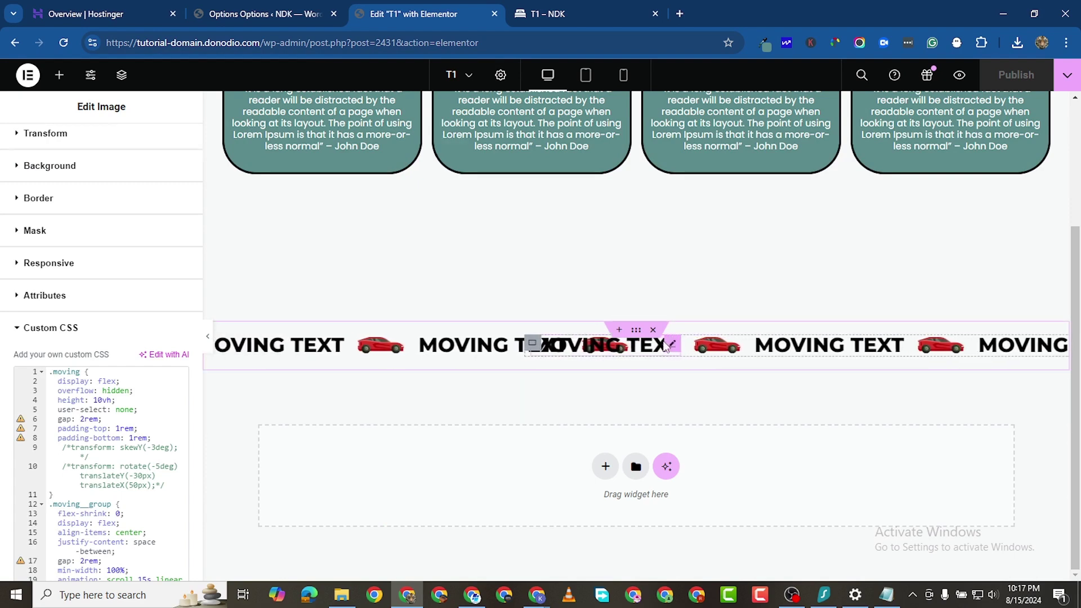
left_click(670, 344)
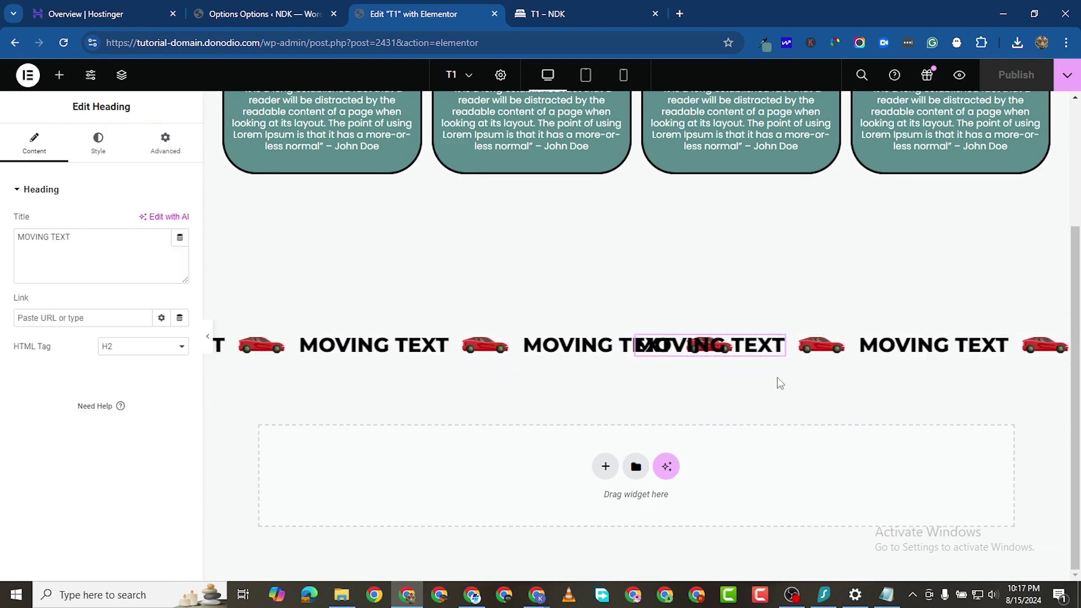
right_click(819, 345)
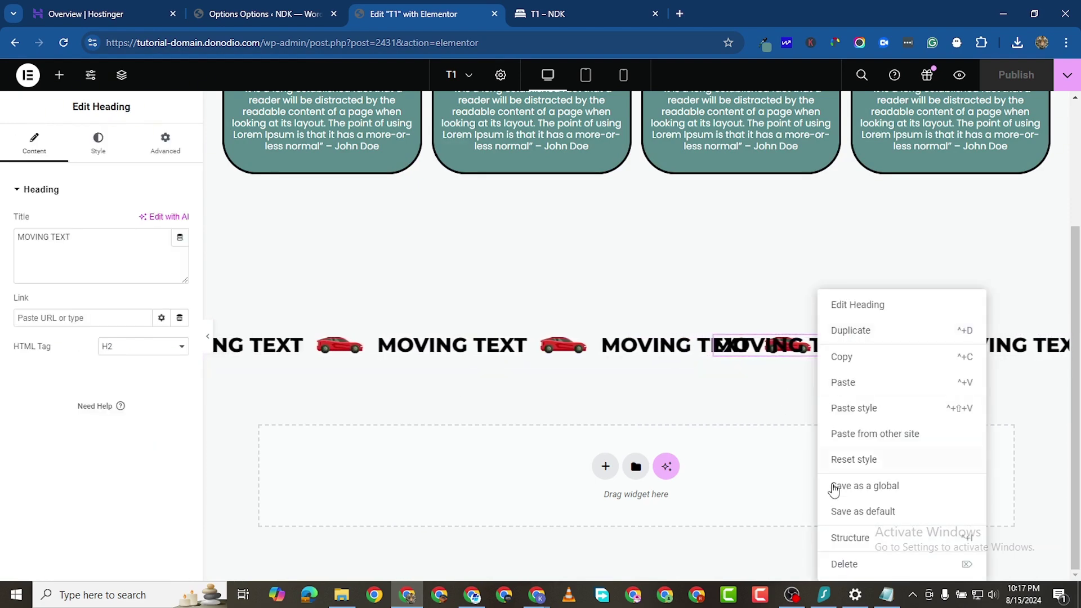
left_click(691, 403)
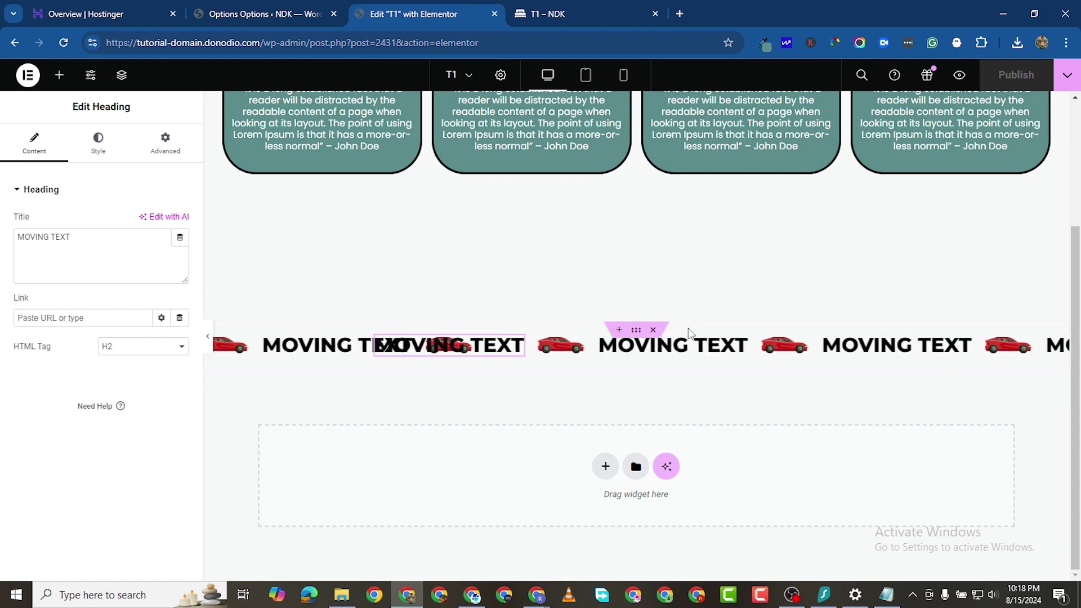
Paste the copied moving-text CSS into the outer container's Custom CSS and look through the code.
left_click(636, 331)
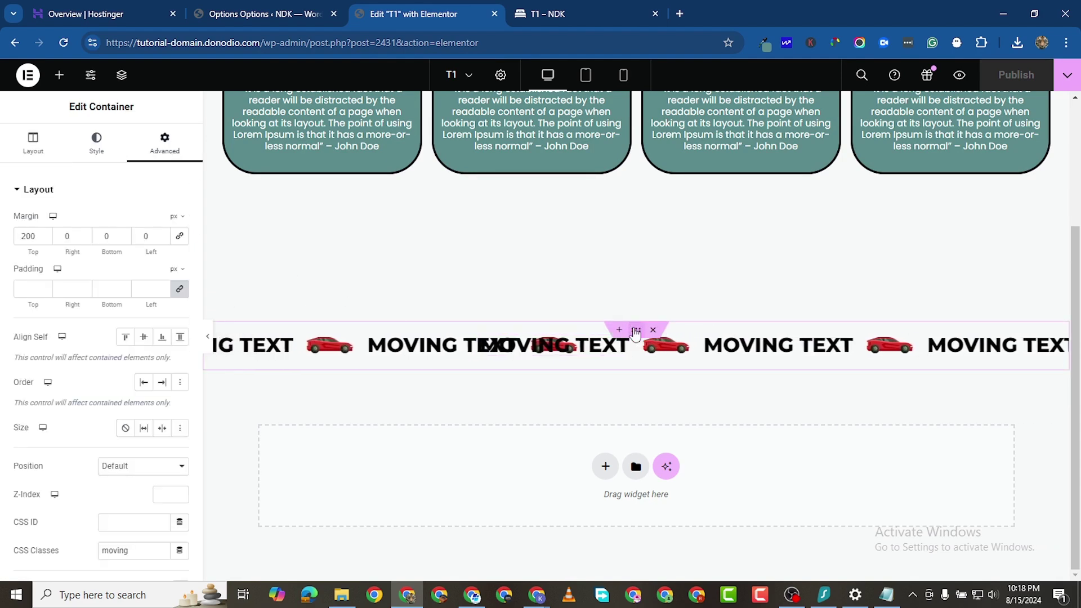
scroll(101, 437, "down", 5)
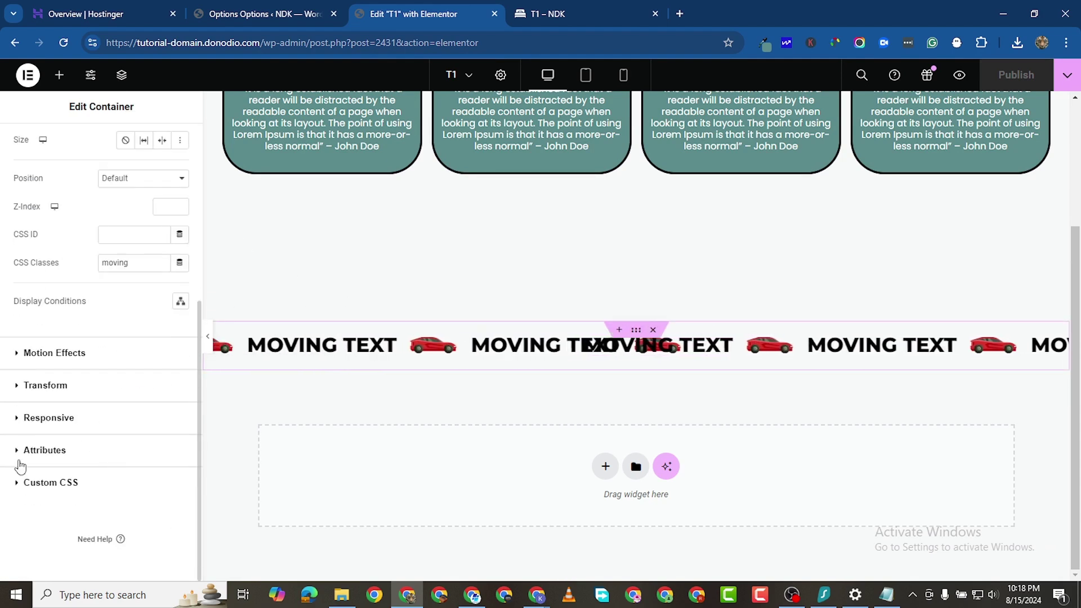
left_click(20, 483)
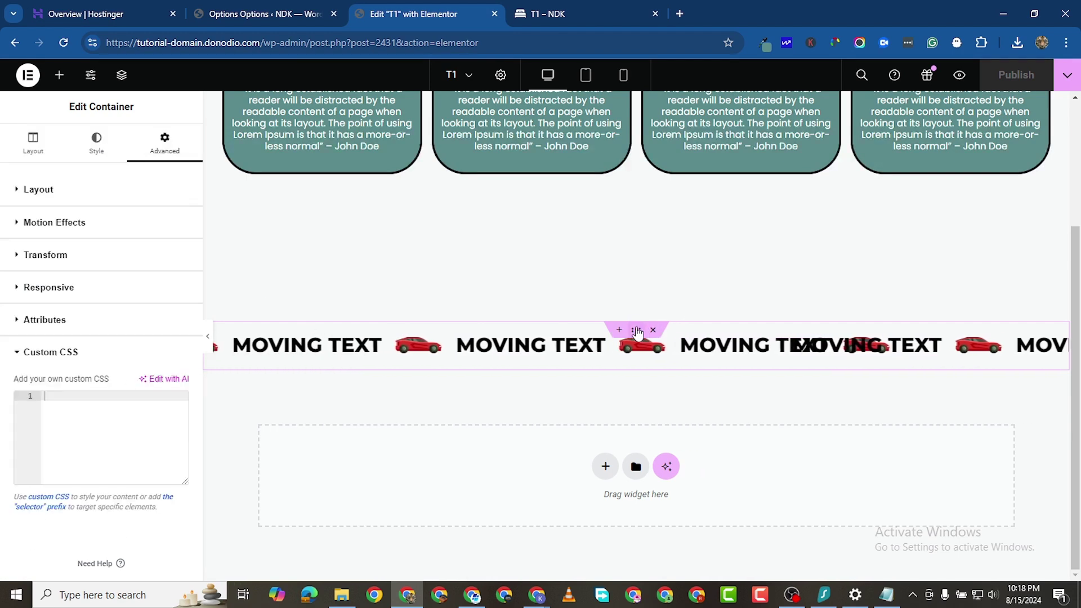
right_click(89, 397)
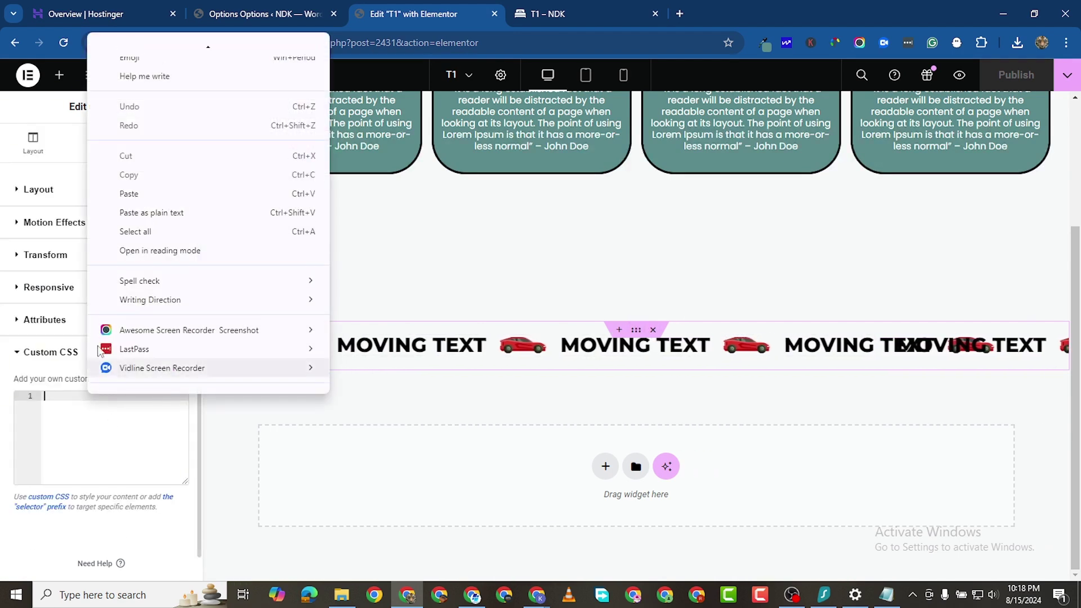
left_click(137, 193)
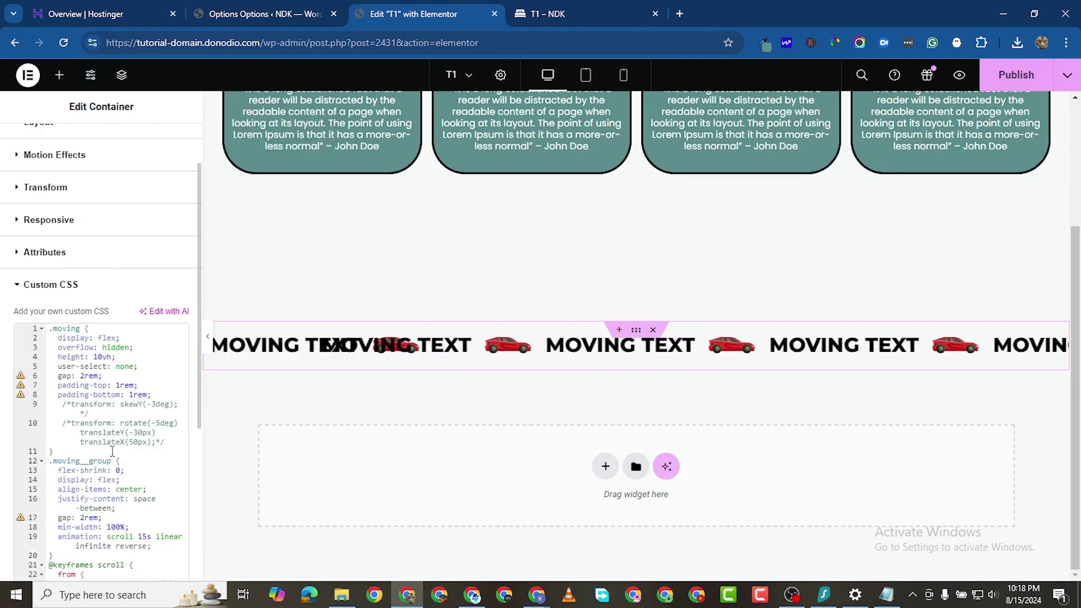
scroll(112, 451, "up", 1)
scroll(95, 427, "down", 5)
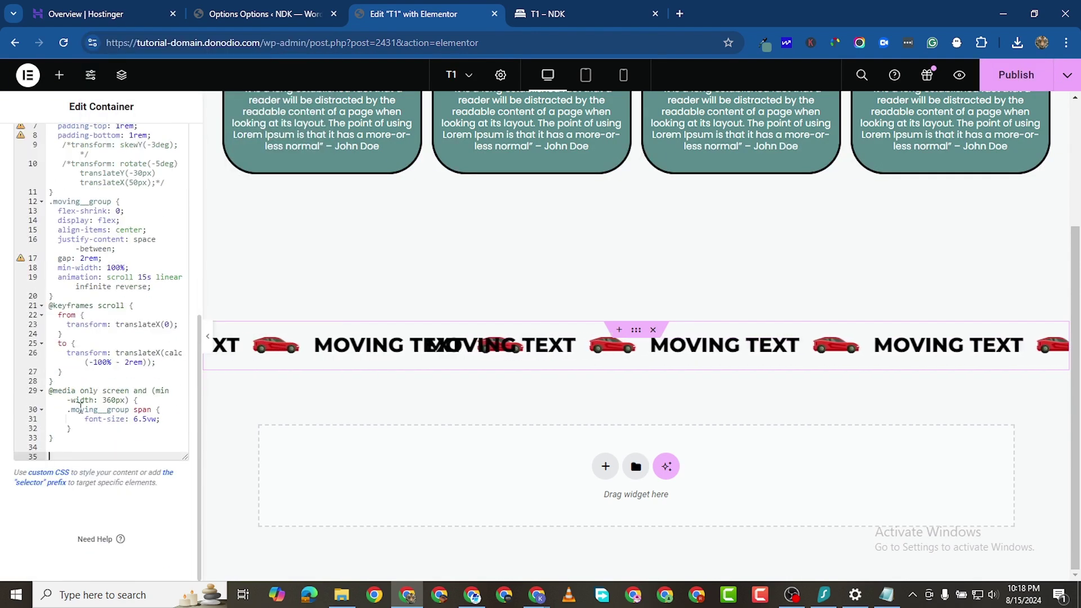
scroll(110, 338, "up", 3)
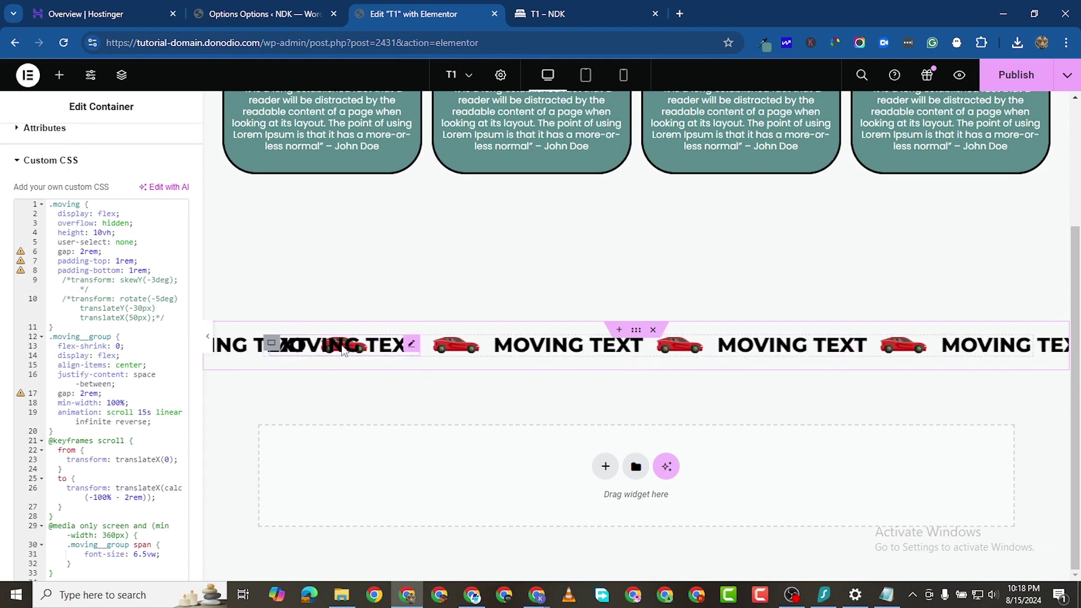
Remove the opening comment mark from the .moving rule's skewY transform and set its angle to -5deg, after trying -14deg and -3deg.
left_click(72, 281)
key("BackSpace")
key("BackSpace")
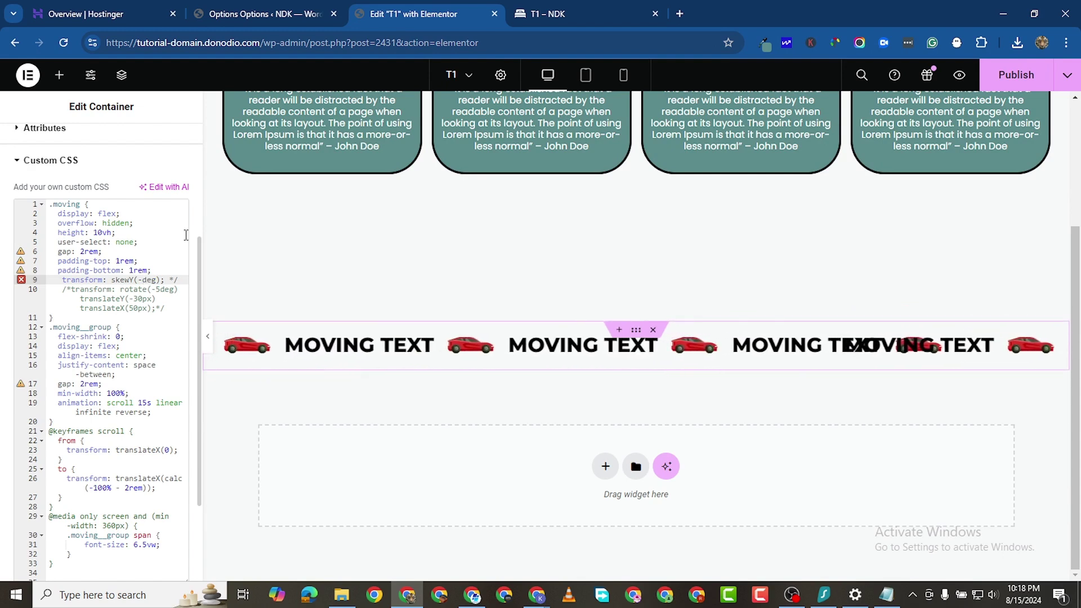
type("7")
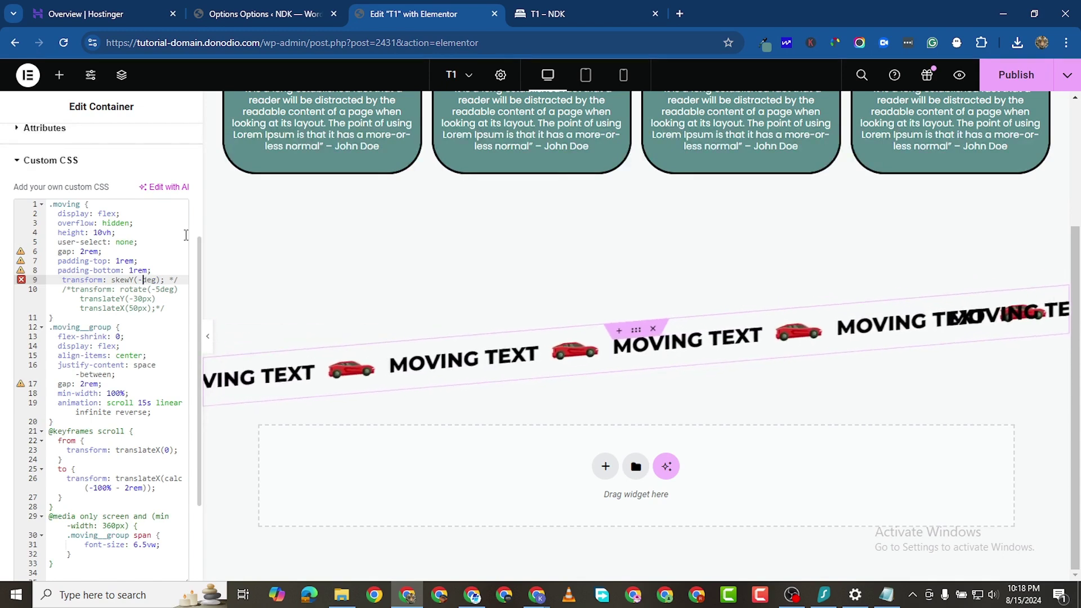
key("BackSpace")
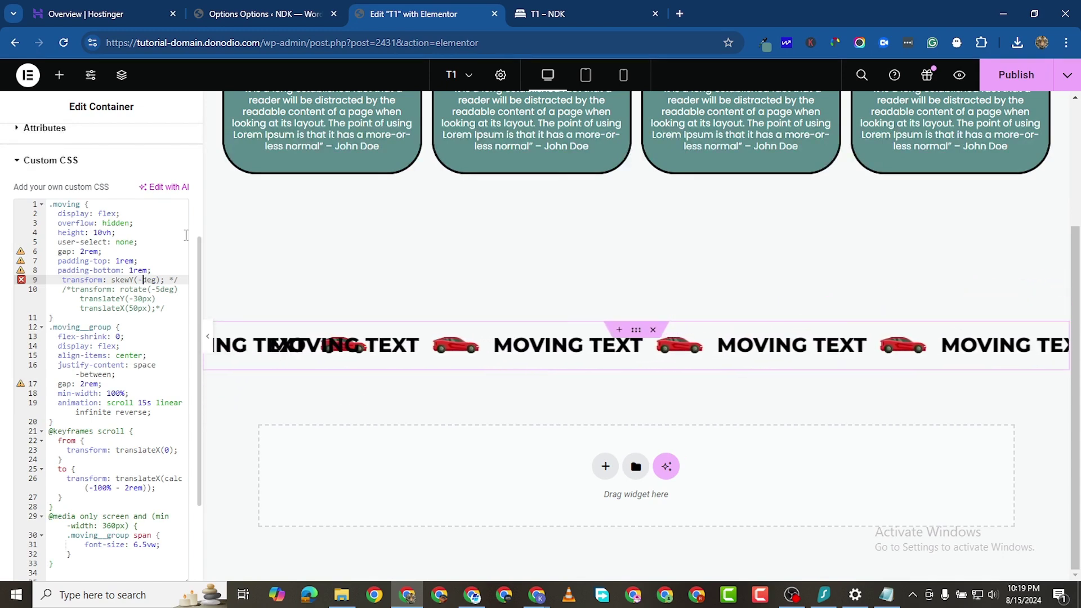
type("14")
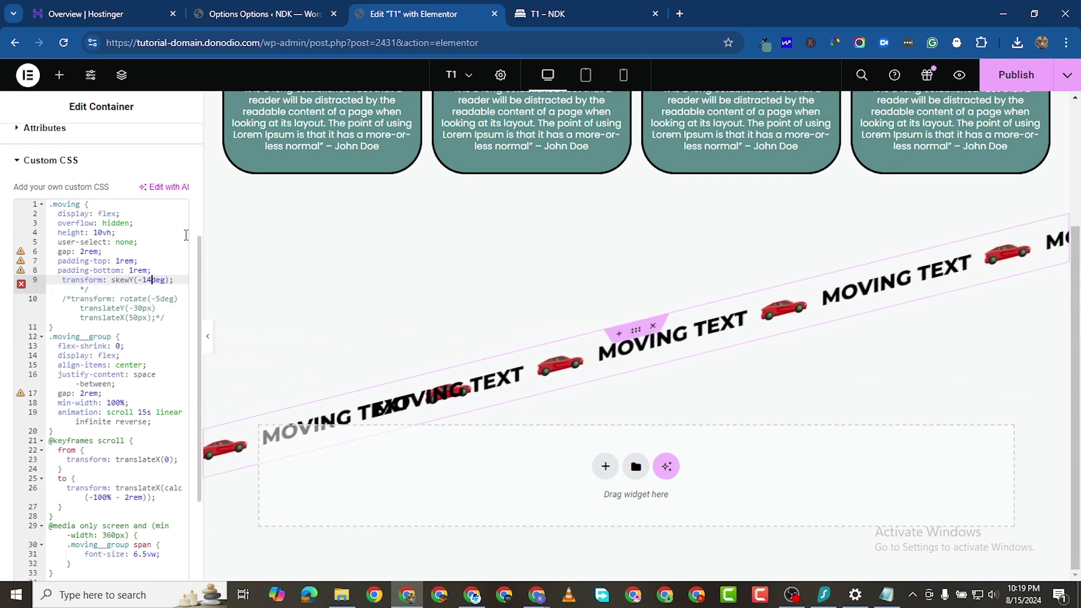
key("BackSpace")
key("BackSpace")
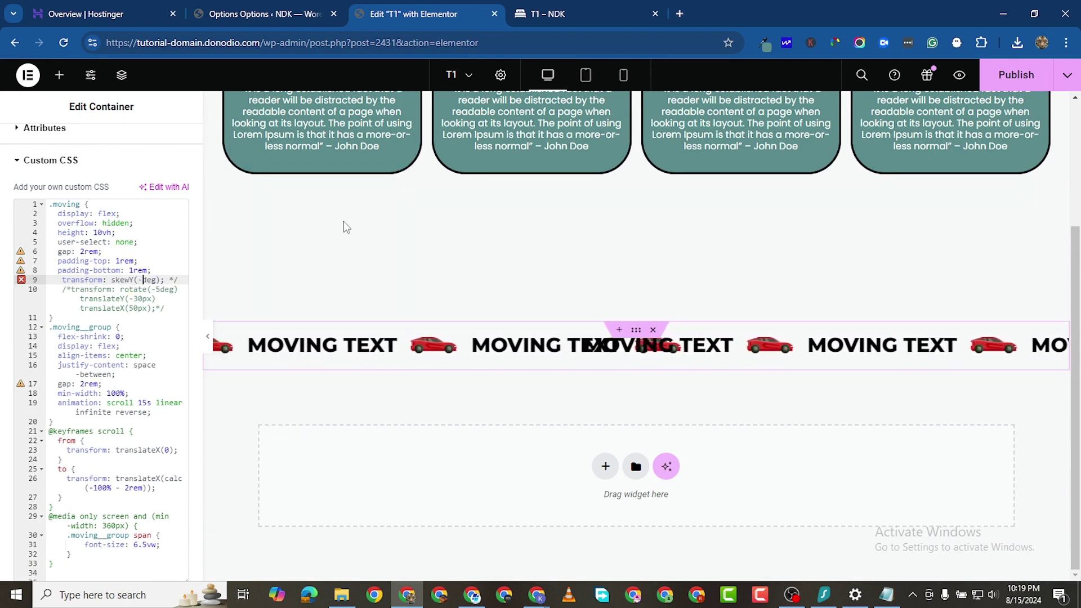
type("3")
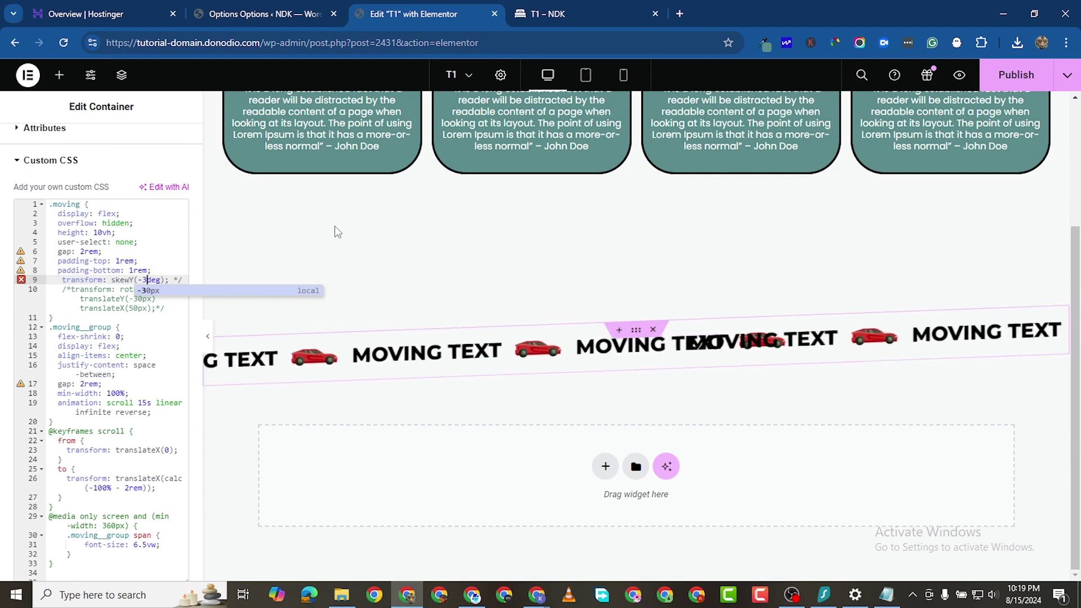
key("BackSpace")
type("5")
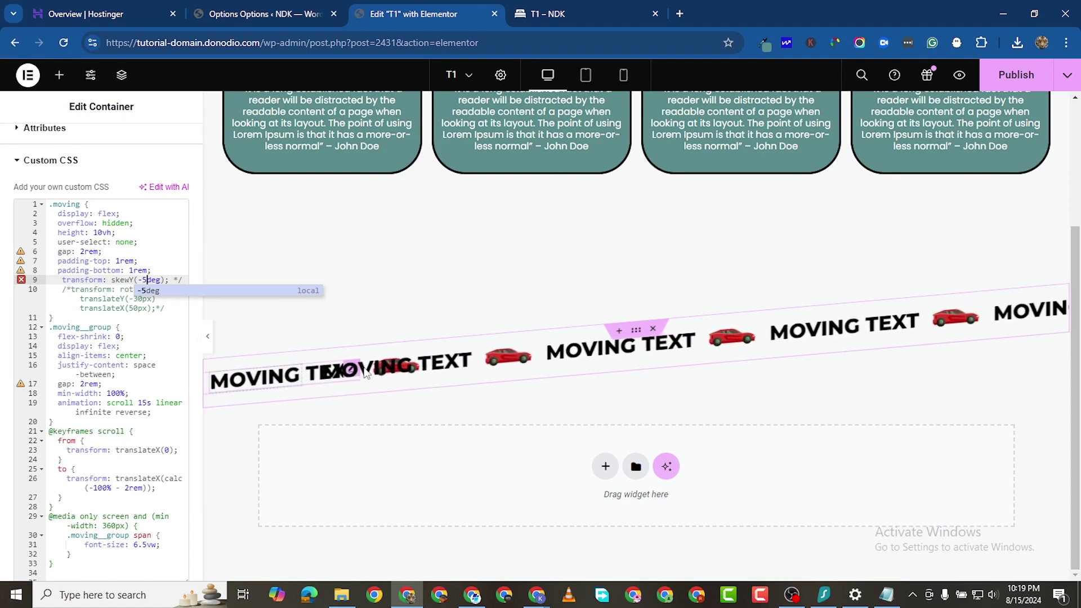
Remove the reverse keyword from the scroll animation in the .moving__group rule of the container's Custom CSS.
left_click(148, 413)
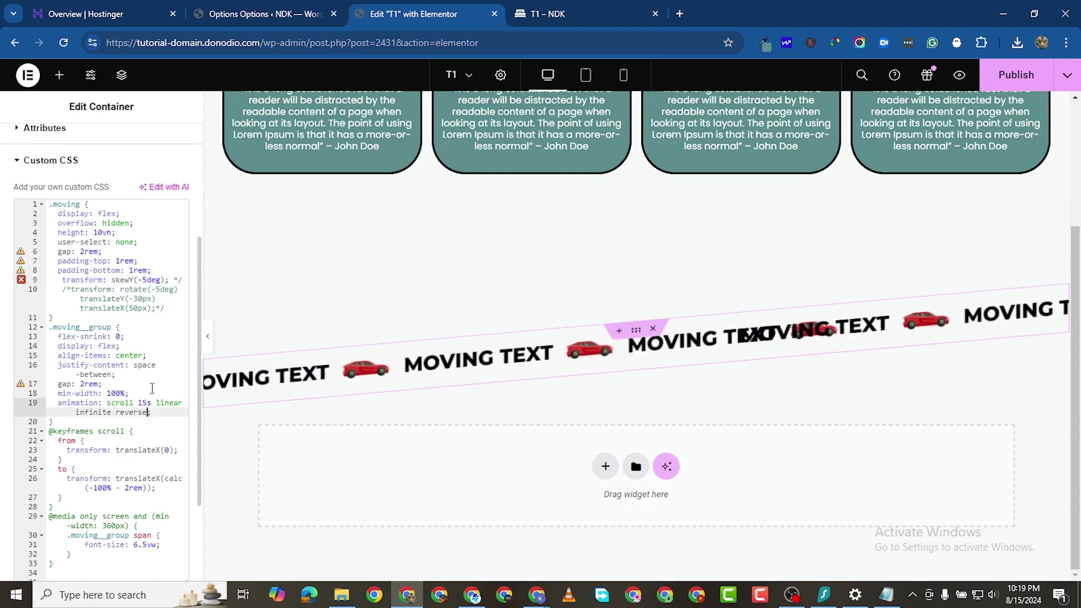
key("BackSpace")
key("BackSpace")
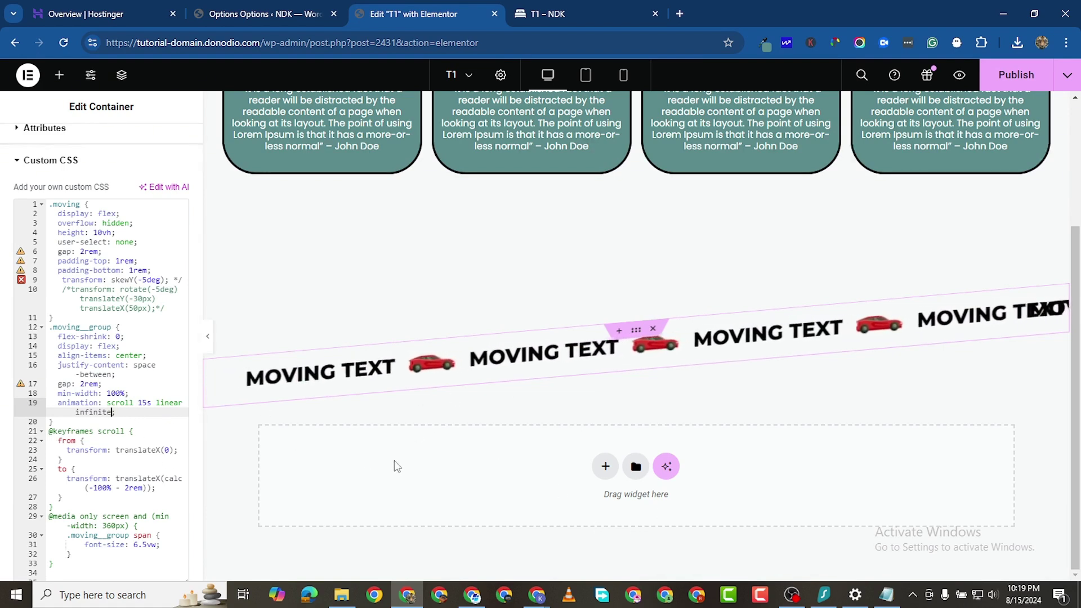
Set the gap in the .moving rule to 4rem.
scroll(115, 419, "down", 1)
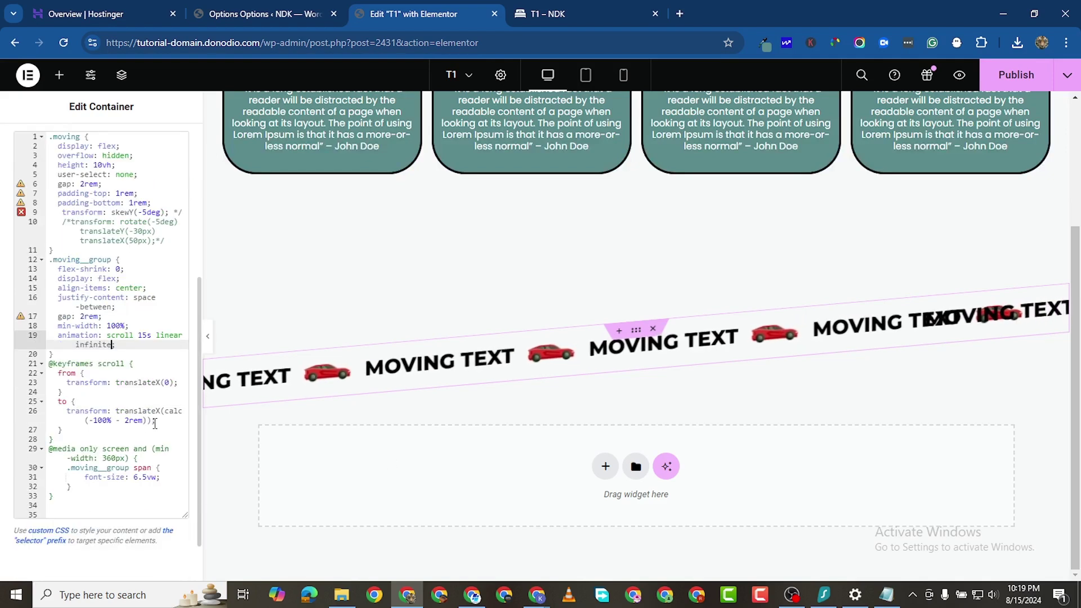
scroll(108, 365, "up", 2)
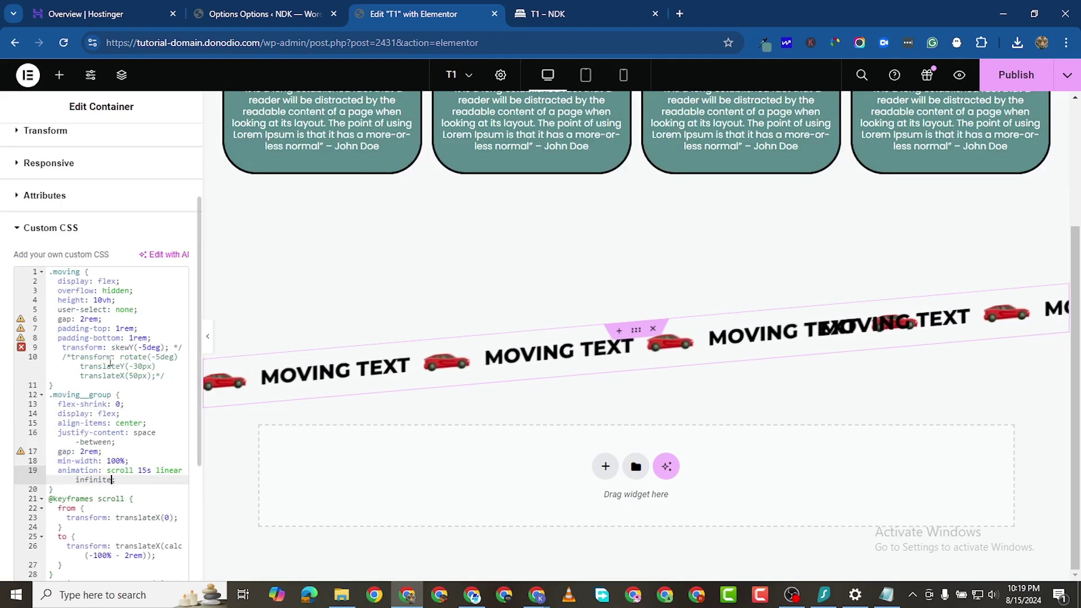
scroll(131, 384, "up", 2)
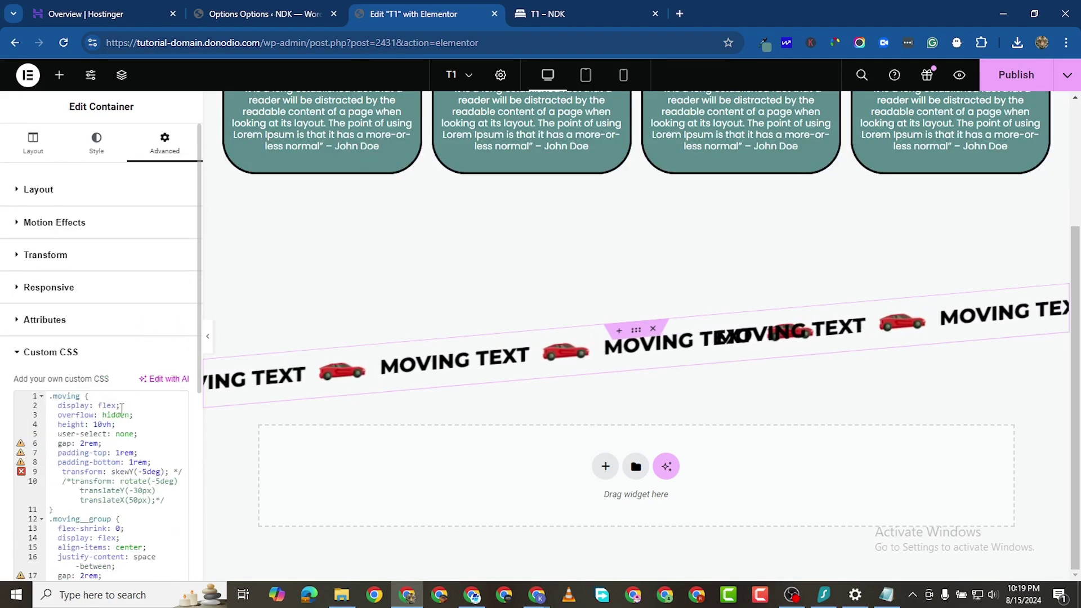
scroll(121, 408, "down", 1)
scroll(121, 408, "up", 1)
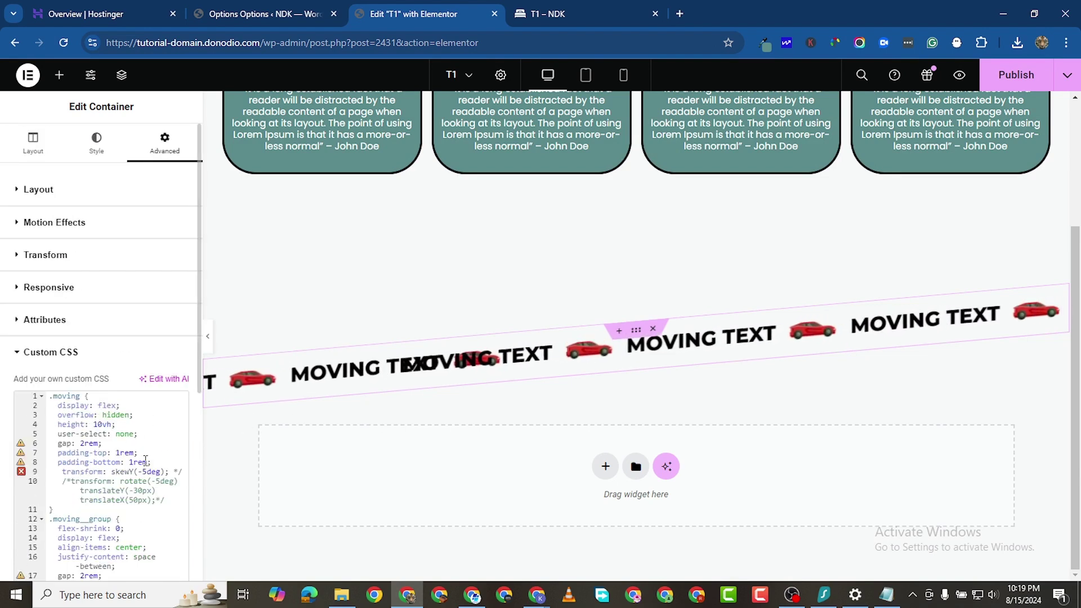
scroll(125, 436, "down", 1)
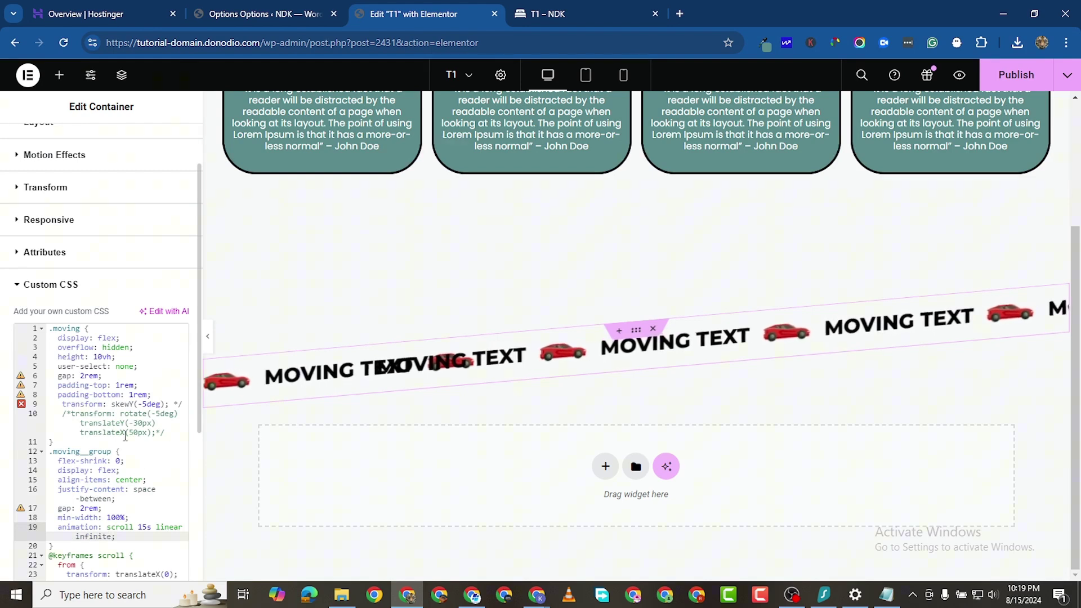
left_click(86, 375)
key("BackSpace")
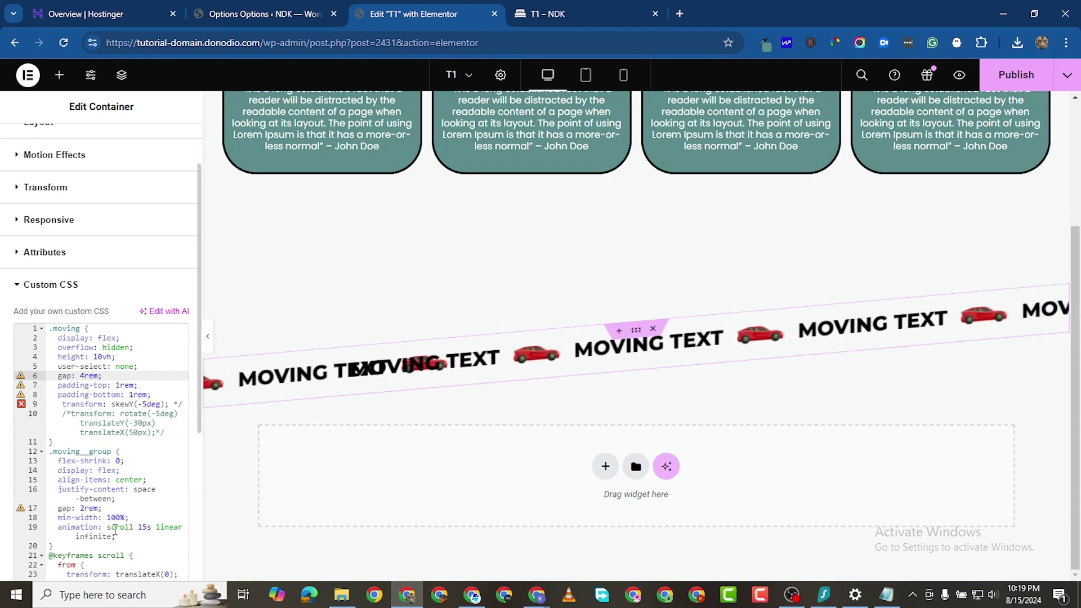
Try min-width values of 10% and 70% in the .moving__group rule and restore it to 100%.
scroll(110, 519, "down", 1)
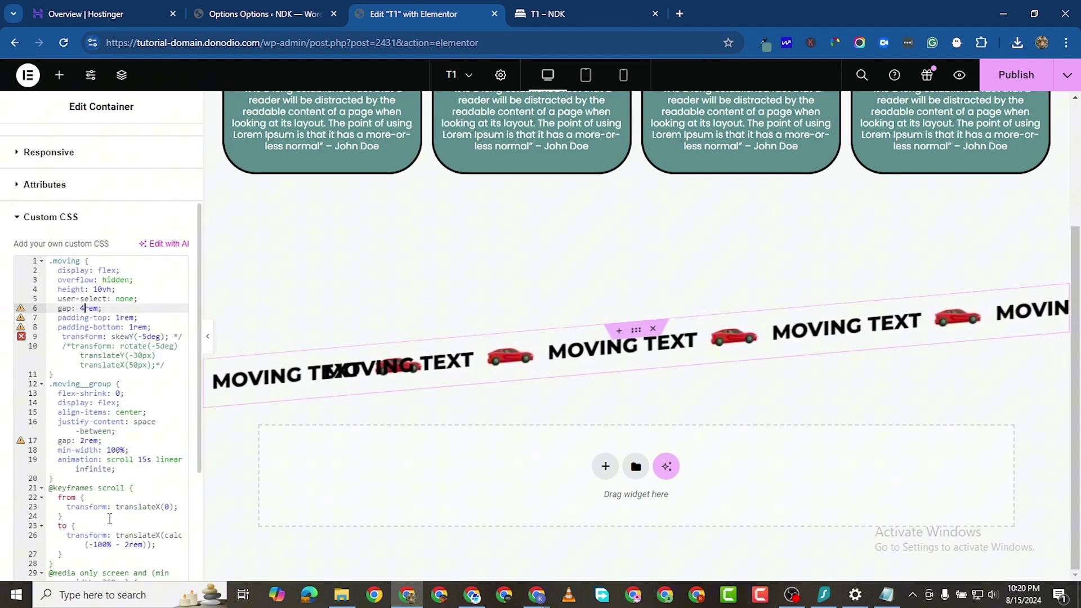
left_click(112, 450)
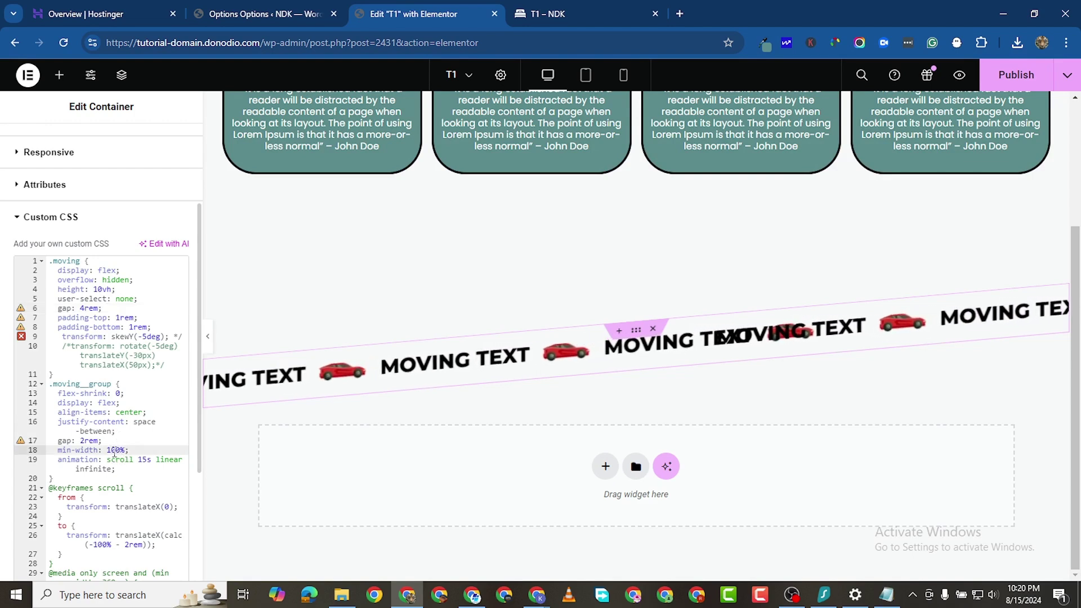
key("BackSpace")
key("BackSpace")
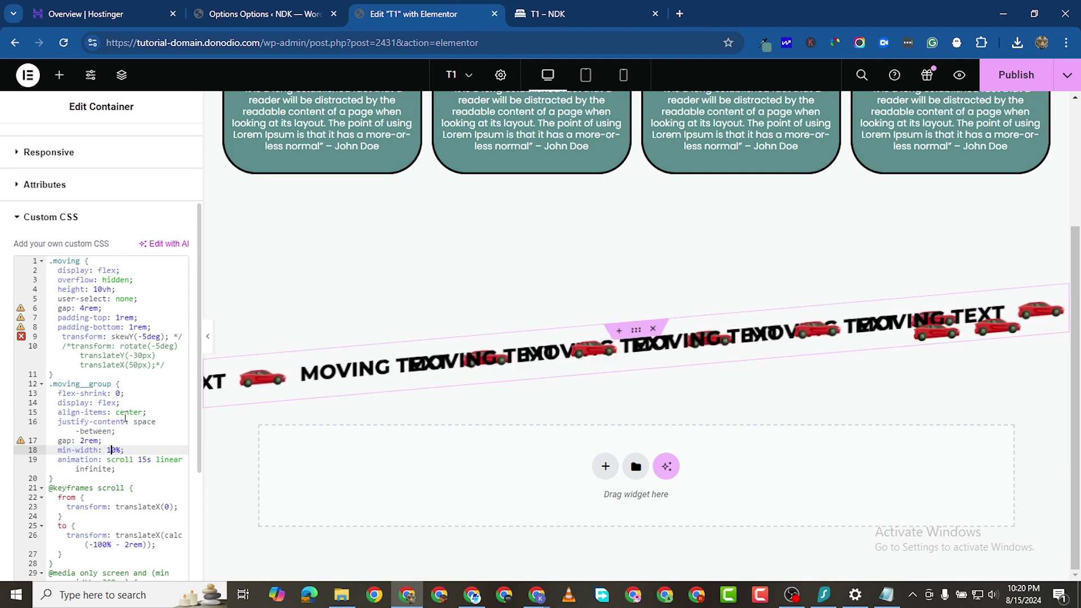
type("7")
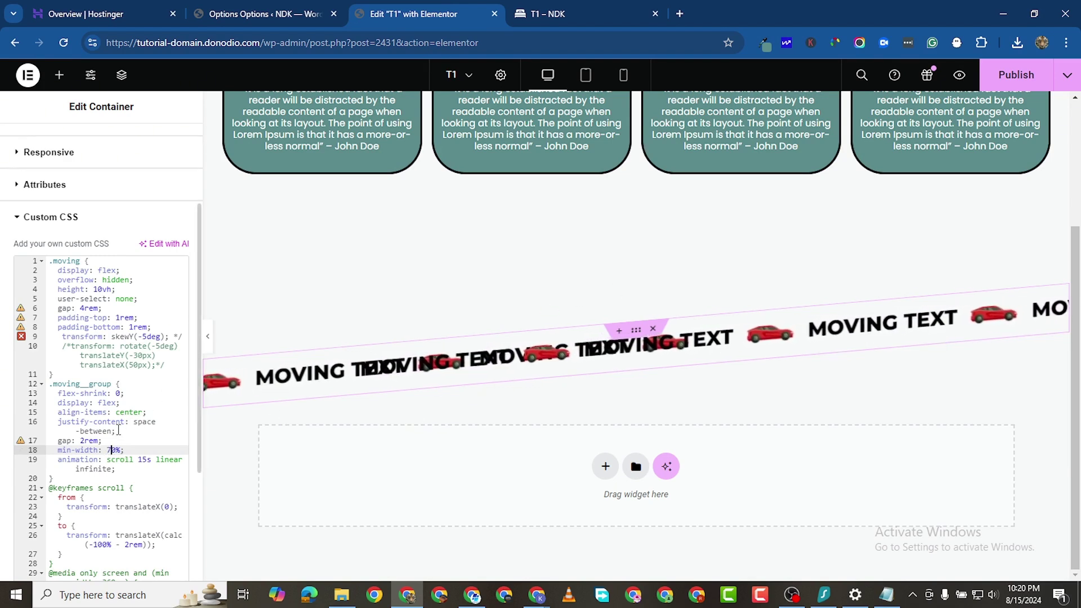
key("BackSpace")
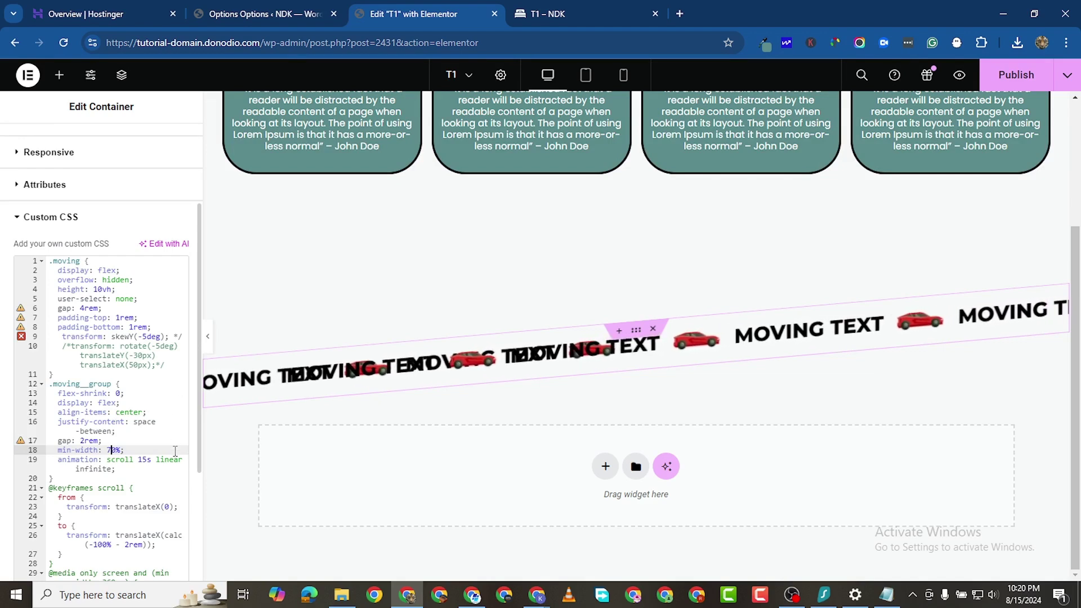
type("1")
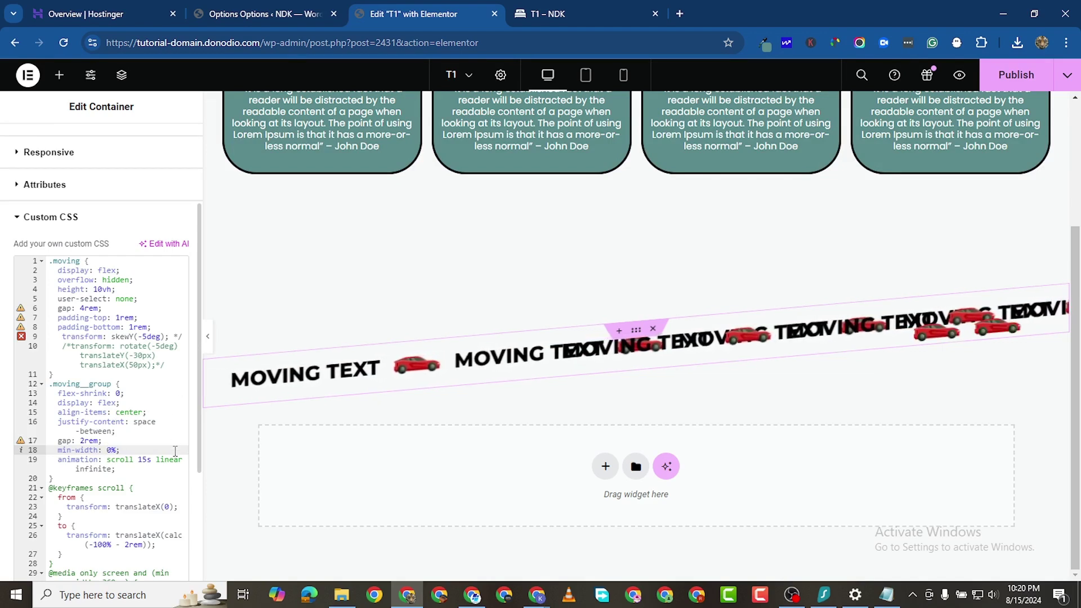
type("0")
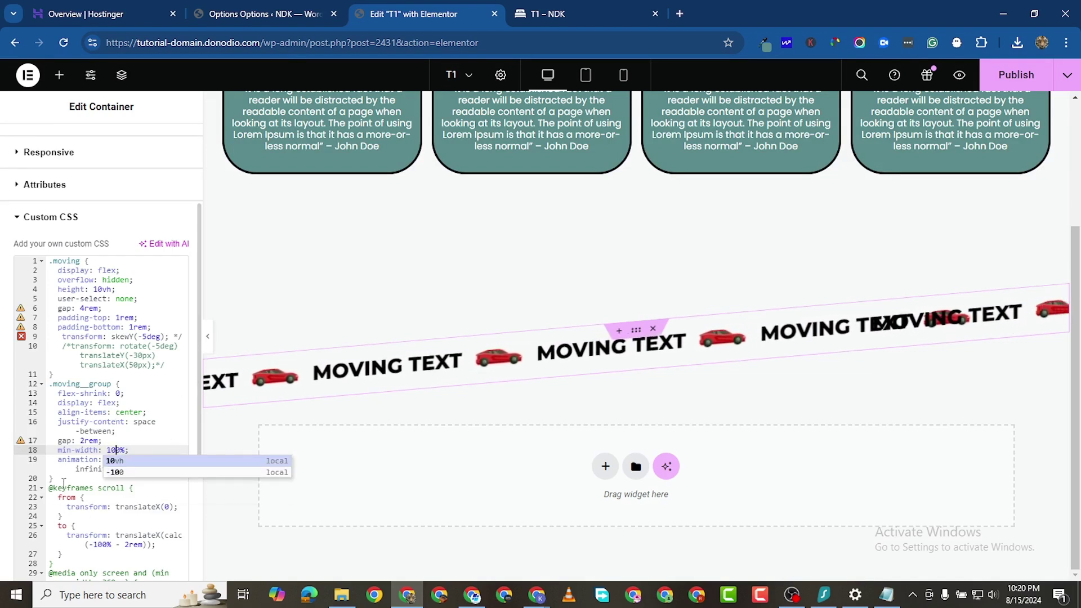
left_click(65, 478)
Try durations of 60s and 30s for the .moving__group scroll animation and restore it to 15s.
scroll(134, 367, "down", 2)
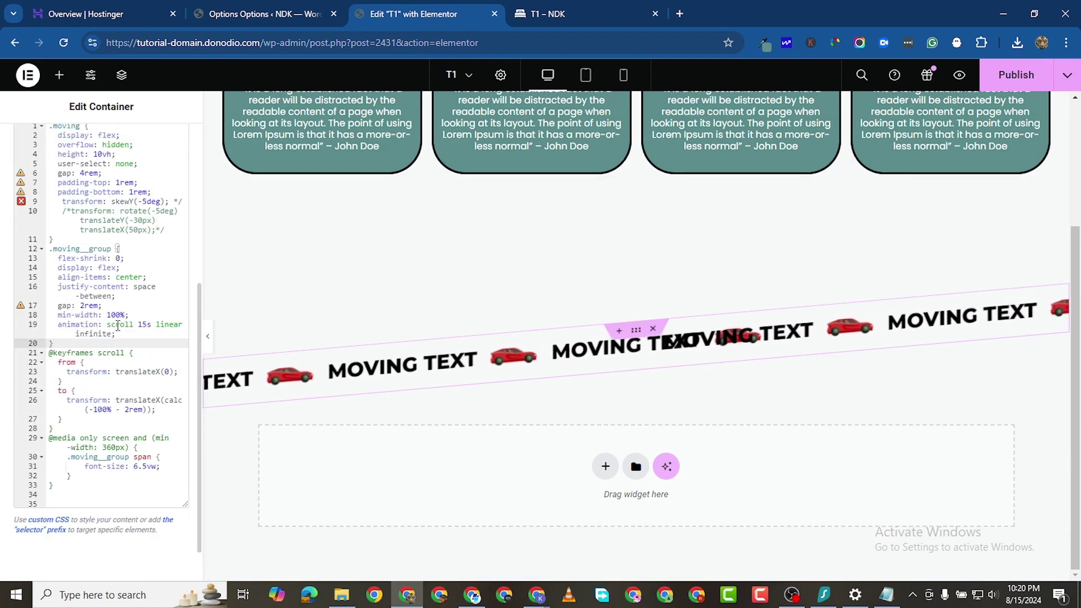
left_click(143, 325)
key("BackSpace")
type("1")
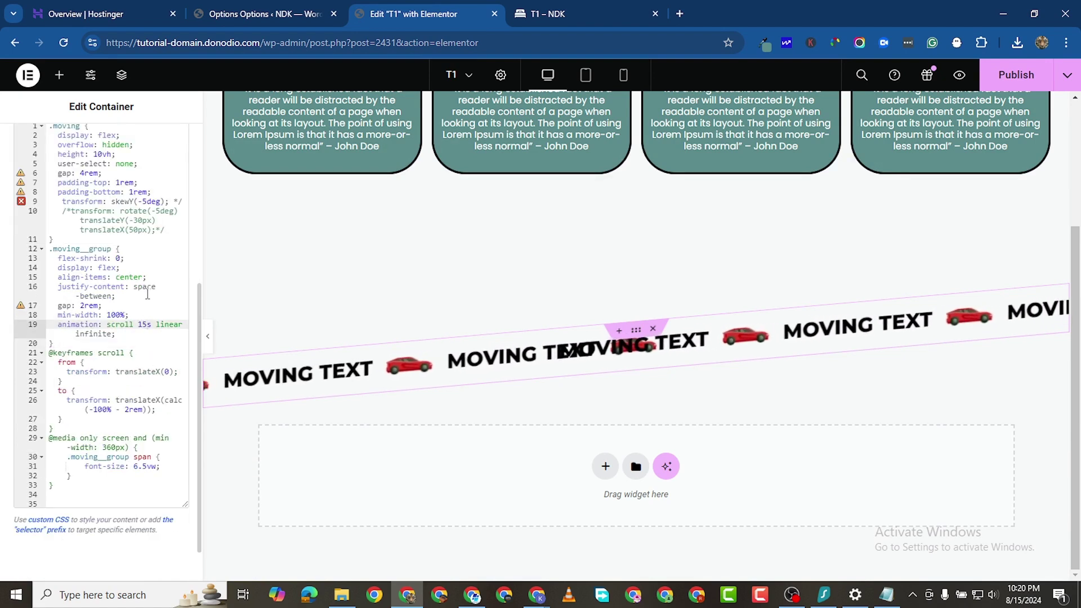
key("BackSpace")
key("BackSpace")
type("5")
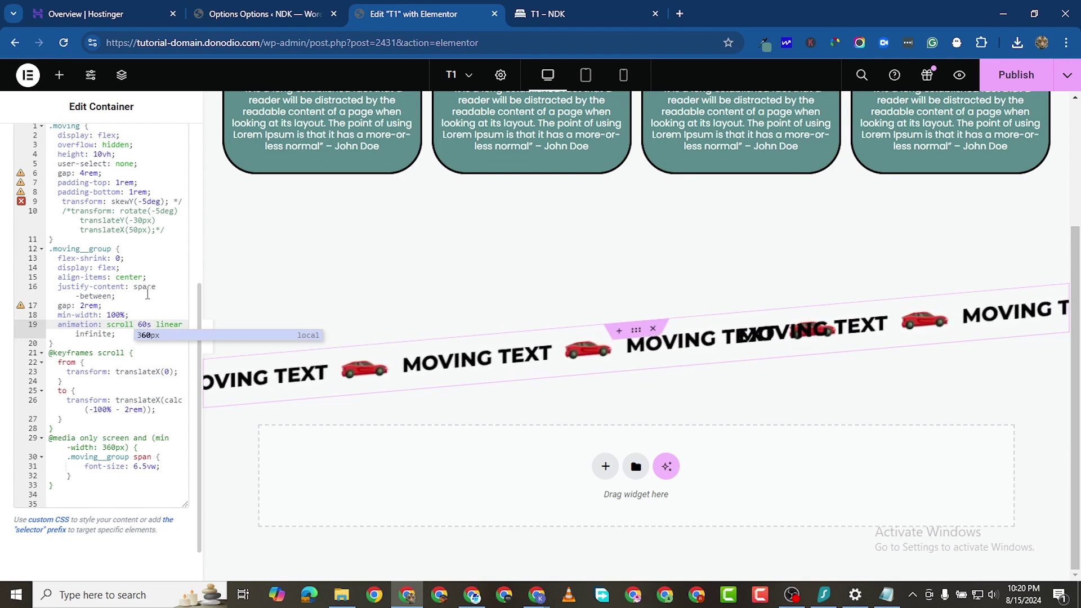
key("BackSpace")
key("BackSpace")
type("30")
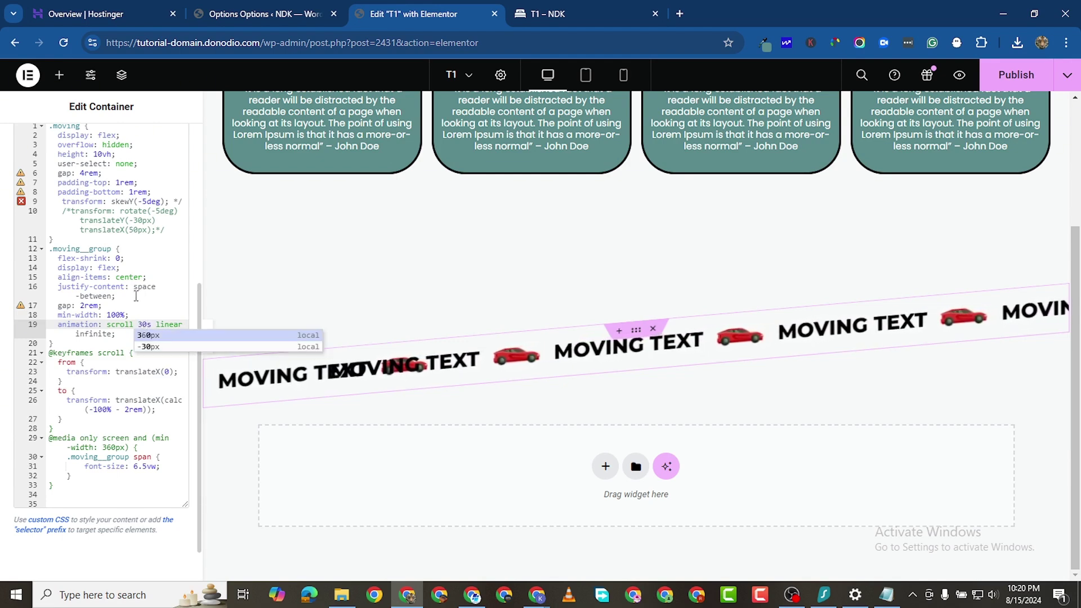
key("BackSpace")
key("BackSpace")
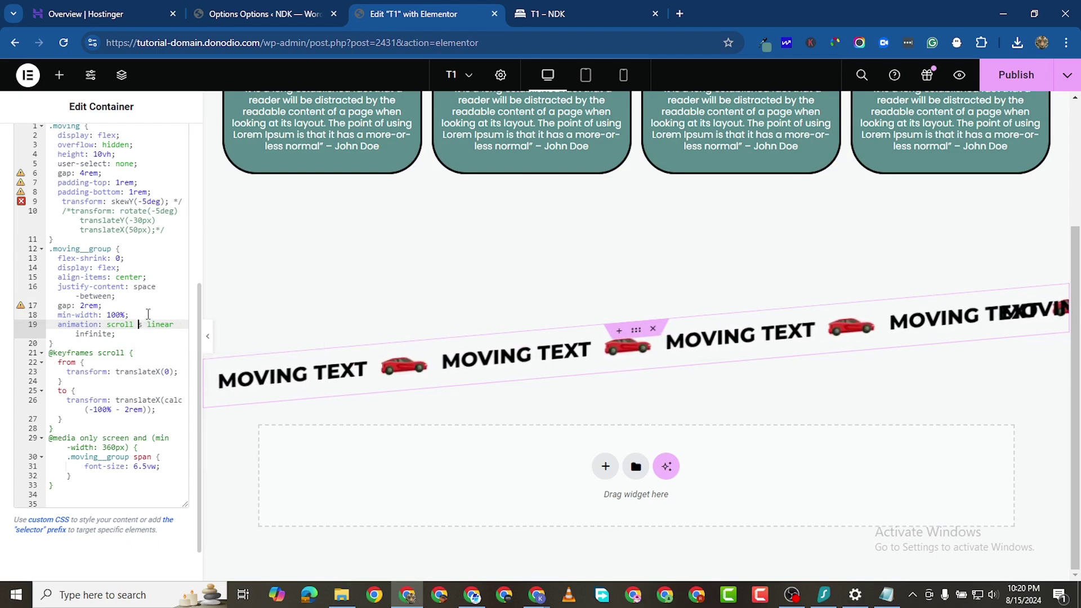
type("15")
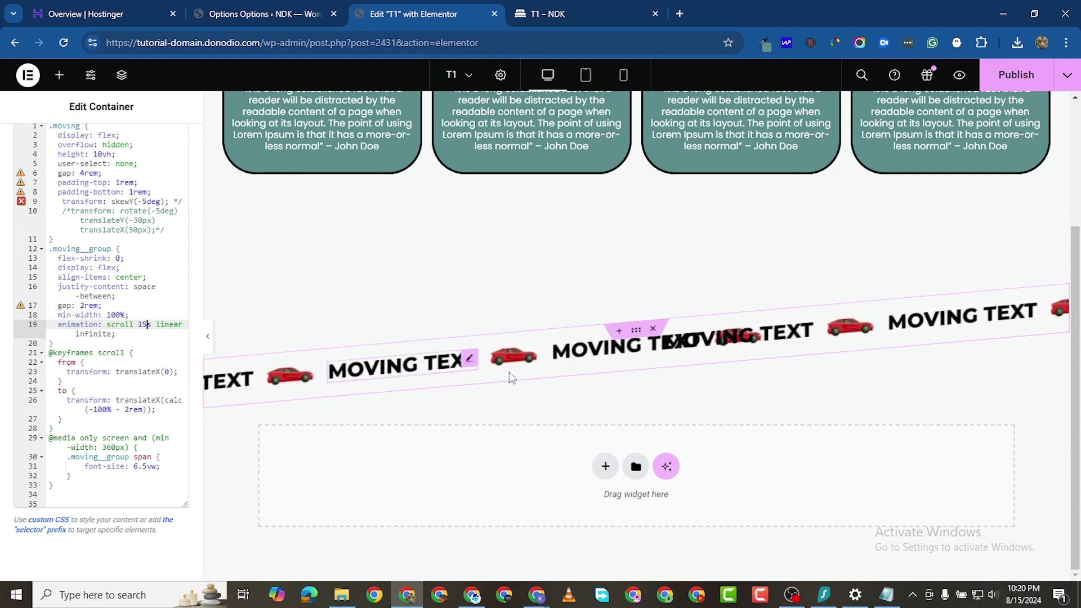
Set the skewY angle in the .moving rule's transform to 10deg.
left_click(149, 201)
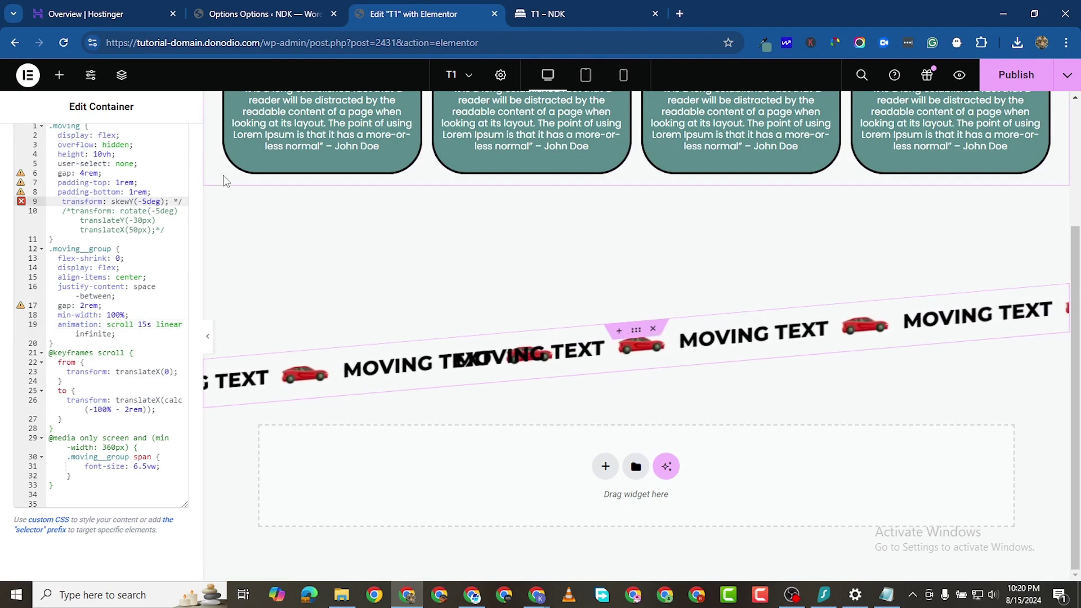
key("BackSpace")
key("BackSpace")
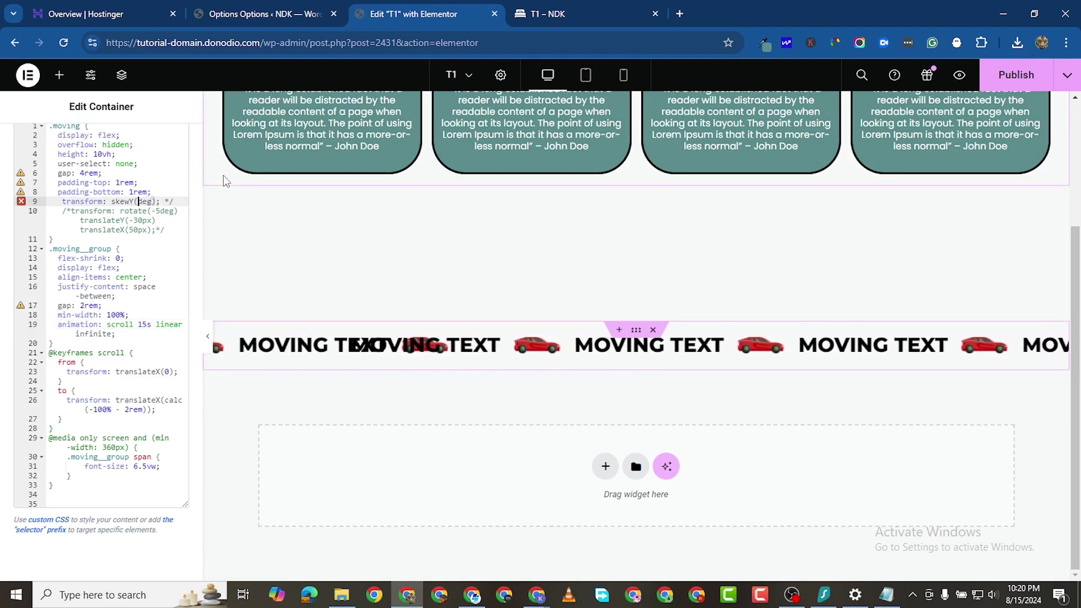
type("10")
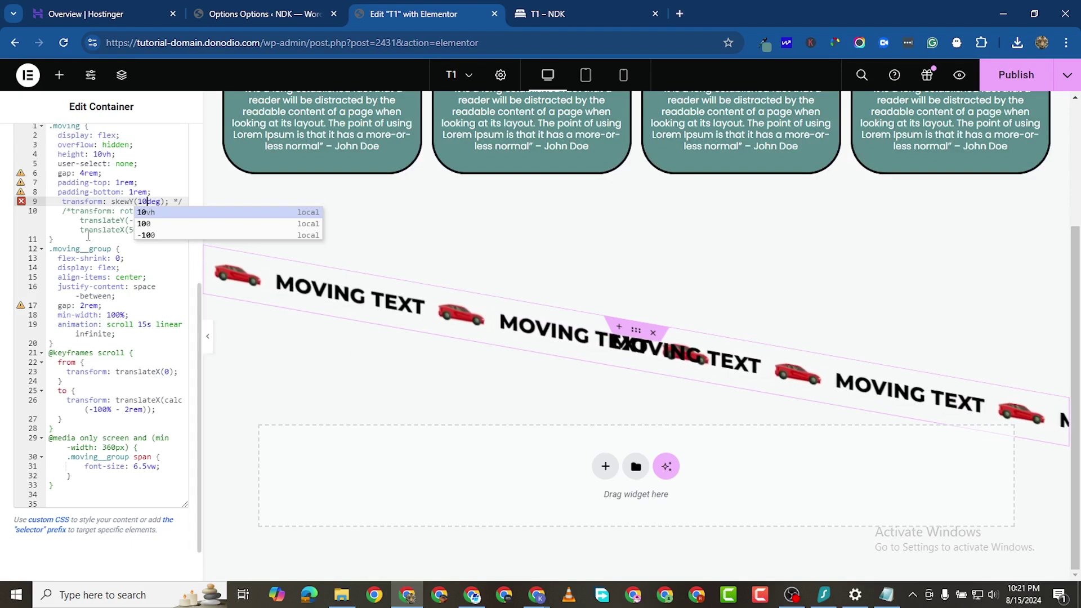
left_click(88, 234)
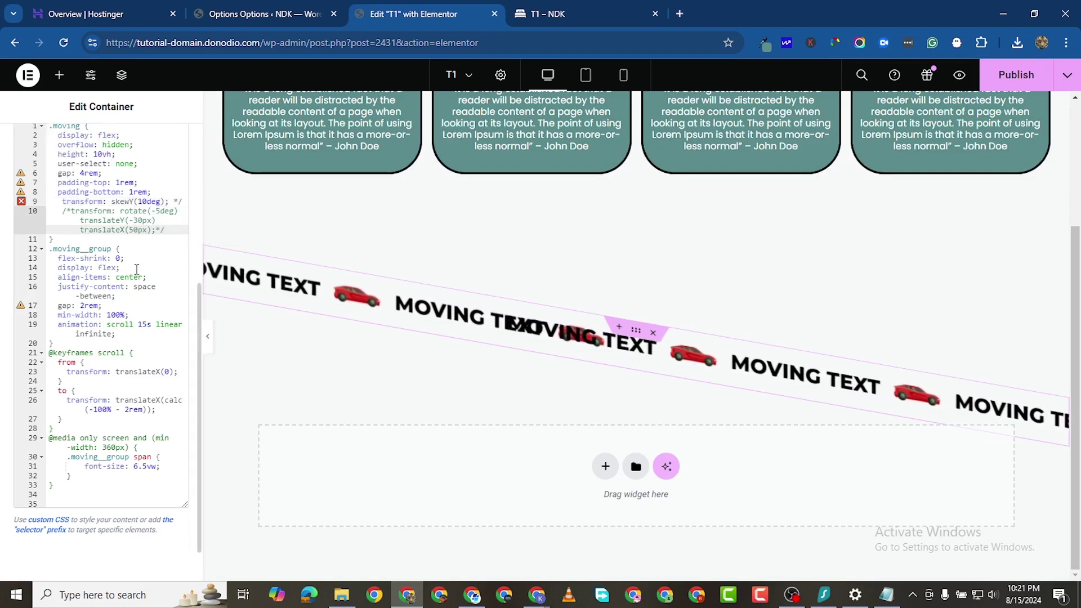